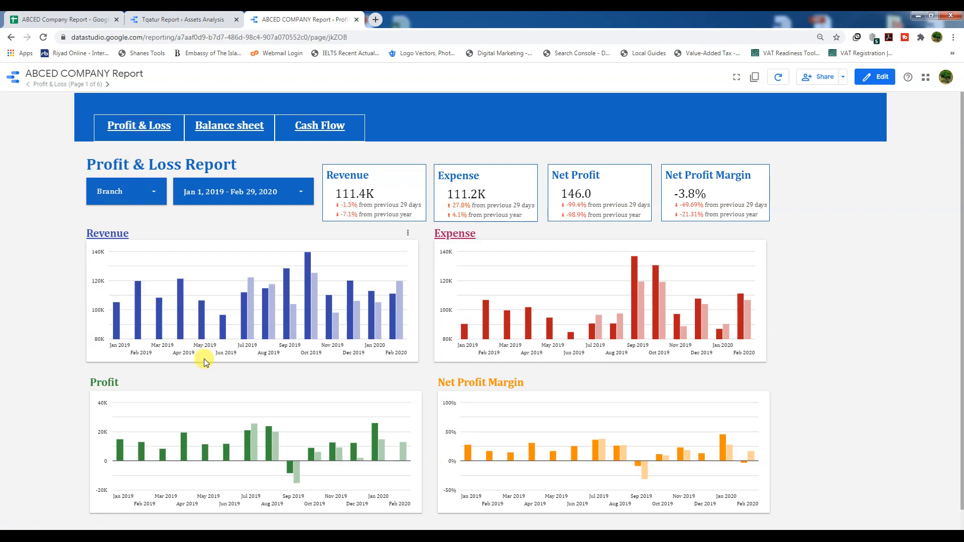
- Open the report's Balance sheet page and review its scorecards and charts
left_click(223, 128)
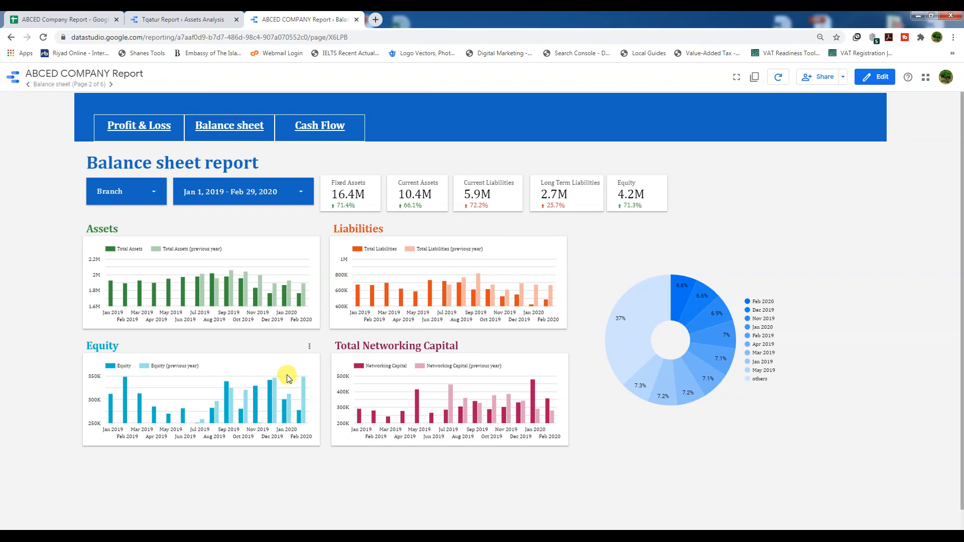
mouse_move(254, 380)
mouse_move(213, 277)
- Switch to the ABCED Company Report spreadsheet in Google Sheets and examine the branch data on the Total of 2 Branches sheet
left_click(50, 20)
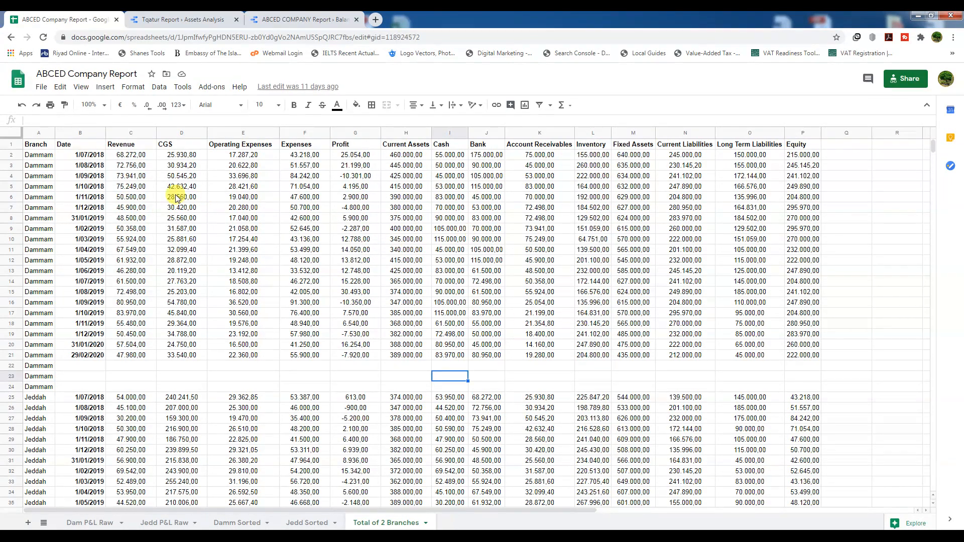
left_click_drag(35, 144, 802, 452)
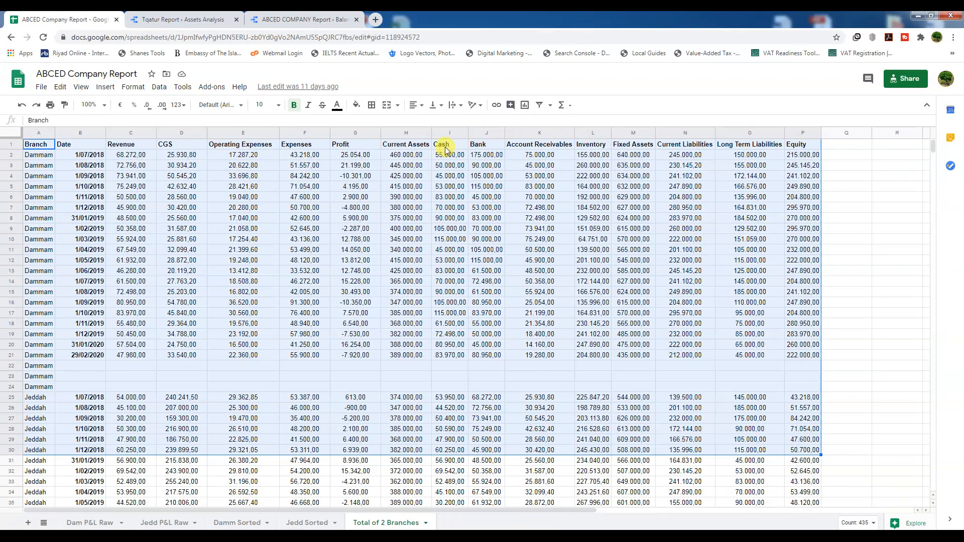
left_click(293, 365)
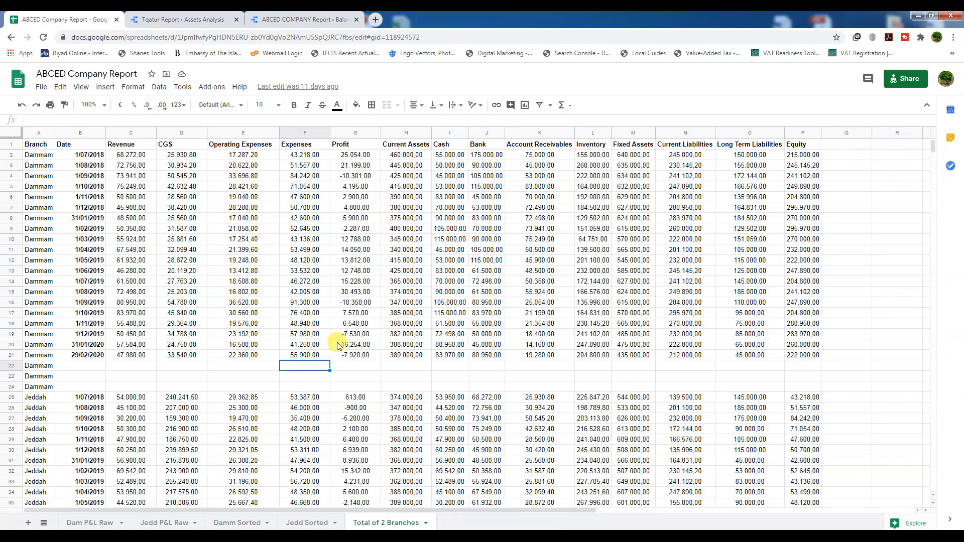
left_click_drag(801, 155, 160, 450)
left_click(214, 294)
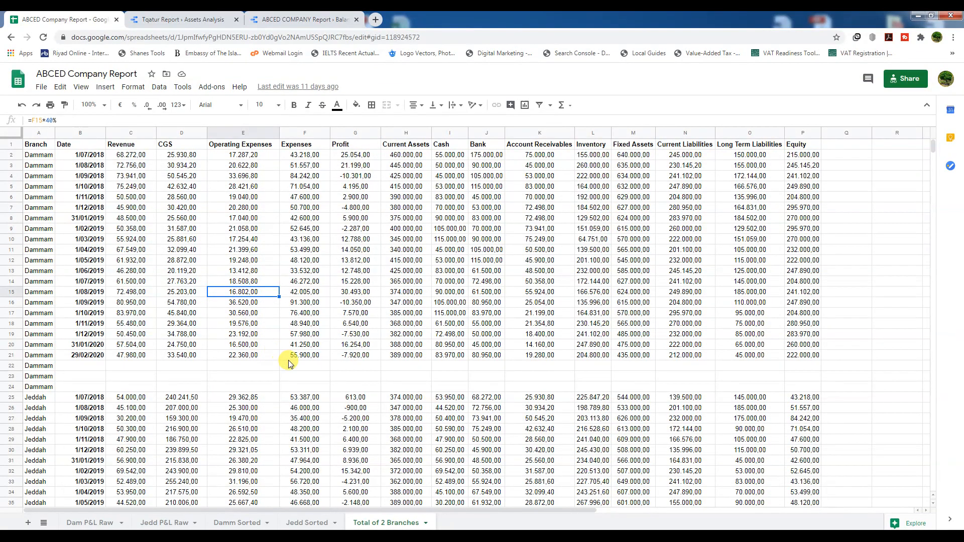
scroll(289, 363, "down", 5)
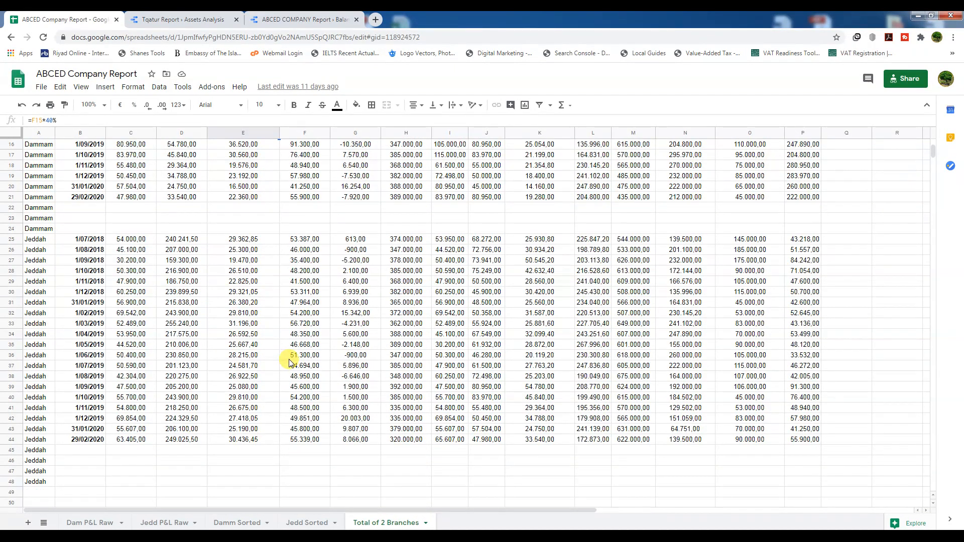
scroll(288, 362, "up", 5)
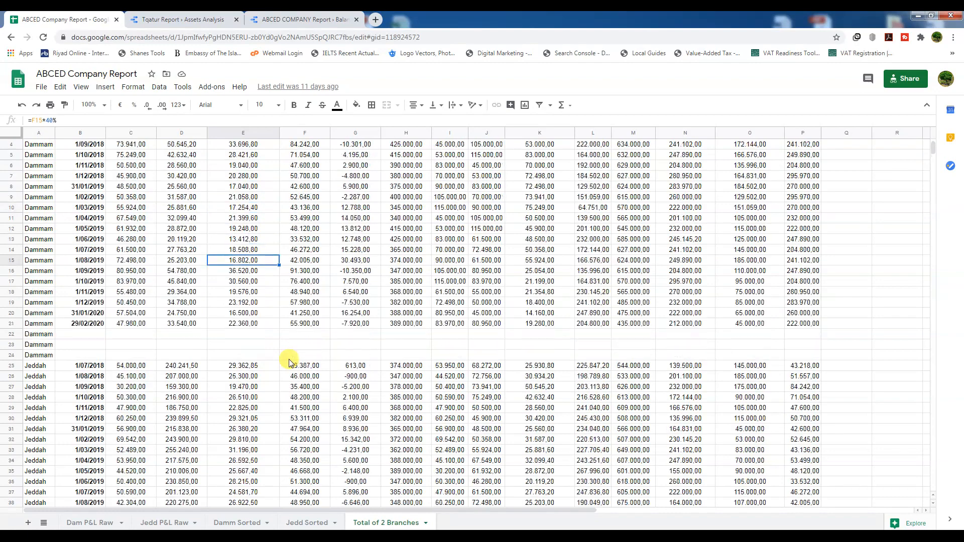
- Return to the ABCED COMPANY Report in Data Studio, open it for editing, and add a new page
left_click(284, 18)
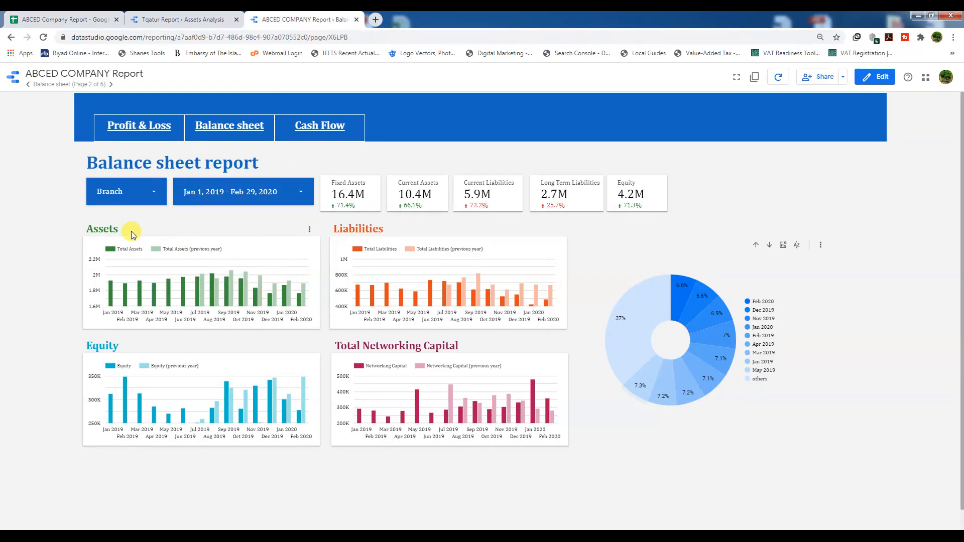
left_click(877, 80)
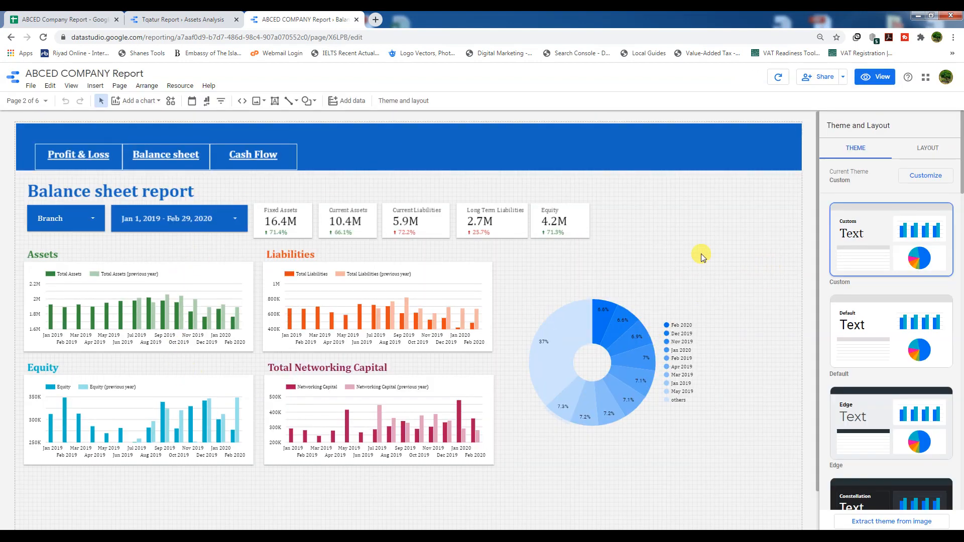
left_click(38, 101)
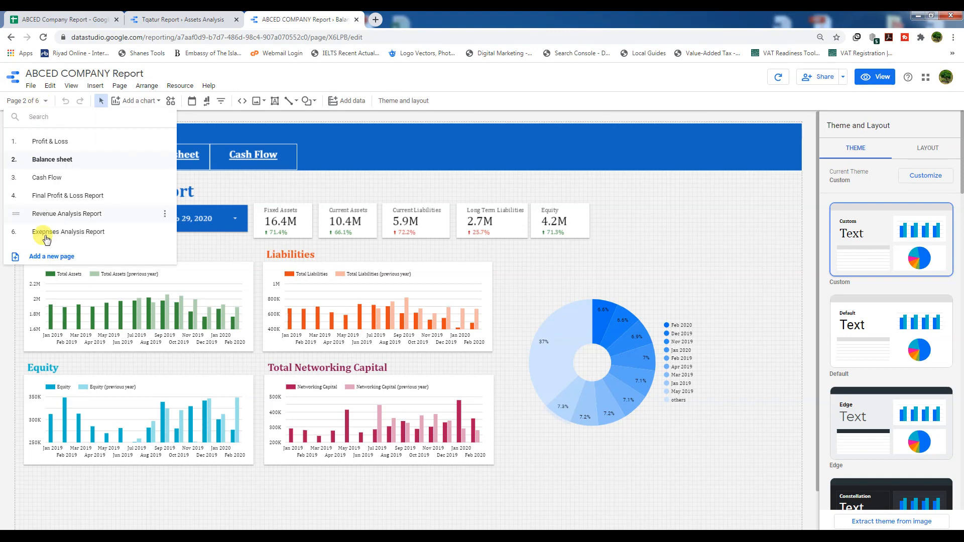
left_click(46, 257)
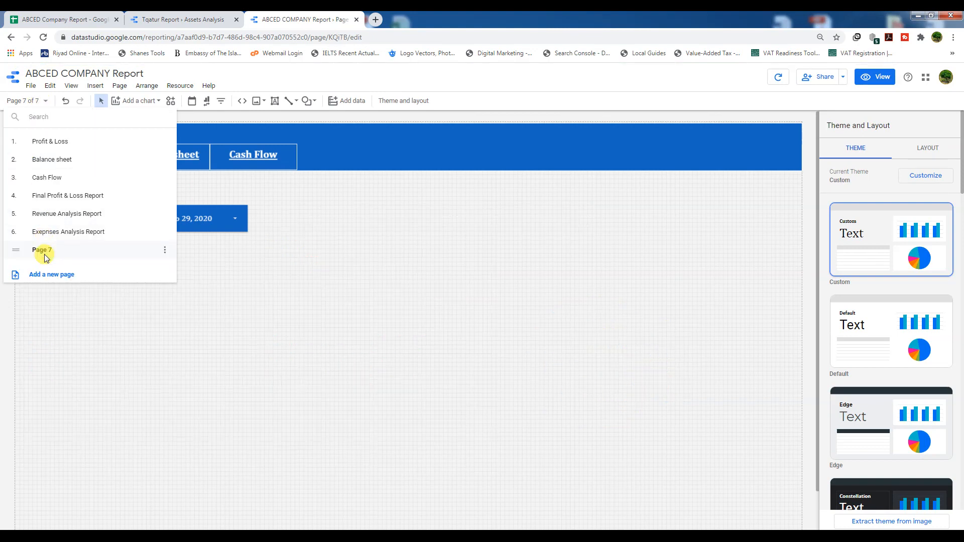
- Rename the new page as Assets Analysis
left_click(166, 251)
left_click(185, 251)
key("BackSpace")
key("BackSpace")
key("BackSpace")
key("BackSpace")
key("BackSpace")
key("BackSpace")
type("Assets An")
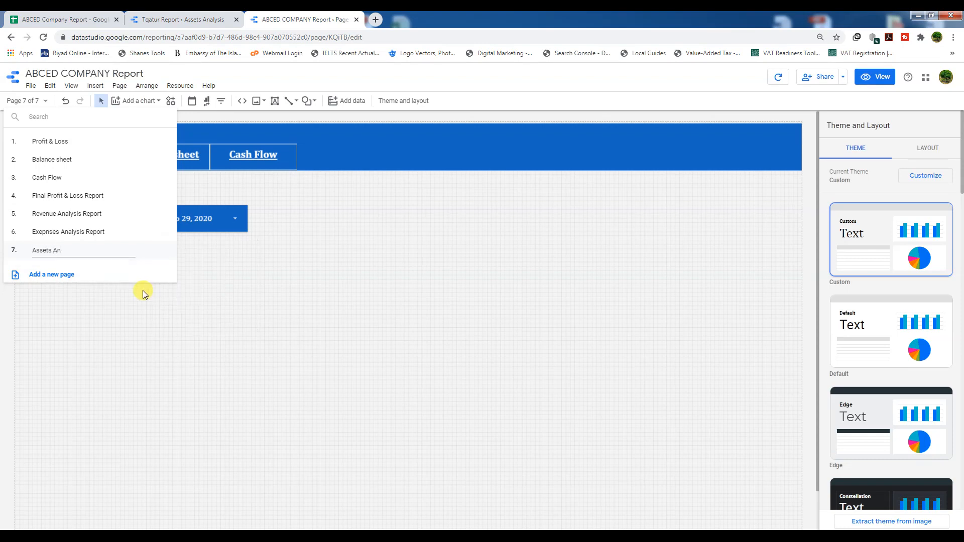
type("alysis")
key("Return")
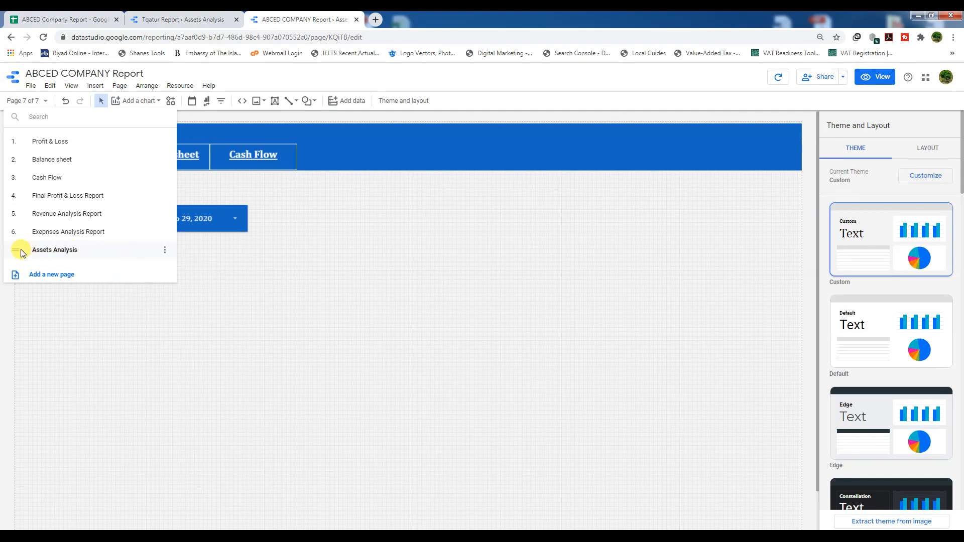
left_click(221, 272)
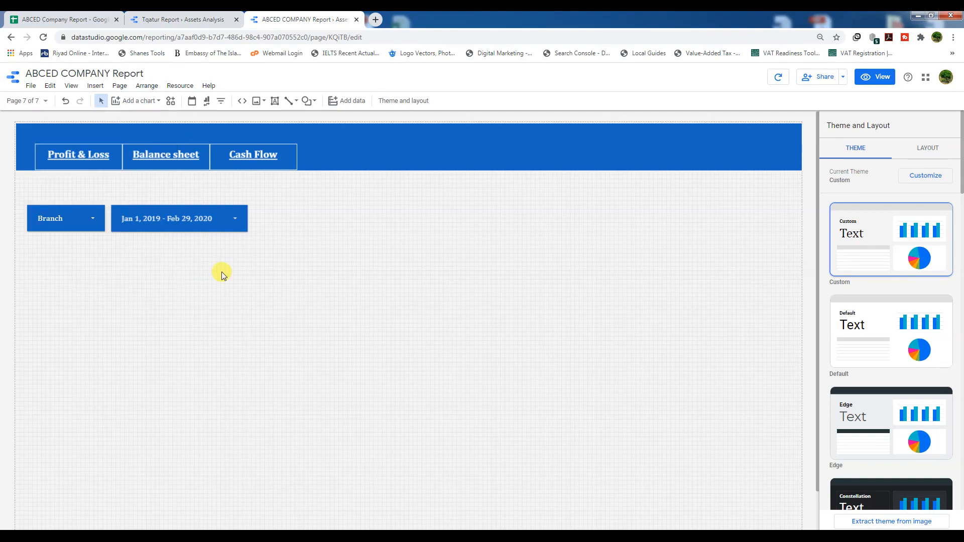
- On the Balance sheet page, link the Assets heading text to the Assets Analysis page
left_click(45, 102)
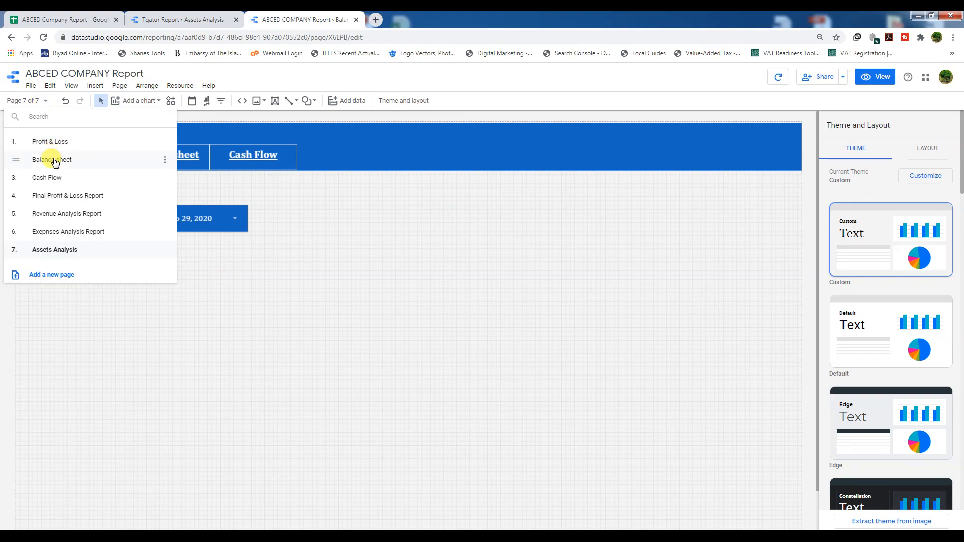
left_click(54, 161)
left_click(204, 248)
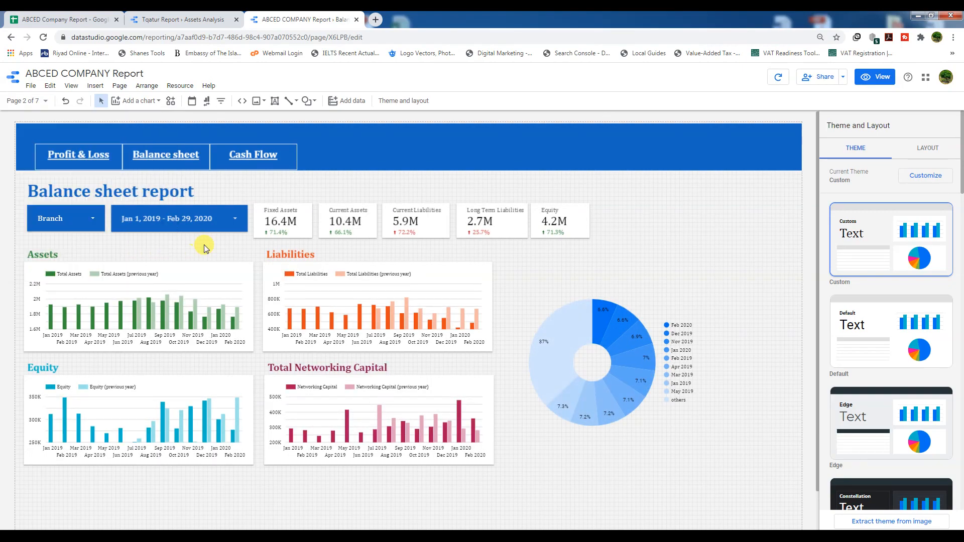
double_click(59, 251)
left_click_drag(58, 253, 4, 259)
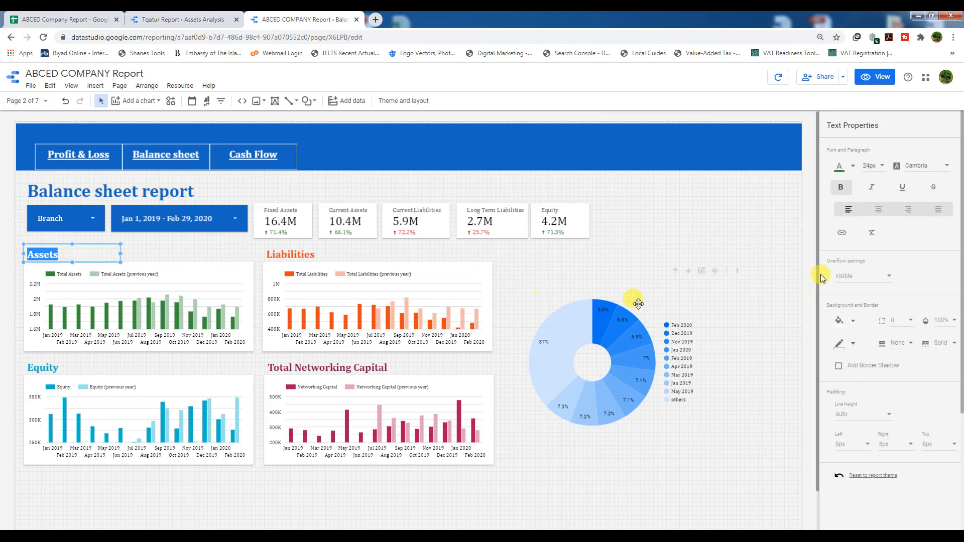
left_click(842, 234)
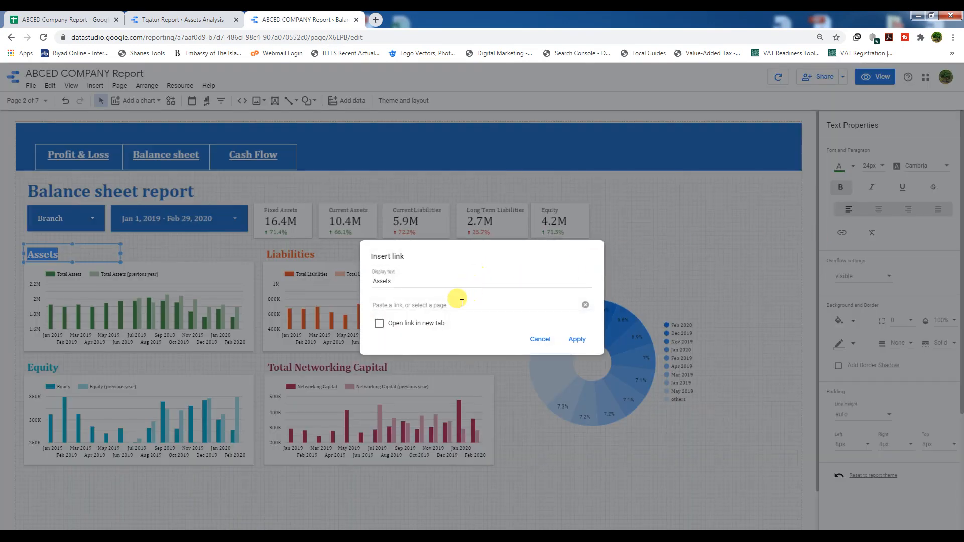
left_click(457, 309)
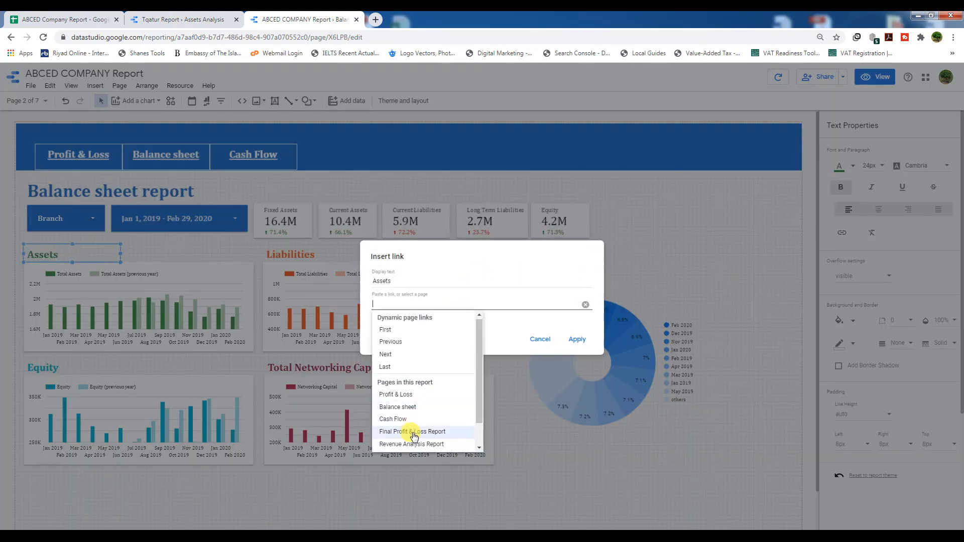
scroll(412, 431, "down", 1)
left_click(402, 442)
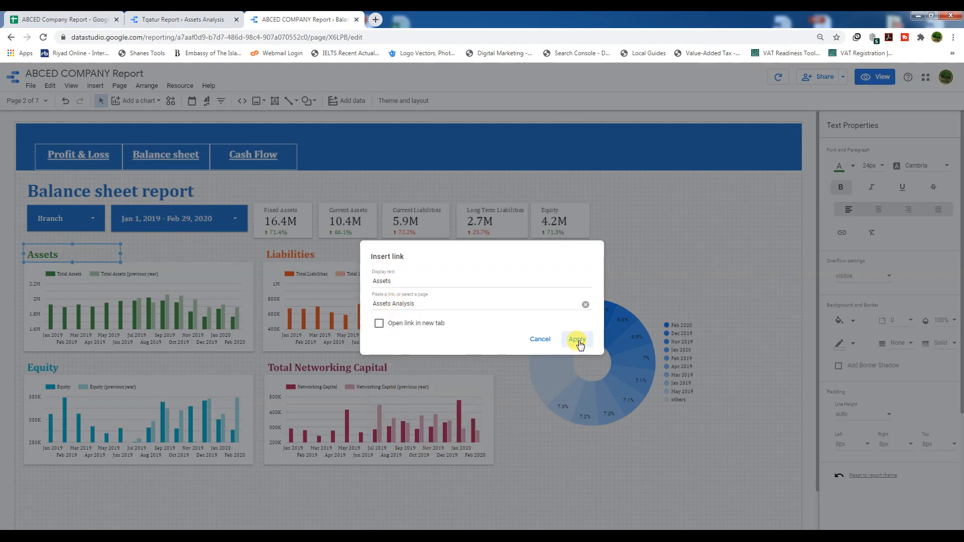
left_click(577, 340)
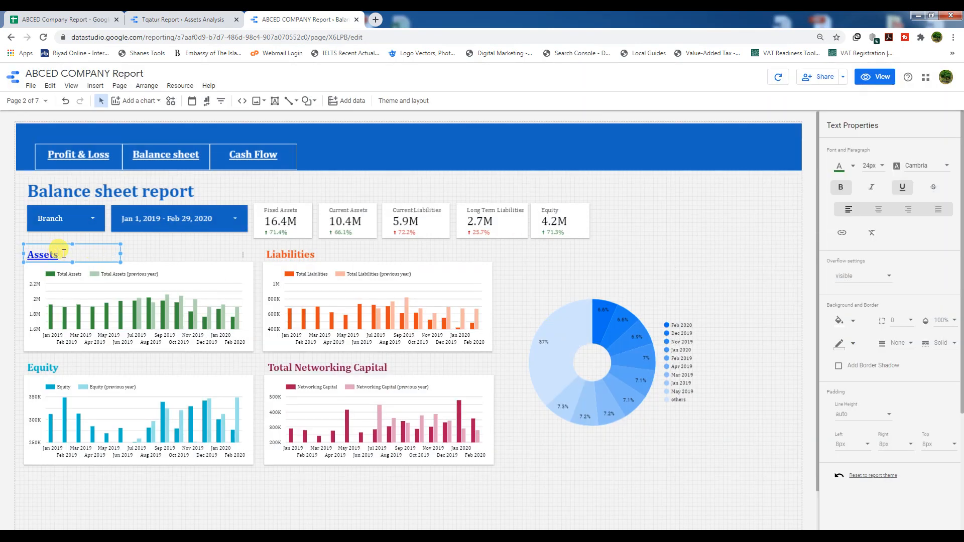
- Set the font color of the linked Assets heading to green
left_click(852, 166)
left_click(881, 194)
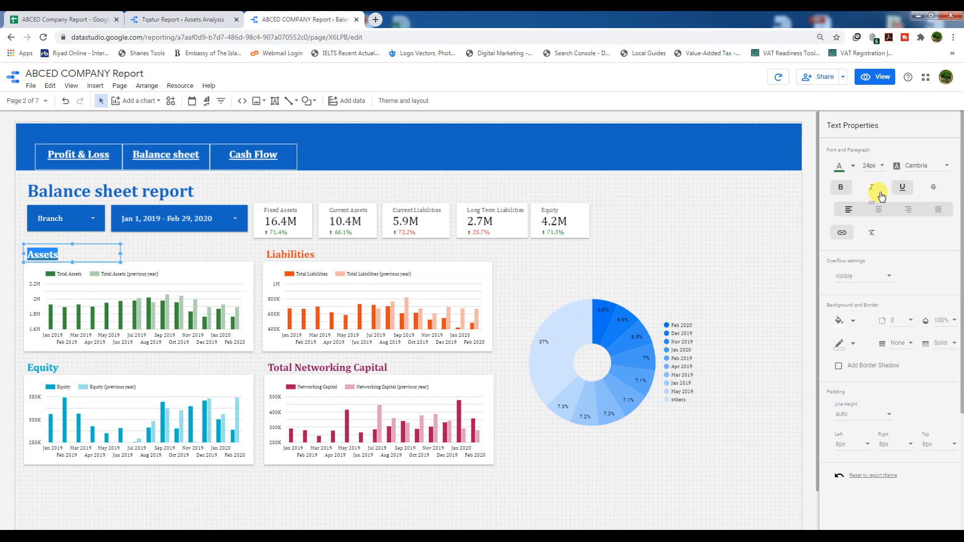
left_click(547, 272)
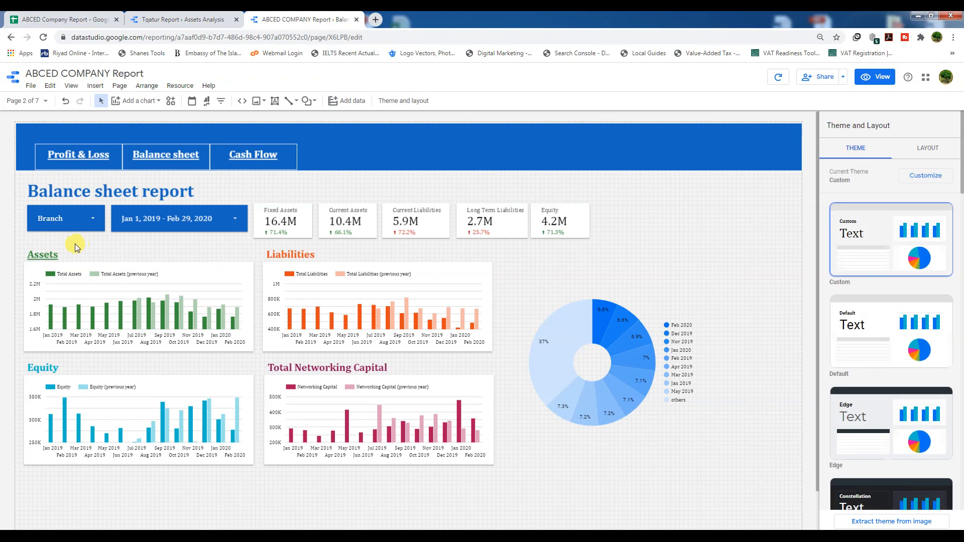
- Test the Assets heading link in view mode, and open the Assets Analysis page for editing
left_click(872, 77)
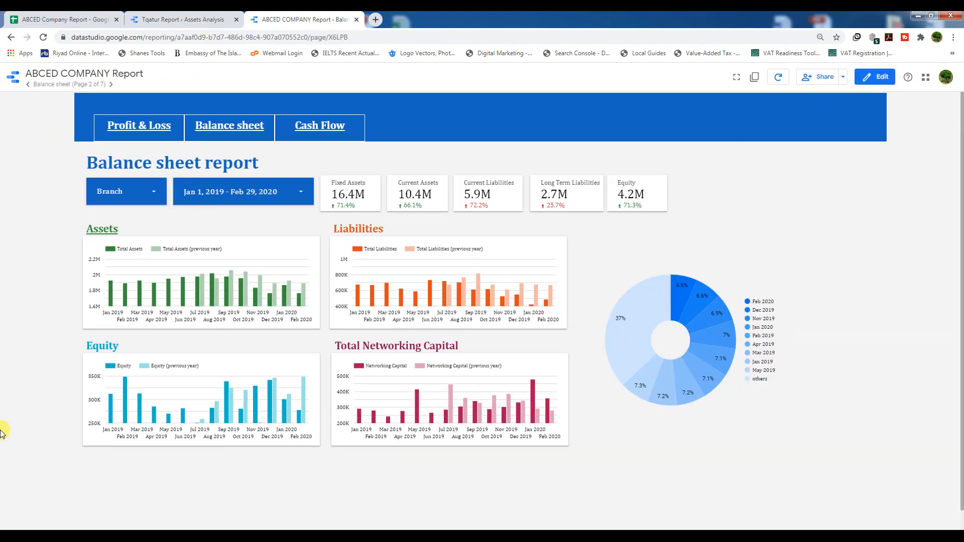
left_click(110, 231)
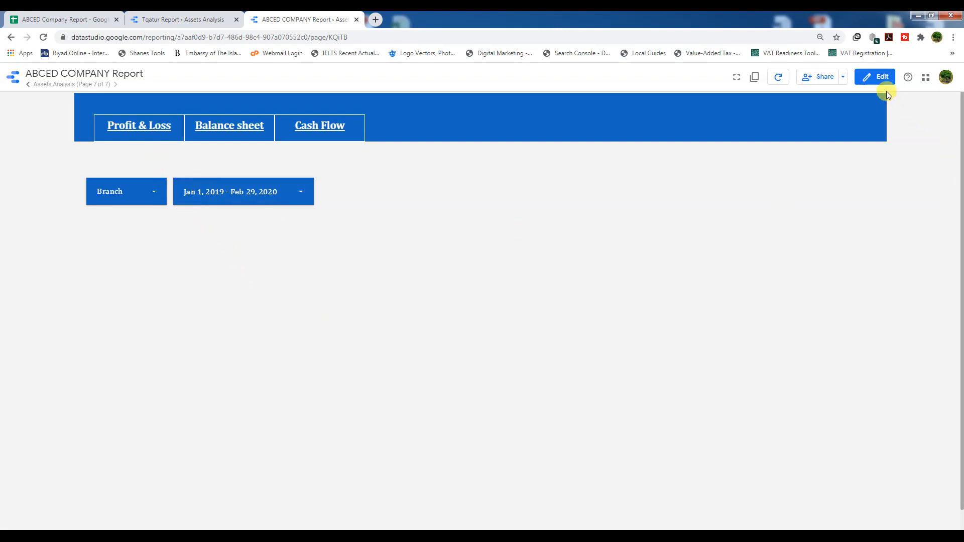
left_click(874, 80)
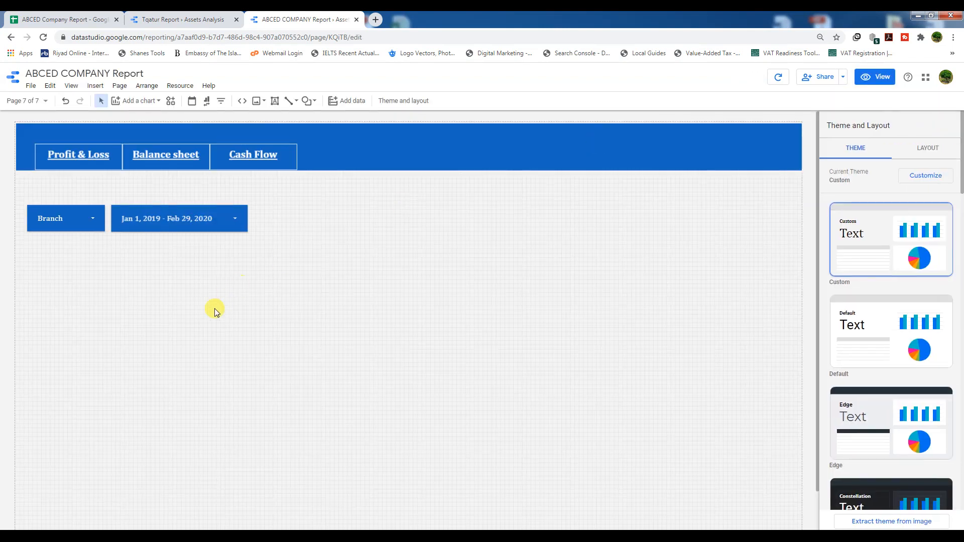
- Add a text box reading "Assets Analysis Report" above the Branch and date range controls, with a blue font color
left_click(275, 101)
left_click_drag(38, 174, 187, 204)
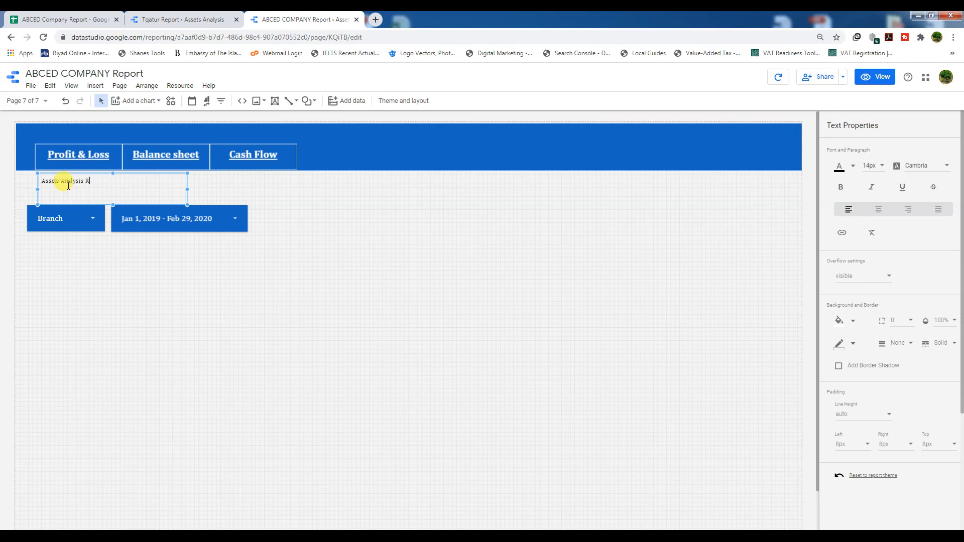
left_click_drag(106, 181, 23, 182)
left_click(853, 166)
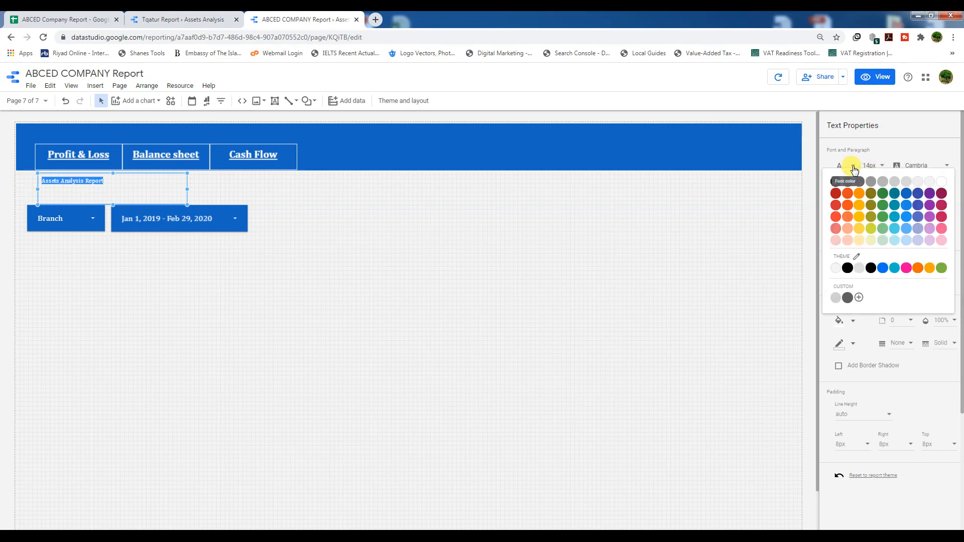
left_click(902, 194)
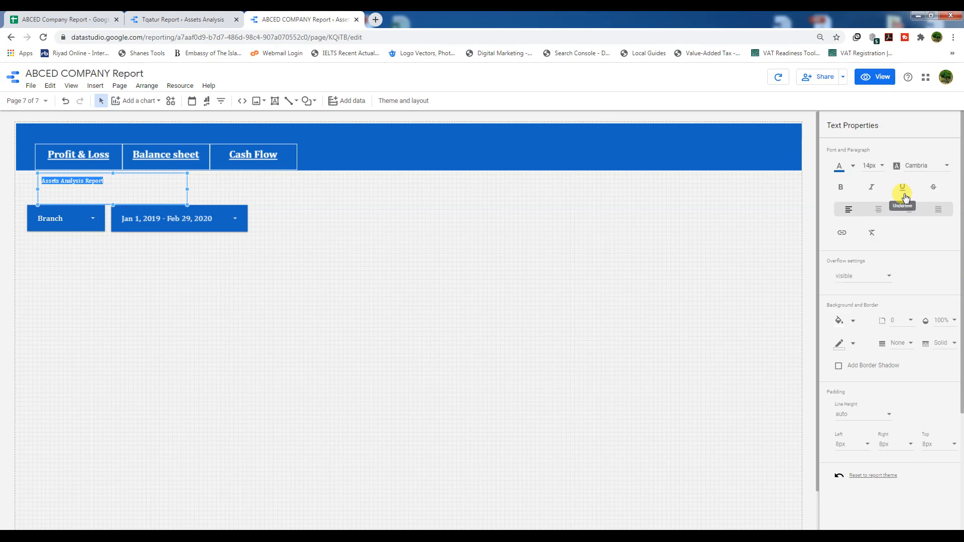
- Set the Assets Analysis Report title to 30px and make it bold
left_click(876, 169)
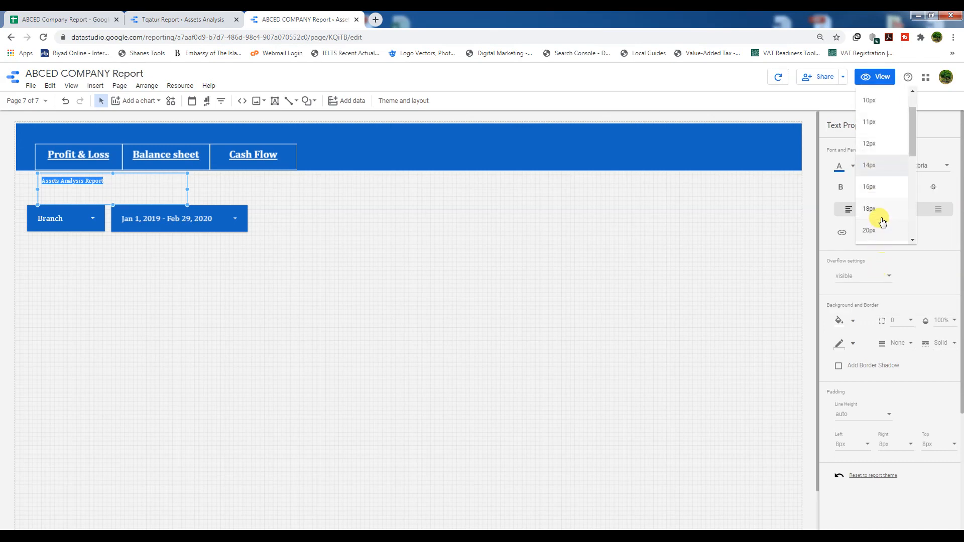
scroll(874, 198, "down", 3)
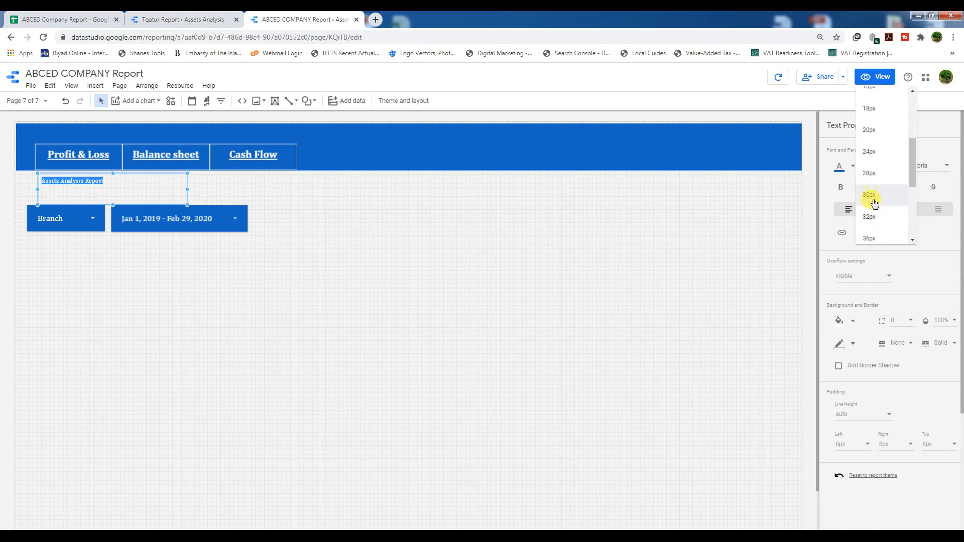
left_click(868, 238)
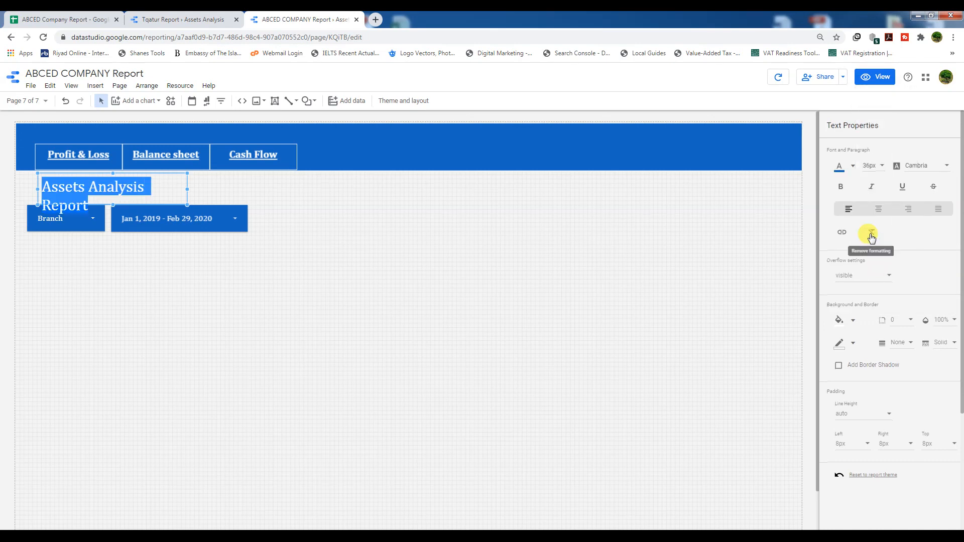
left_click(882, 169)
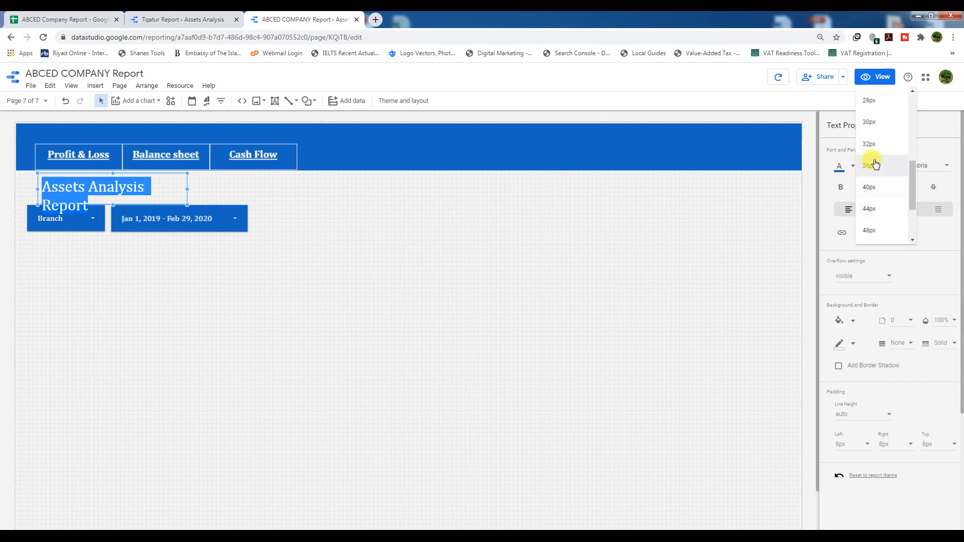
left_click(872, 130)
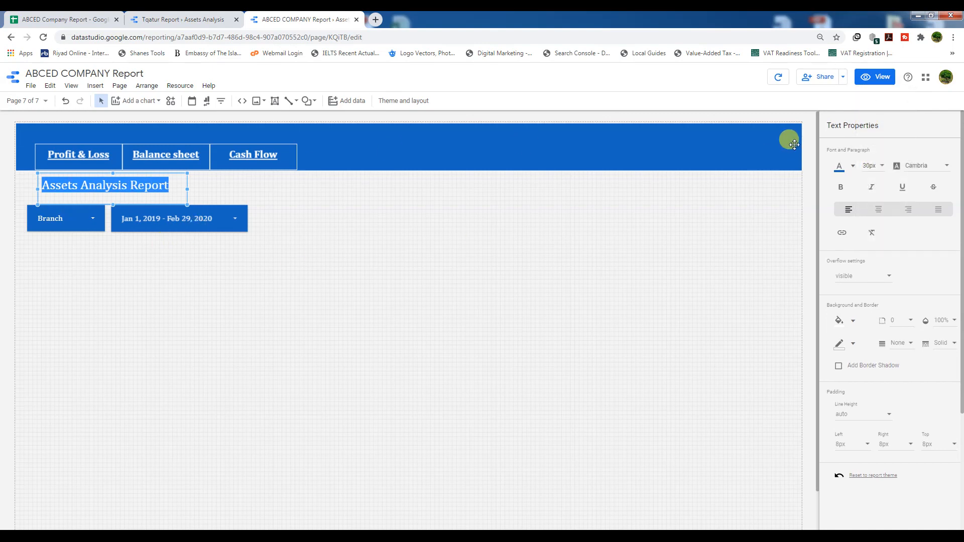
left_click(841, 188)
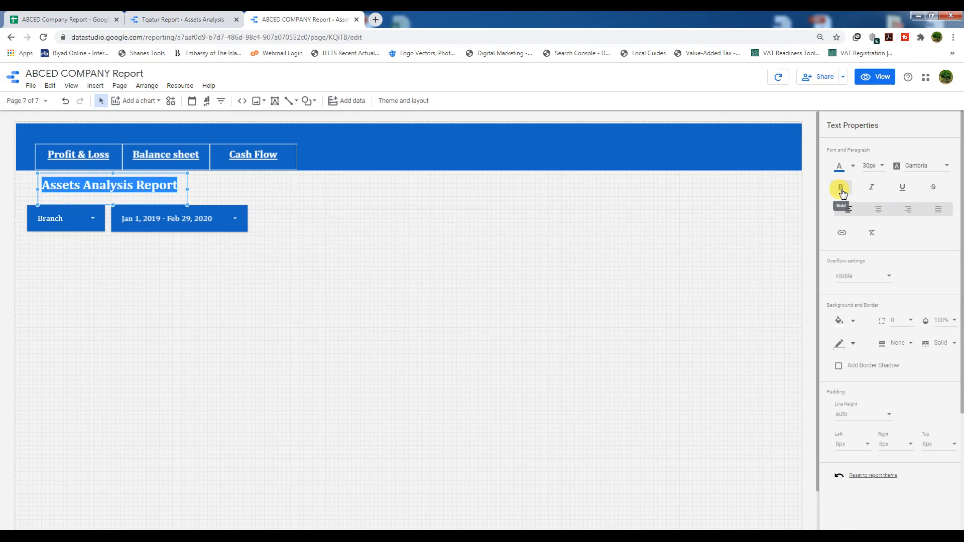
- Nudge the Assets Analysis Report title left until its text box lines up with the left edge of the Branch control
left_click(205, 284)
left_click_drag(258, 286, 68, 220)
left_click(178, 189)
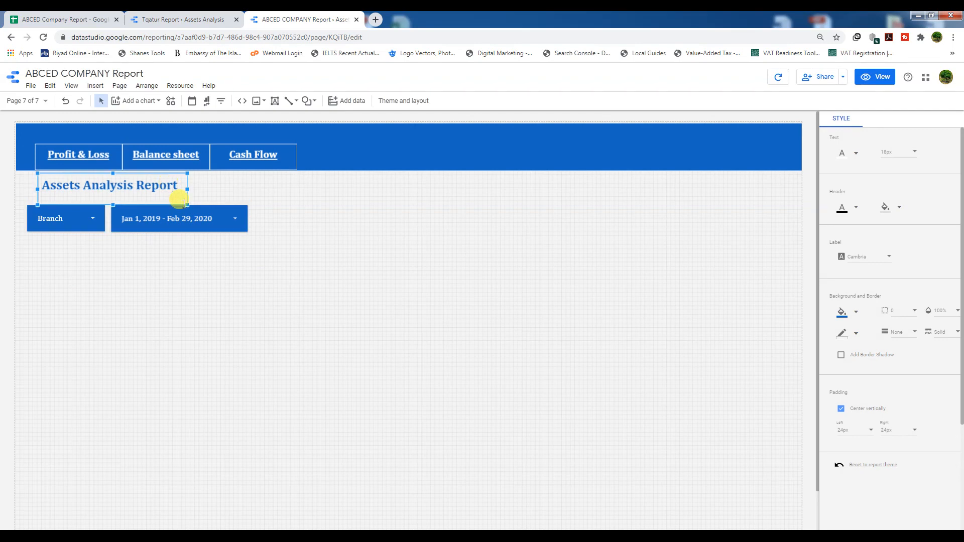
key("Left")
key("Left")
key("Left")
key("Left")
key("Left")
key("Left")
key("Left")
key("Left")
key("Left")
key("Left")
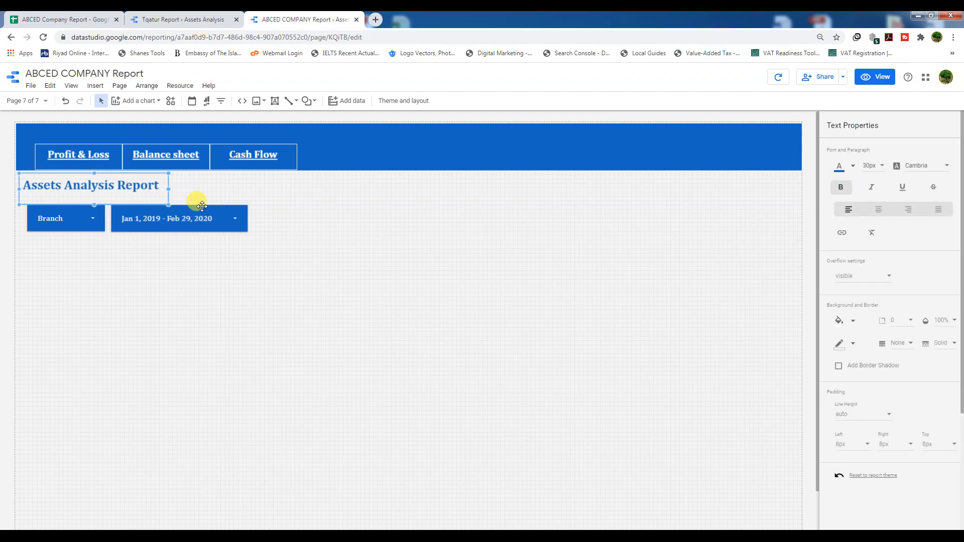
key("Right")
key("Right")
key("Right")
key("Right")
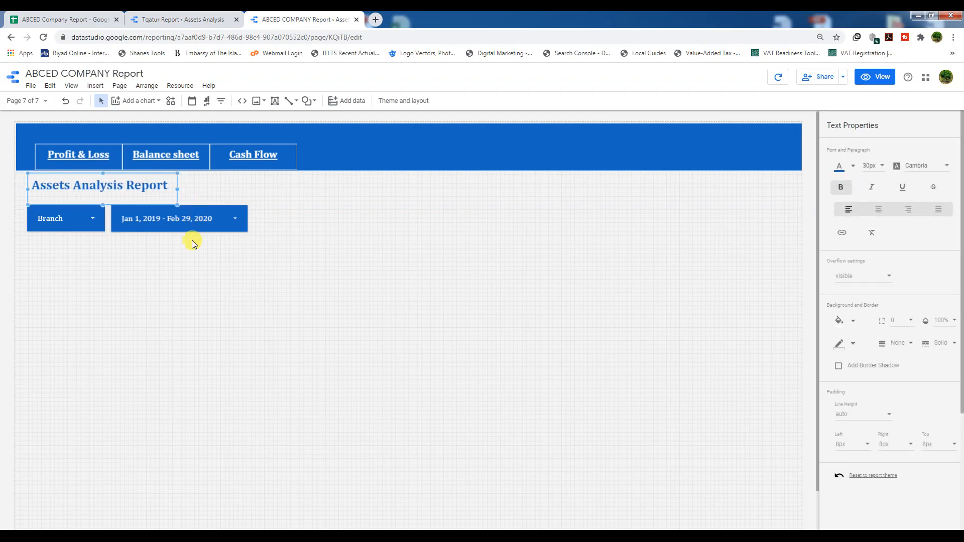
- Shift the Branch and date range controls together slightly right so they line up with the title text above them
left_click_drag(240, 288, 62, 208)
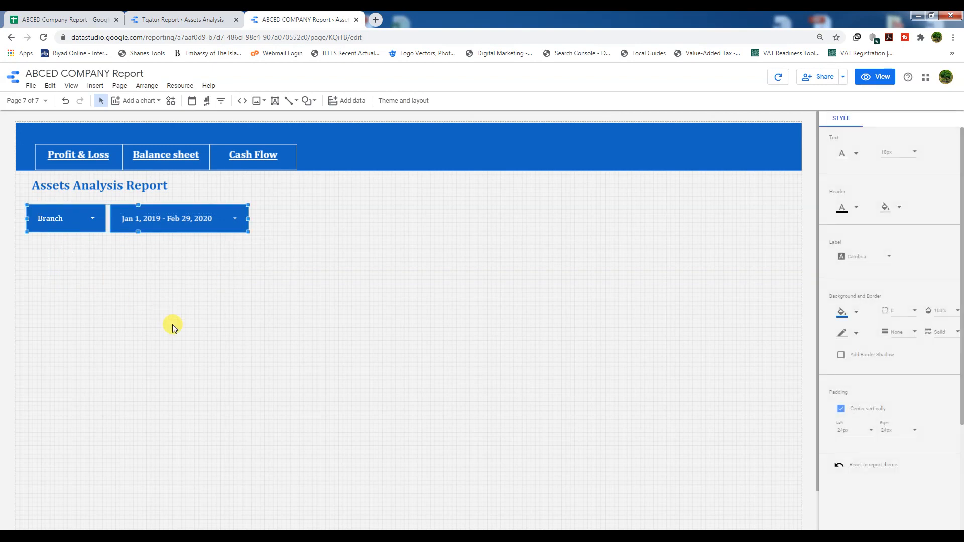
key("Right")
key("Right")
key("Right")
left_click(172, 328)
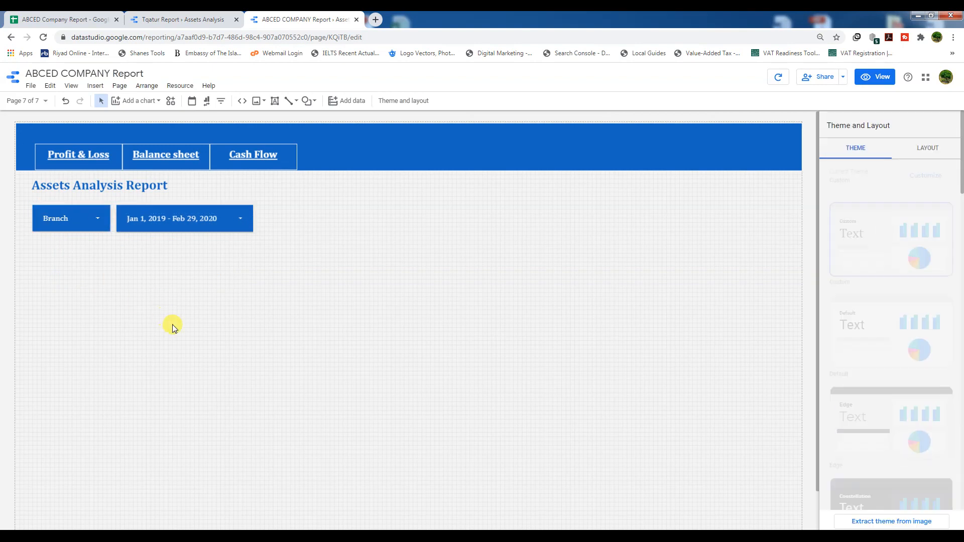
- Add a scorecard beside the date range control with Cash as its metric, and narrow it slightly
left_click(152, 101)
left_click(125, 157)
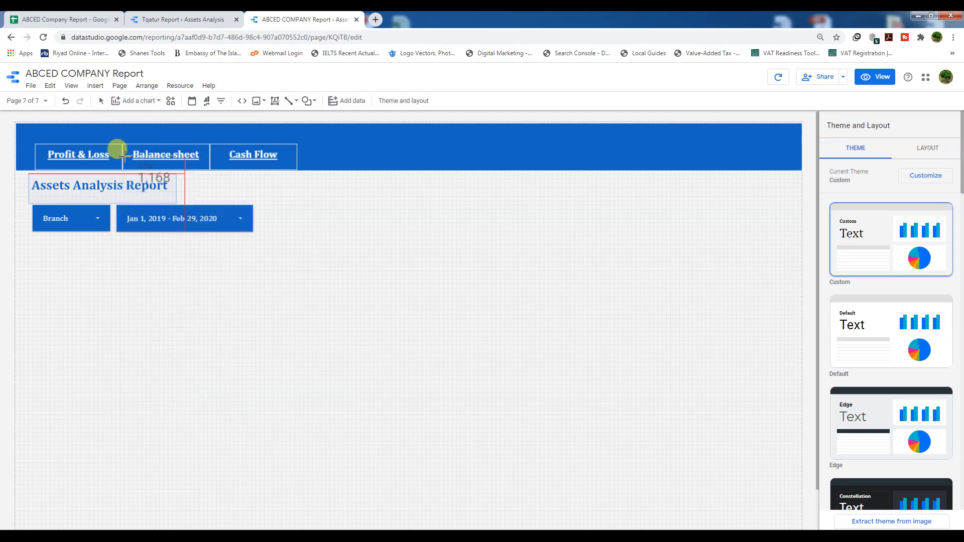
mouse_move(260, 198)
left_mouse_down()
mouse_move(327, 215)
mouse_move(340, 233)
left_mouse_up()
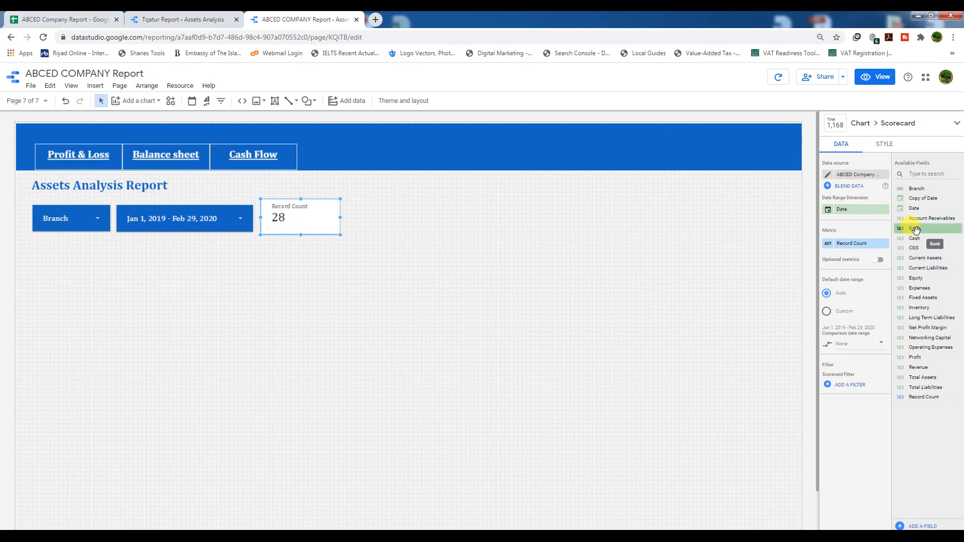
left_click_drag(917, 241, 856, 251)
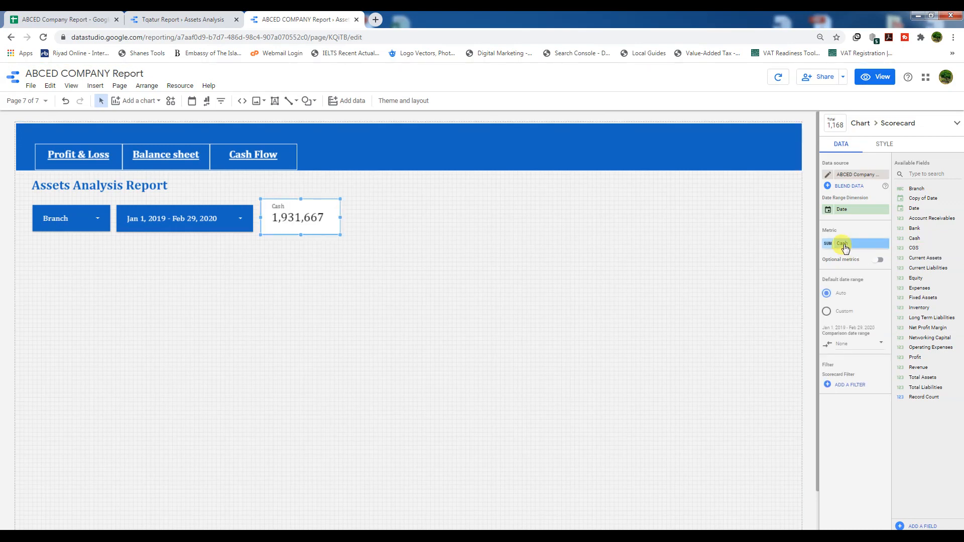
left_click_drag(342, 218, 337, 218)
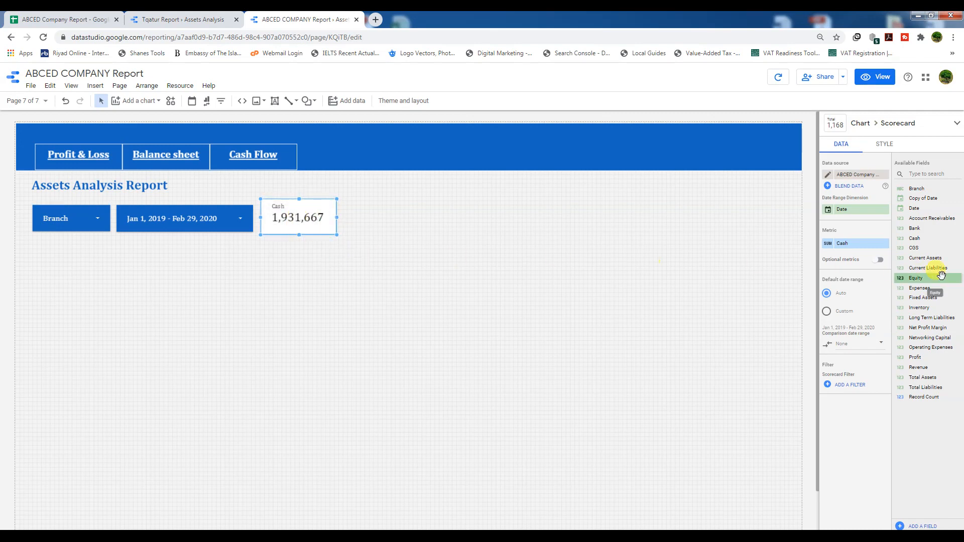
- Set the Cash scorecard's comparison date range to Previous year
left_click(859, 346)
left_click(861, 350)
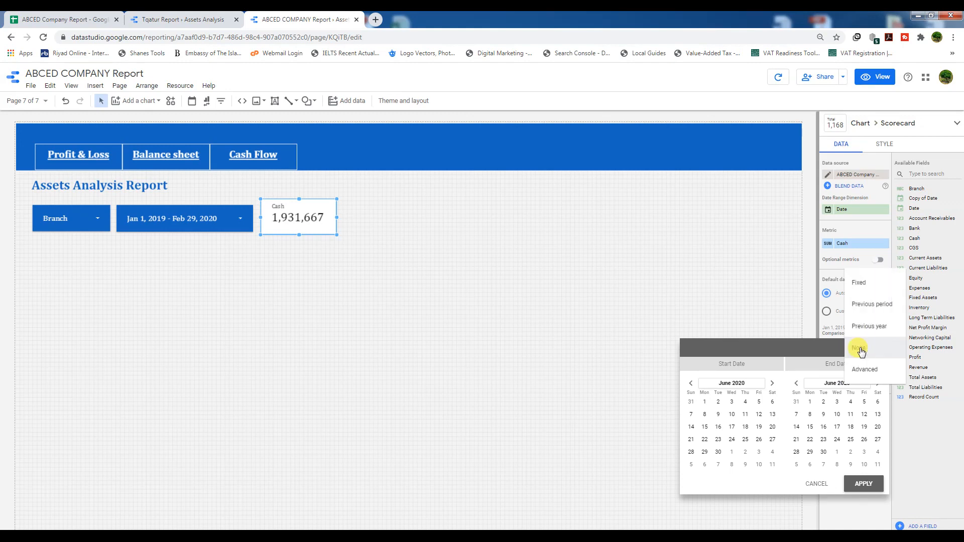
left_click(859, 326)
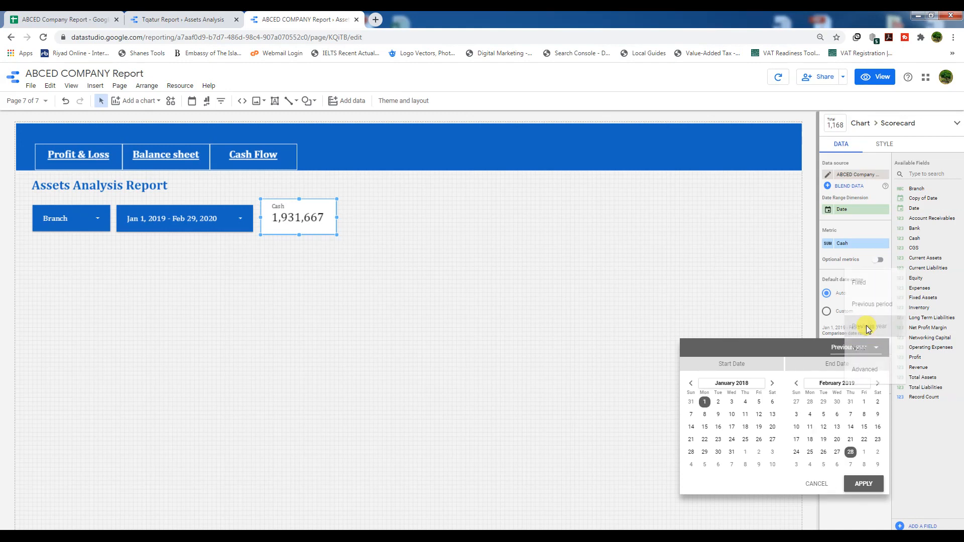
left_click(864, 484)
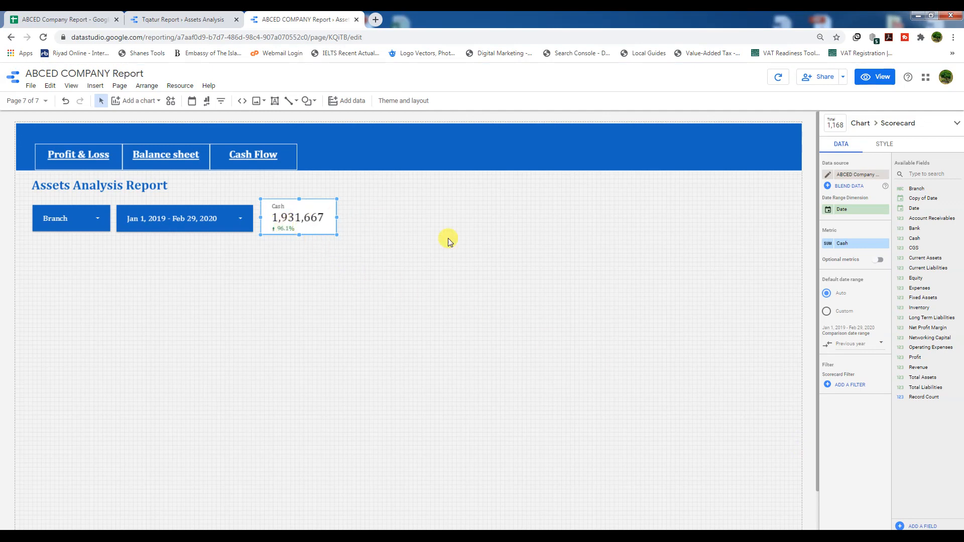
- Show the Cash scorecard's value as compact numbers and make its comparison label visible
left_click(884, 146)
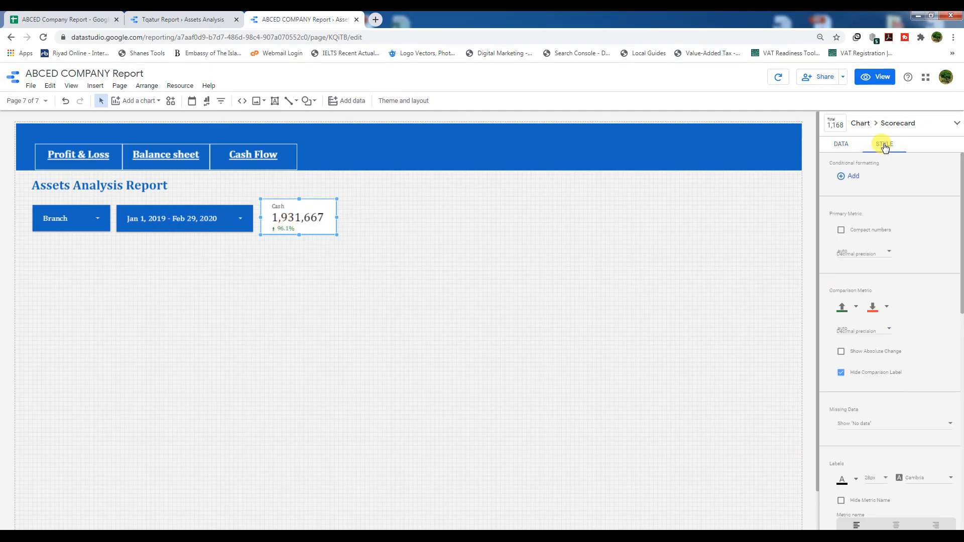
left_click(841, 231)
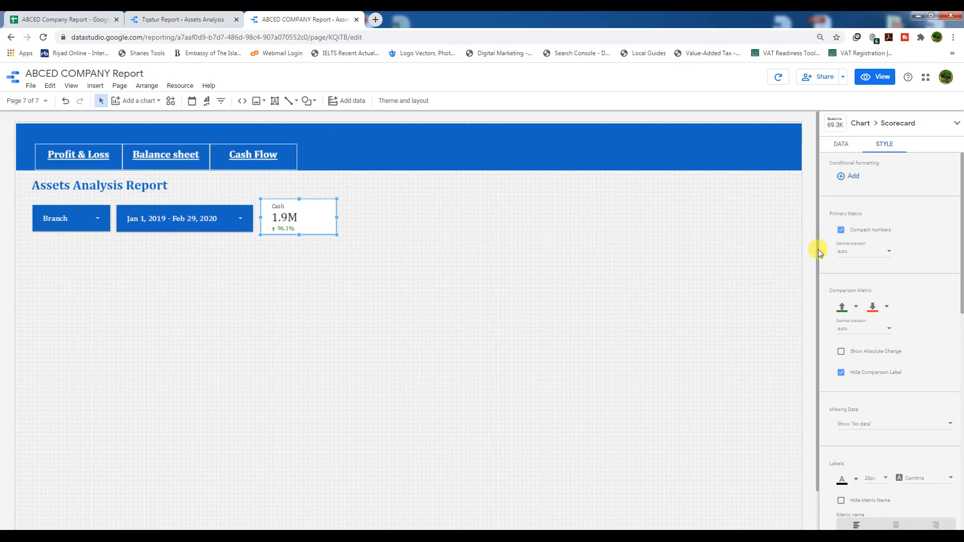
left_click(840, 373)
scroll(886, 407, "down", 4)
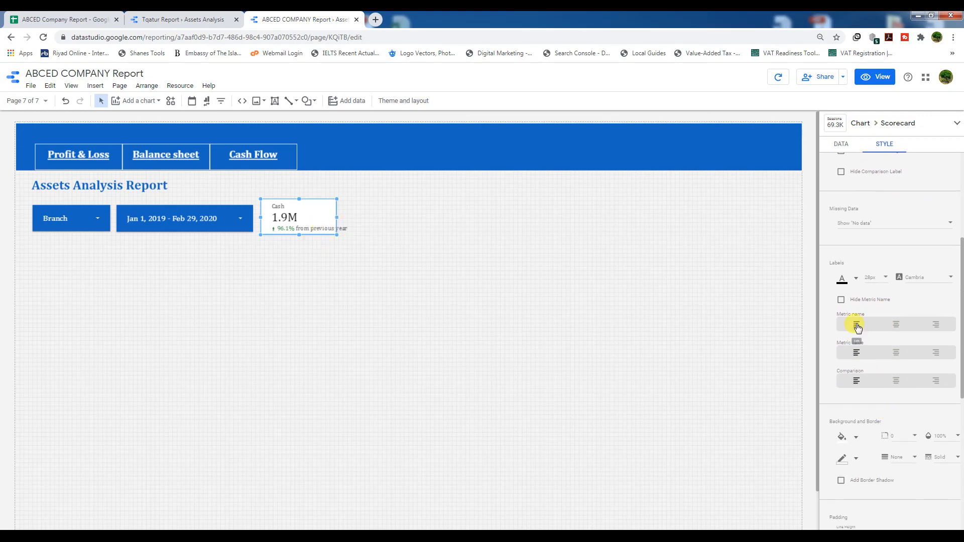
- Choose a white background for the Cash scorecard and add a border shadow
scroll(857, 327, "down", 3)
left_click(854, 286)
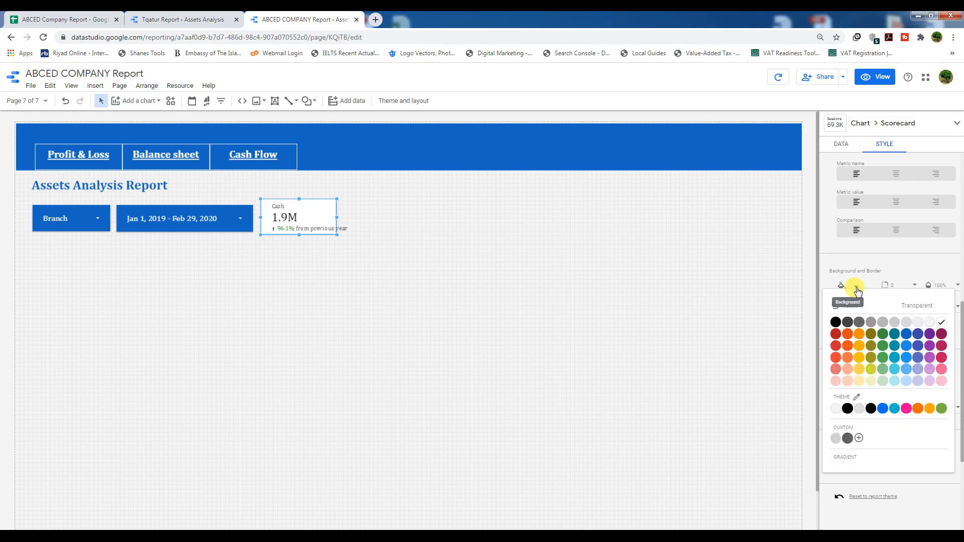
left_click(941, 325)
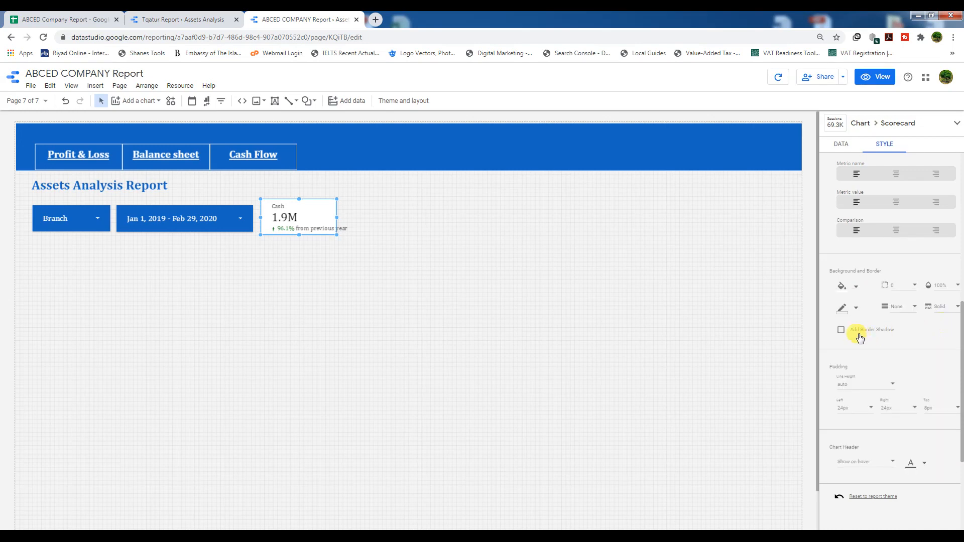
left_click(841, 330)
scroll(850, 394, "down", 3)
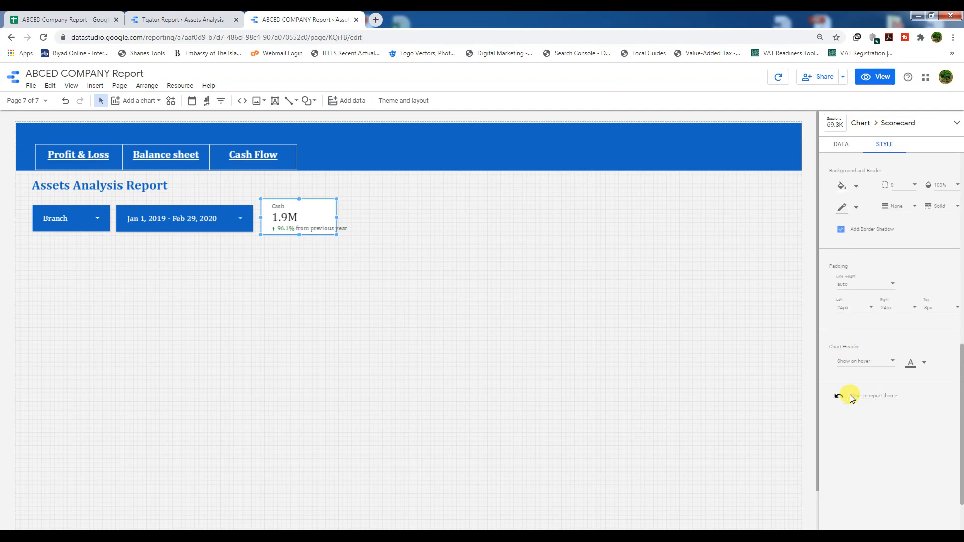
- Widen the Cash scorecard to fit its comparison label and give it a blue border
left_click_drag(337, 216, 349, 216)
scroll(889, 239, "up", 2)
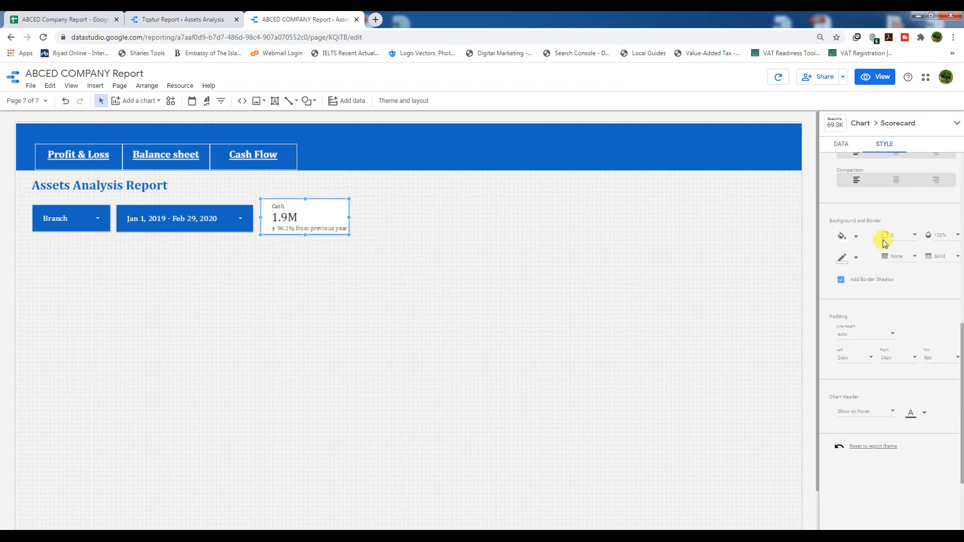
left_click(844, 257)
left_click(905, 327)
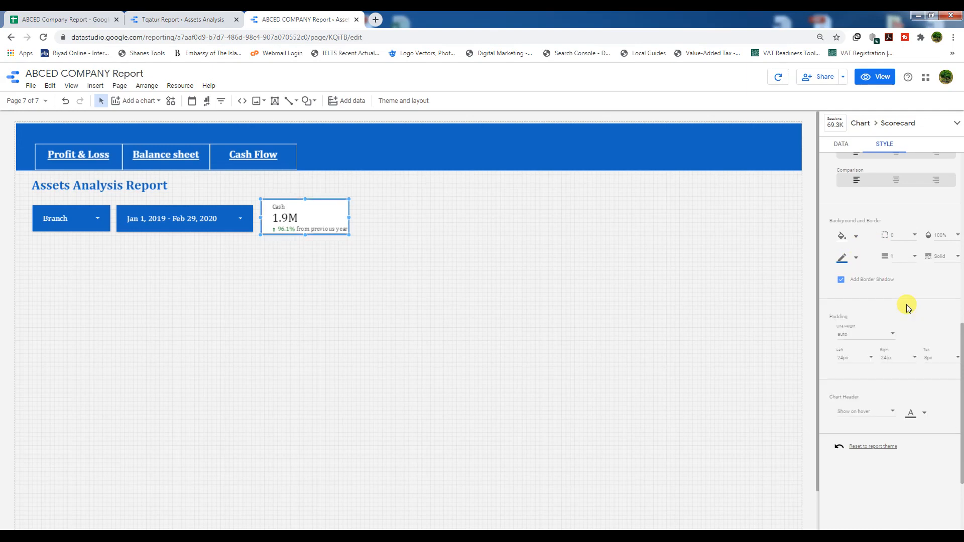
- Check the page in view mode, return to editing, and widen the Cash scorecard slightly more
left_click(867, 80)
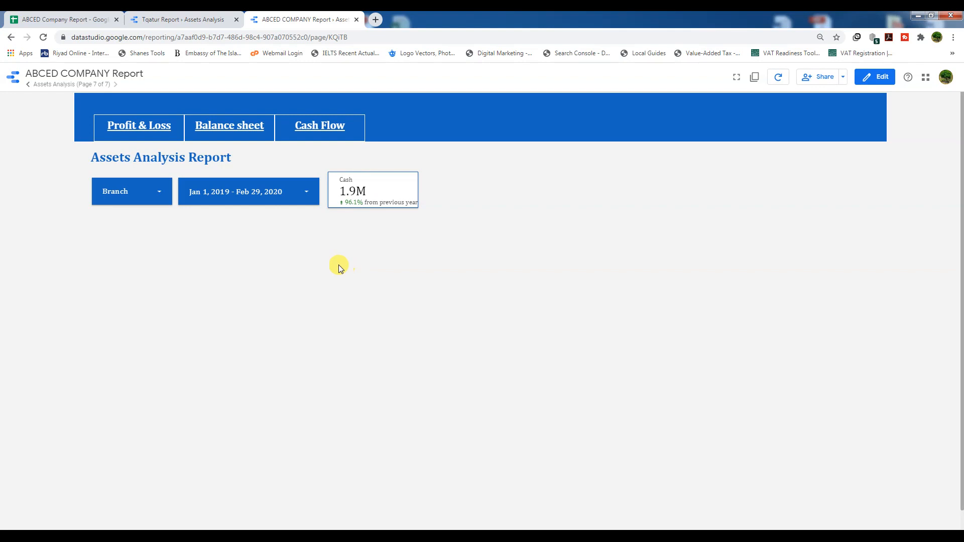
left_click(876, 76)
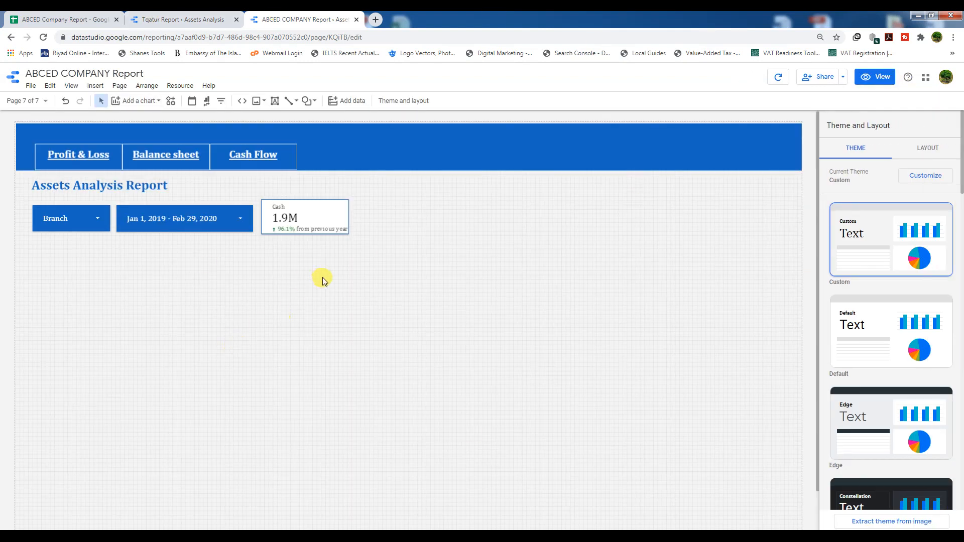
left_click(319, 209)
left_click_drag(349, 218, 352, 218)
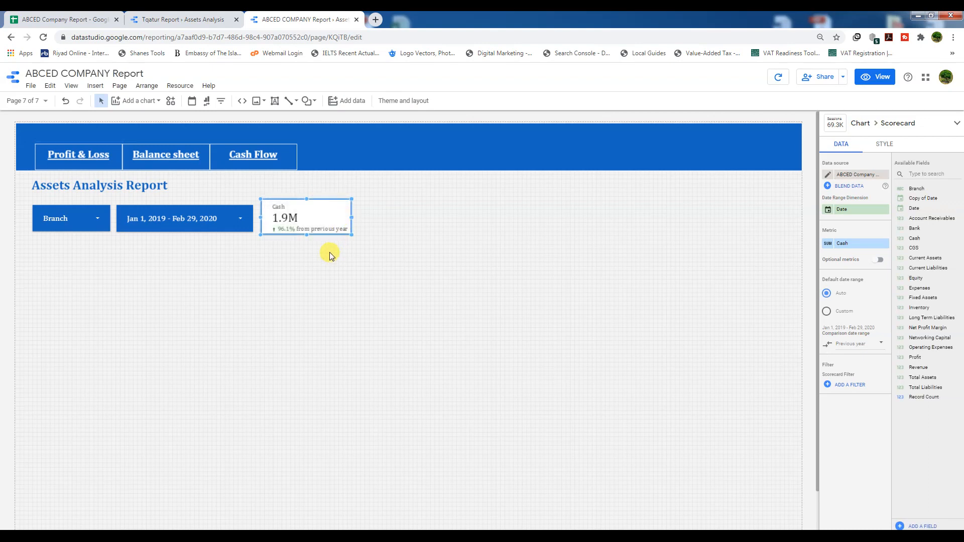
- Make four copies of the Cash scorecard and arrange them in a row to its right
key("ctrl+d")
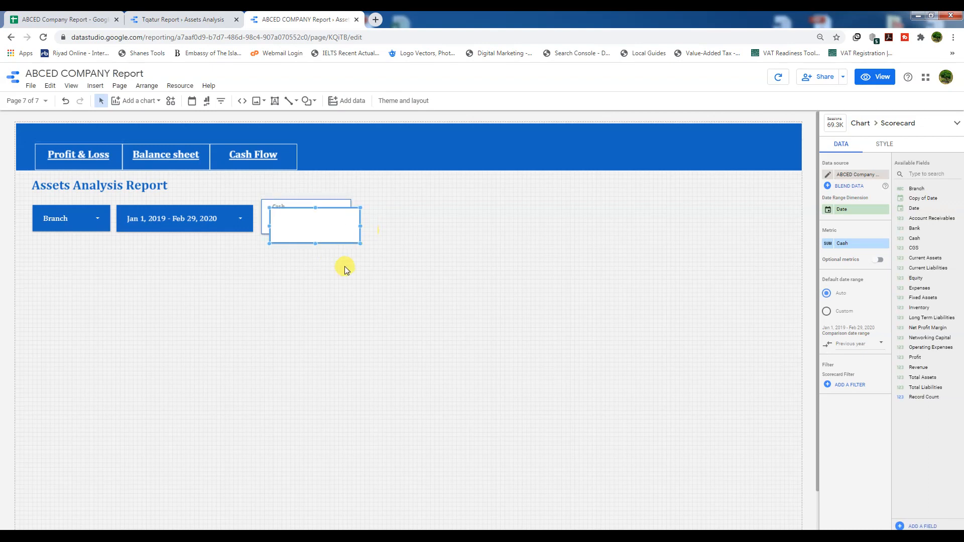
left_click_drag(326, 219, 417, 217)
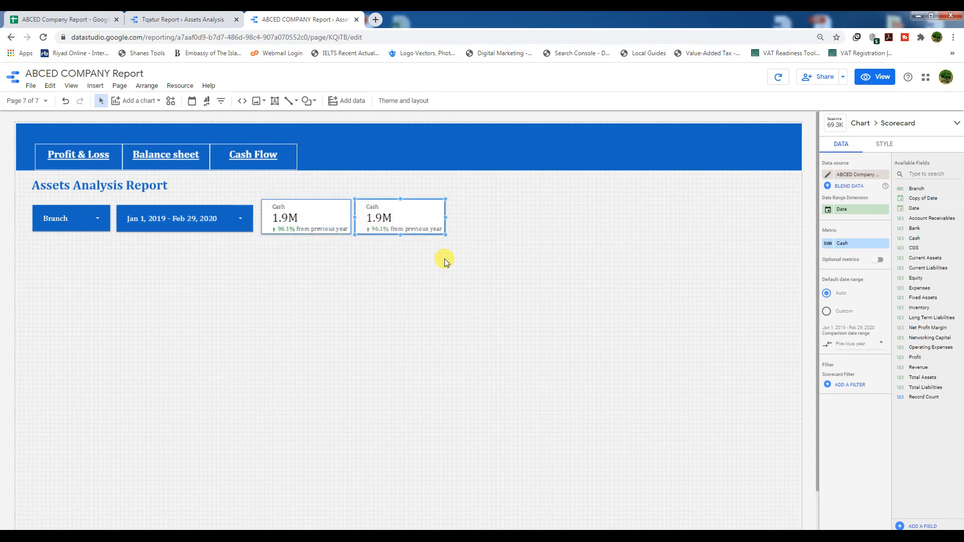
key("ctrl+d")
key("ctrl+d")
key("ctrl+d")
left_click_drag(383, 249, 526, 217)
left_click(359, 242)
left_click_drag(359, 243, 629, 217)
left_click_drag(325, 235, 702, 217)
- Set the metric of the second scorecard in the row to Bank and of the third to Account Receivables
left_click(412, 233)
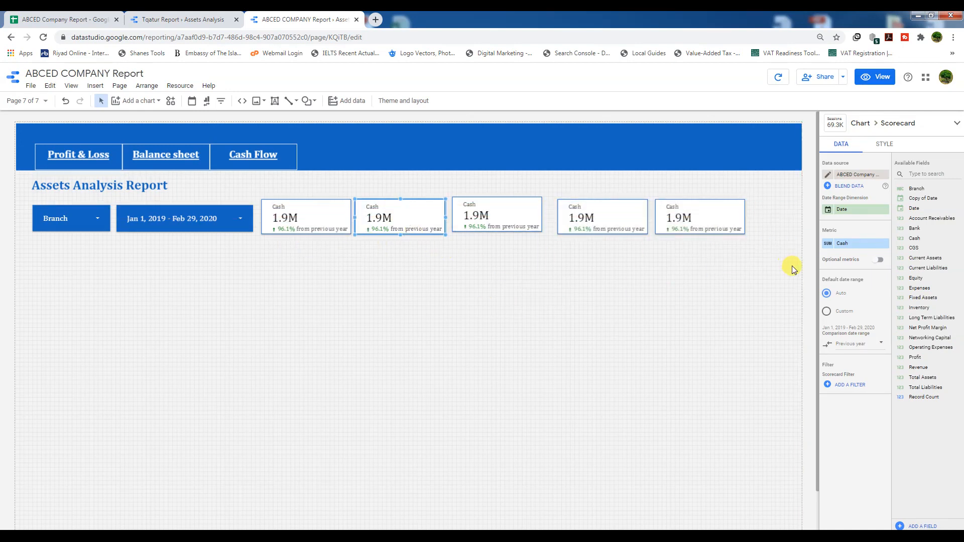
left_click_drag(912, 228, 854, 248)
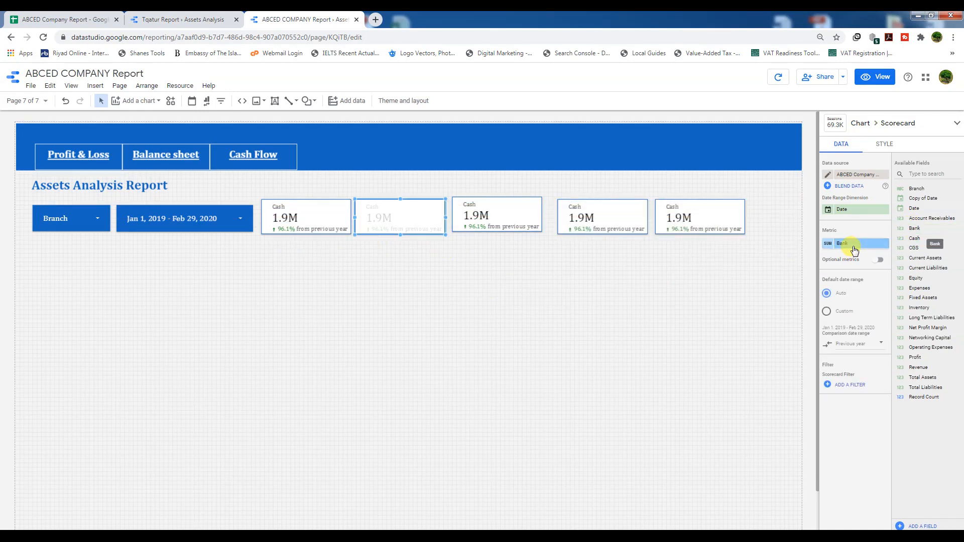
left_click(509, 213)
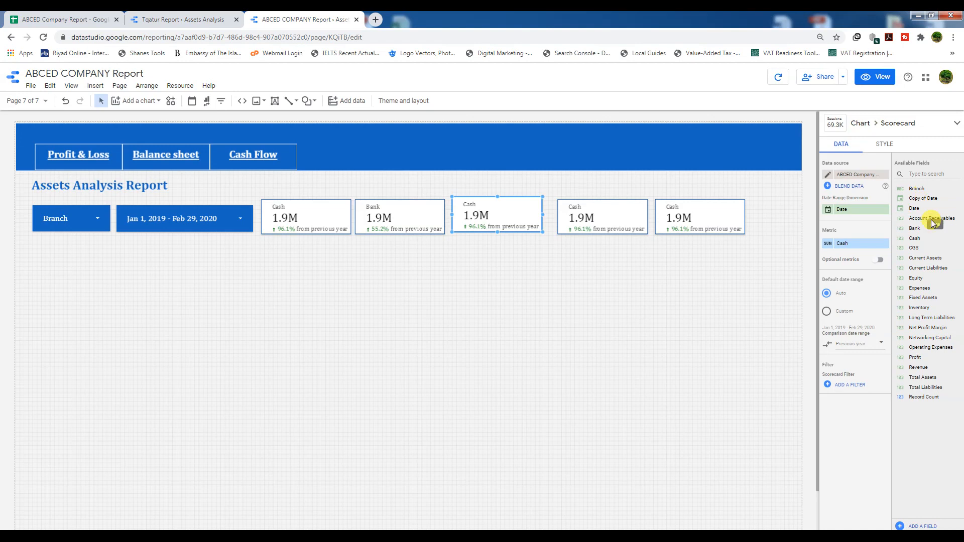
left_click_drag(930, 218, 862, 246)
- Set the metric of the fourth scorecard in the row to Inventory and of the fifth to Current Assets
left_click(644, 232)
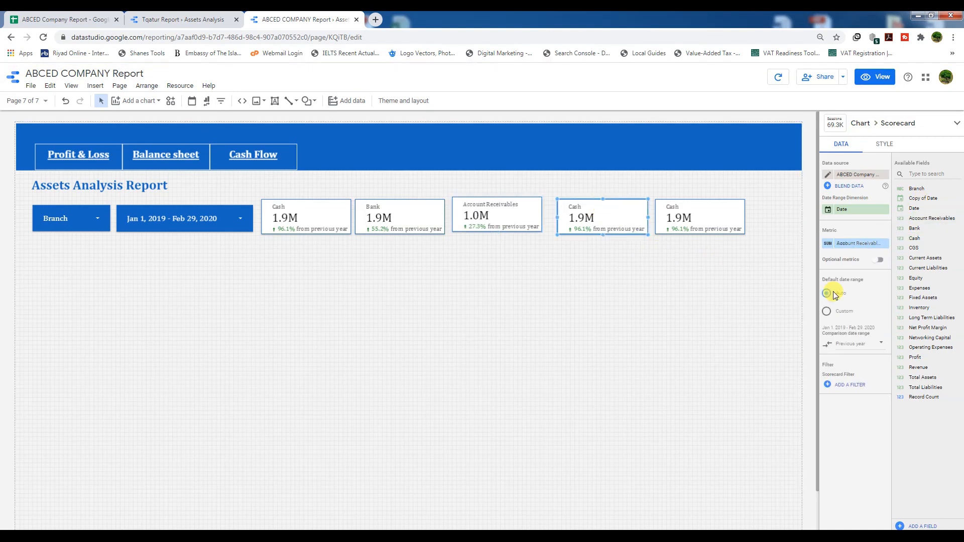
left_click_drag(917, 258, 858, 248)
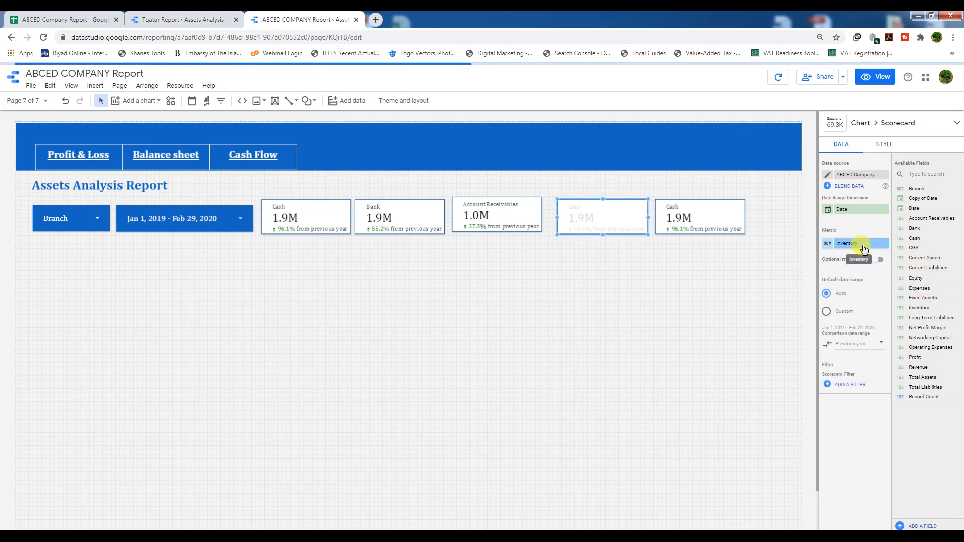
left_click(727, 214)
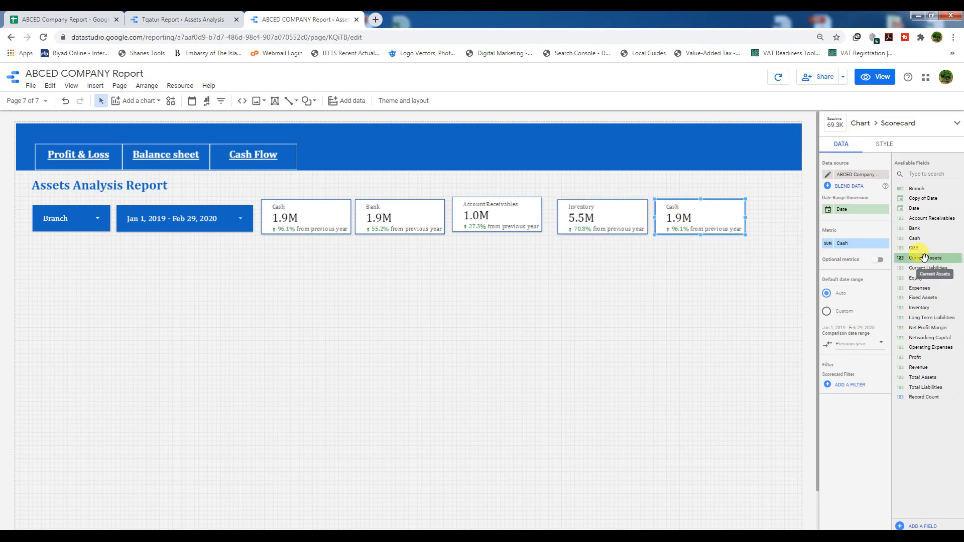
left_click_drag(925, 258, 858, 244)
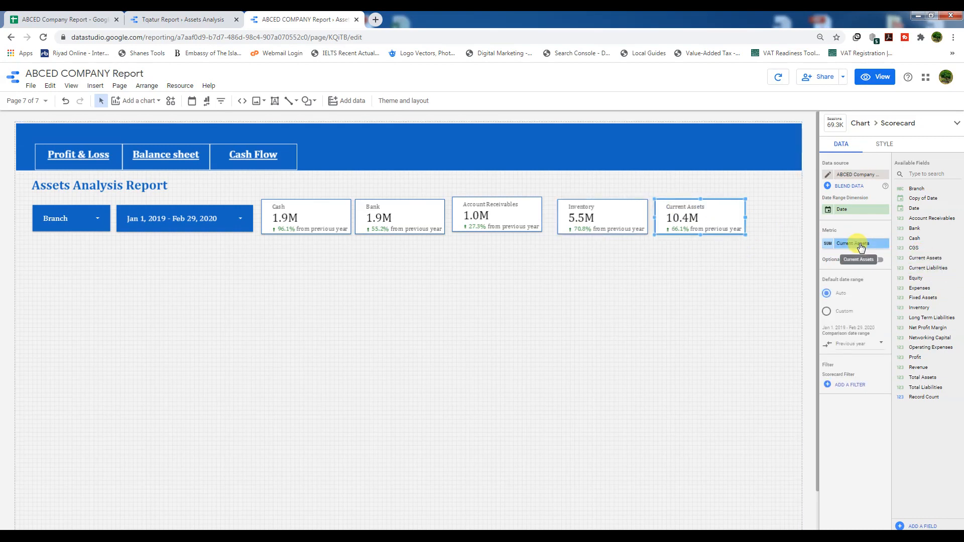
- Place a copy of the Current Assets scorecard below the Cash scorecard and set its metric to Fixed Assets
key("ctrl+c")
key("ctrl+v")
left_click_drag(684, 224, 317, 260)
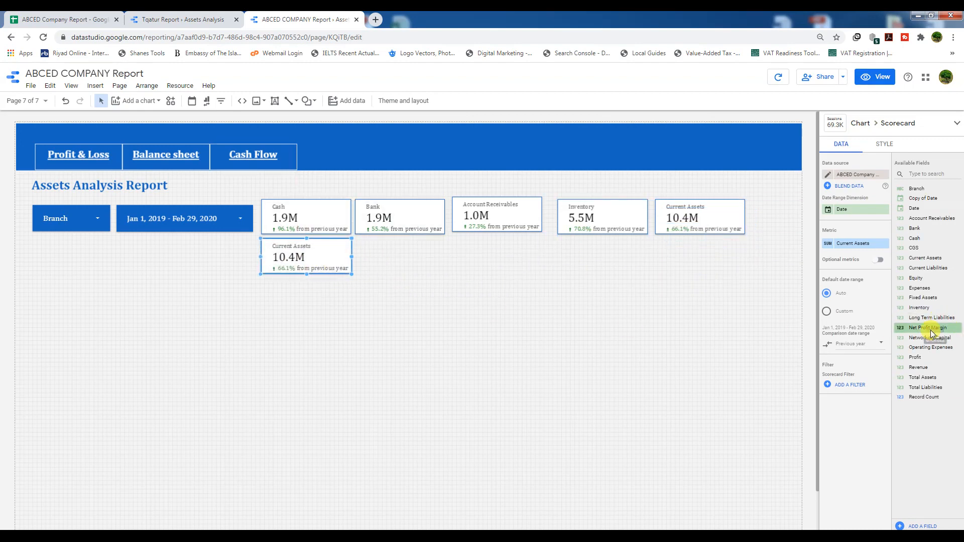
left_click_drag(923, 298, 857, 246)
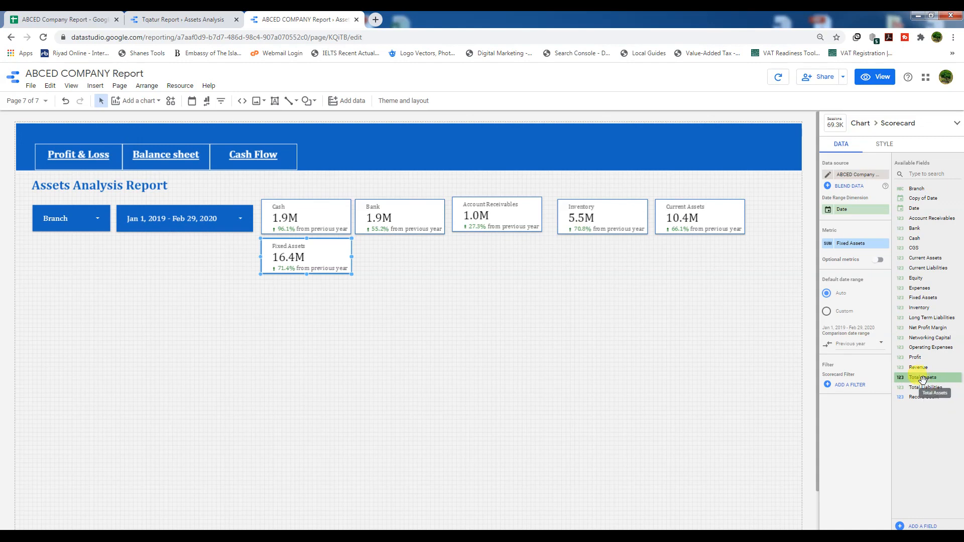
- Place a copy of the Fixed Assets scorecard to its right and set its metric to Total Assets
key("ctrl+v")
left_click_drag(329, 266, 415, 258)
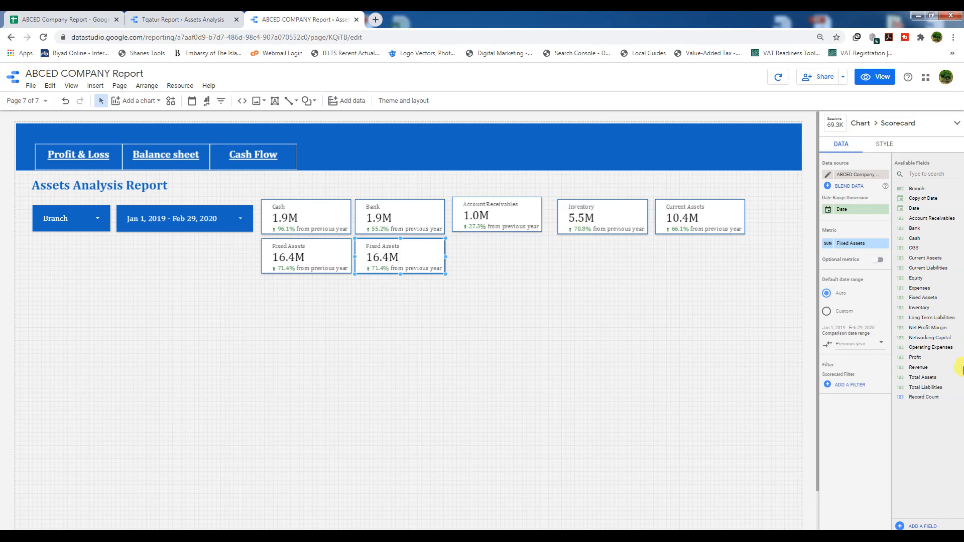
left_click_drag(925, 378, 863, 250)
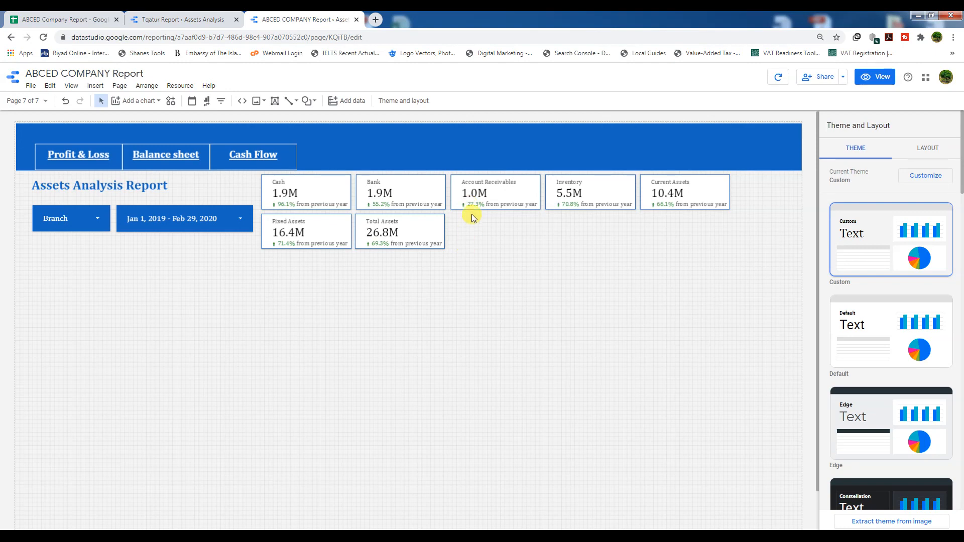
- Color the Account Receivables scorecard's positive change red and its negative change green
left_click(496, 195)
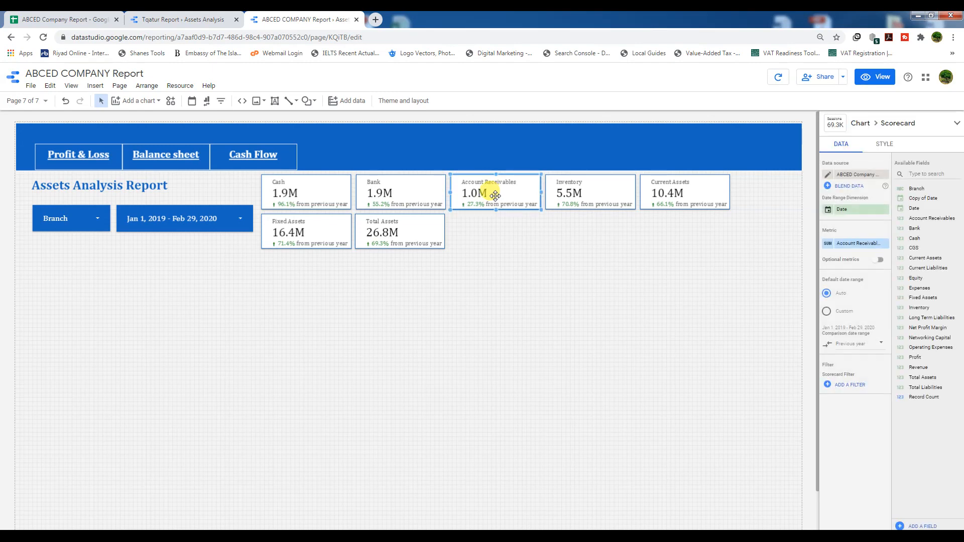
left_click(884, 144)
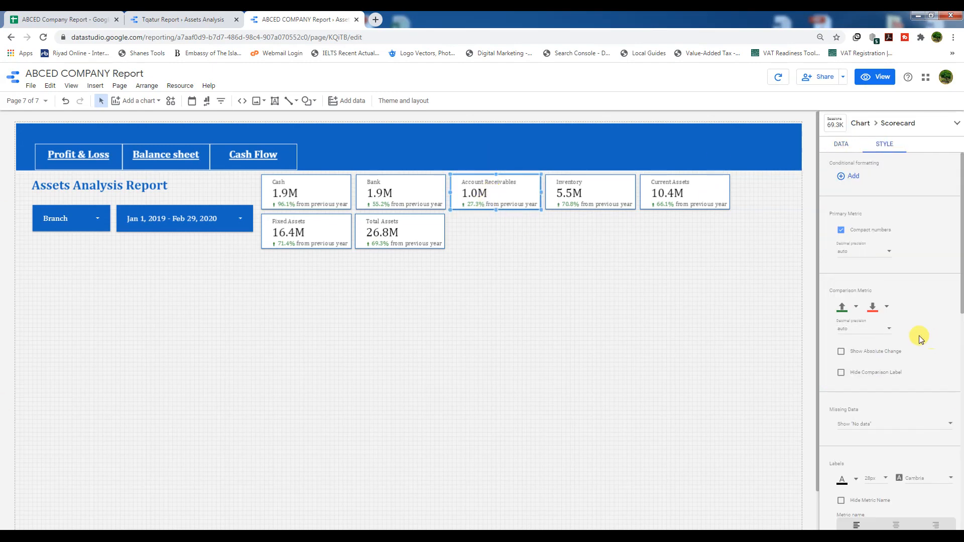
left_click(856, 309)
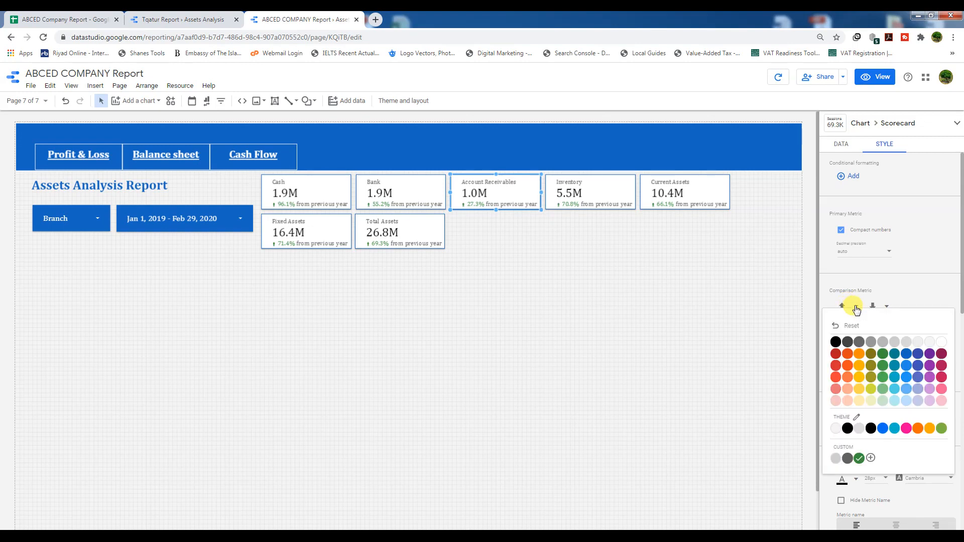
left_click(836, 354)
left_click(888, 307)
left_click(878, 354)
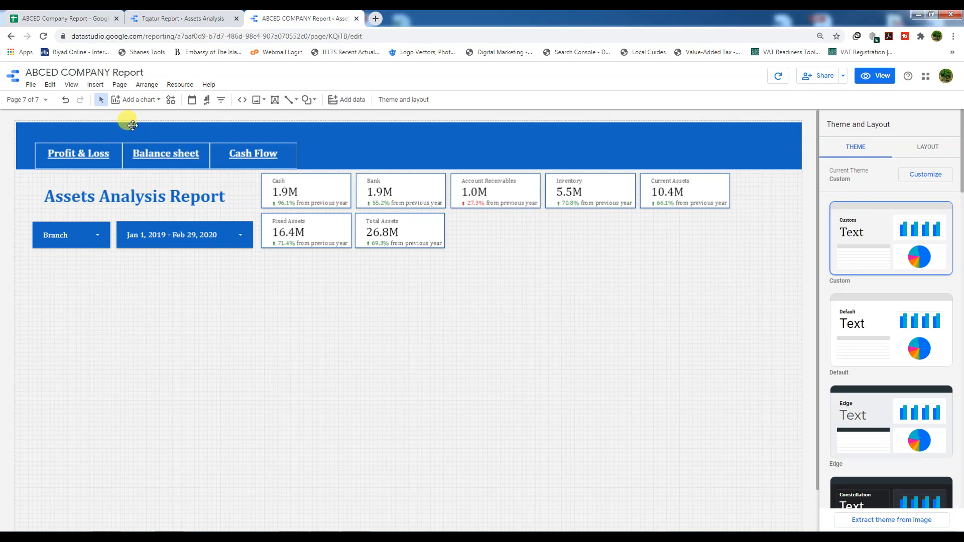
- Insert a table below the Branch and date controls with Branch as dimension and Fixed Assets and Current Assets as metrics
left_click(143, 99)
left_click(124, 130)
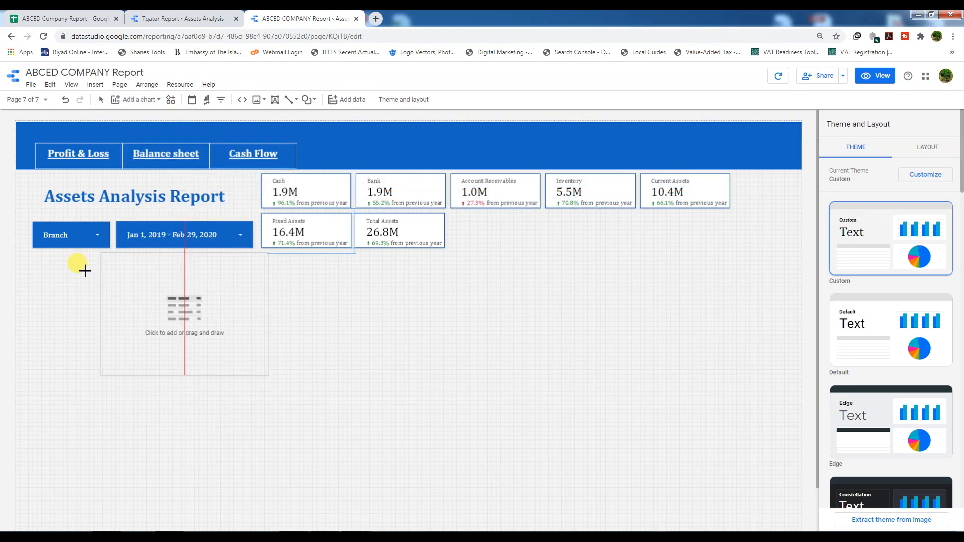
left_click_drag(31, 268, 288, 372)
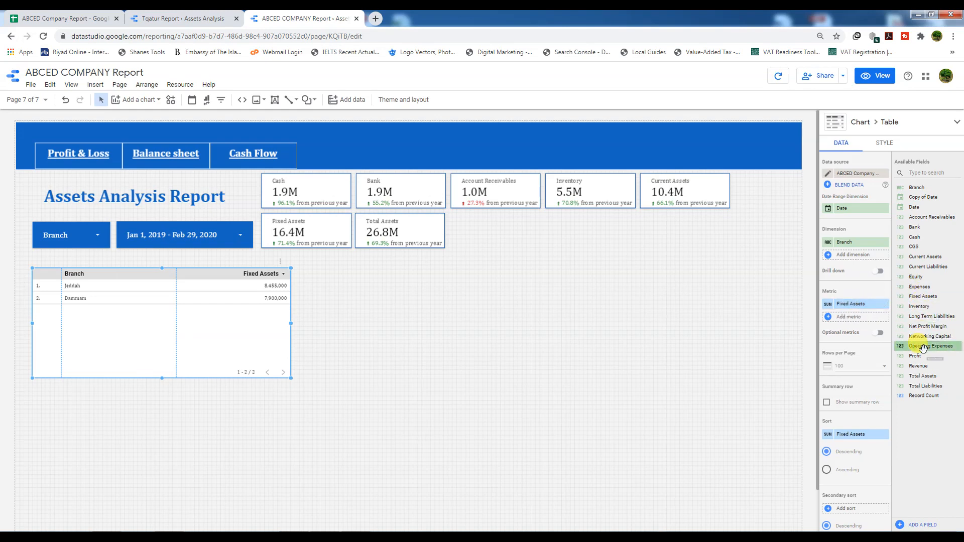
left_click_drag(919, 258, 855, 323)
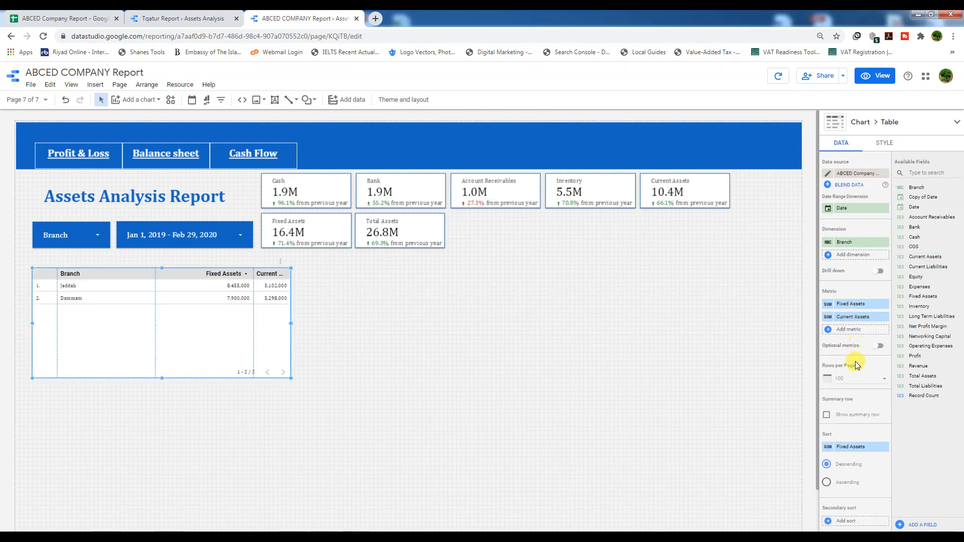
- Show the table's summary row and set its comparison date range to Previous year
scroll(852, 441, "down", 2)
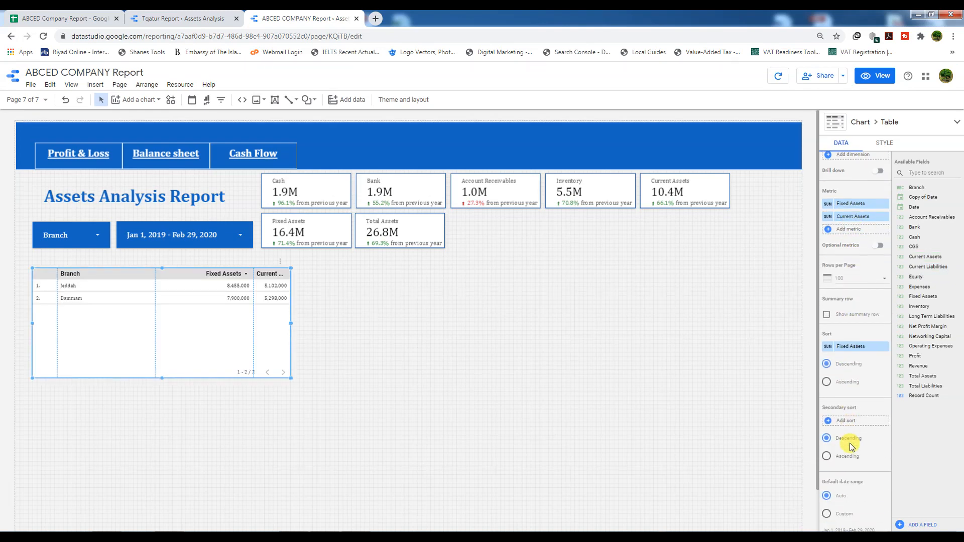
left_click(826, 315)
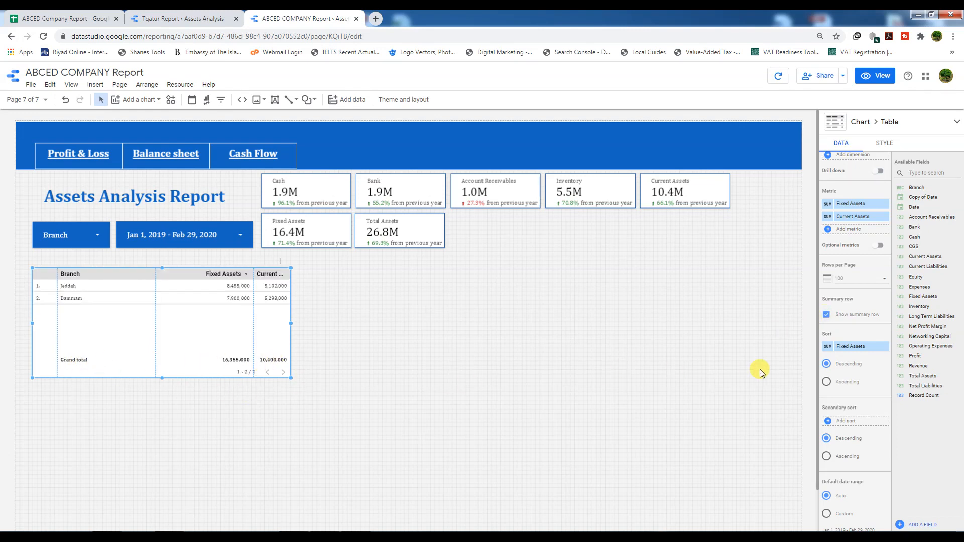
scroll(857, 400, "down", 1)
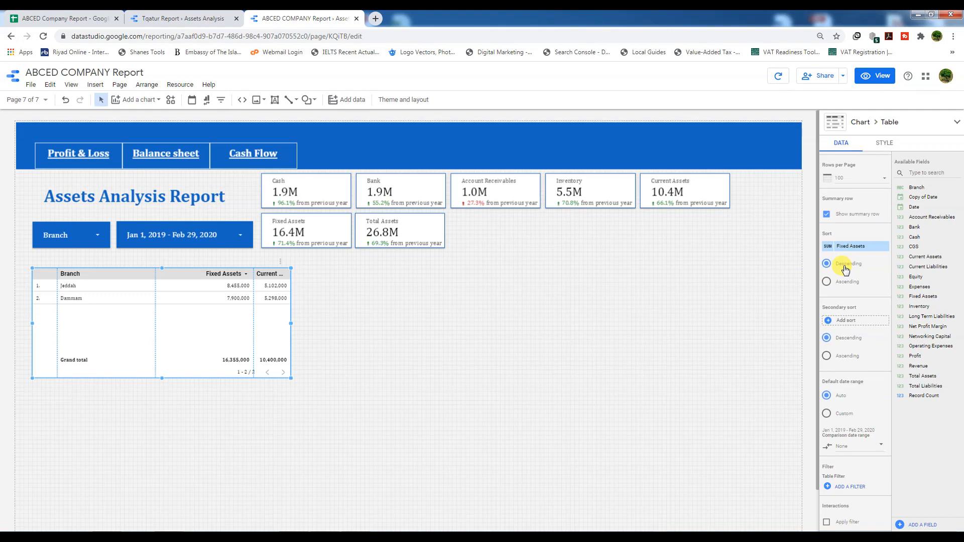
scroll(849, 397, "down", 1)
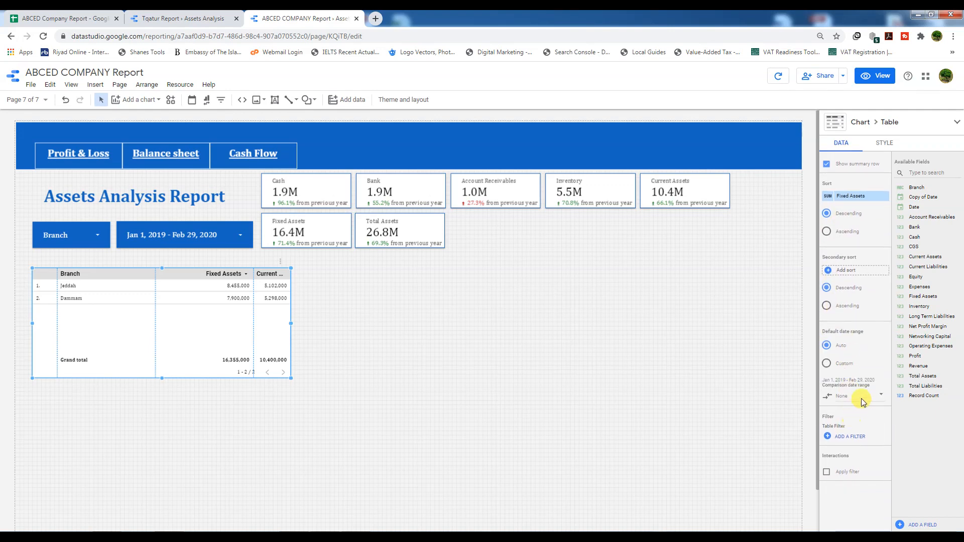
left_click(862, 396)
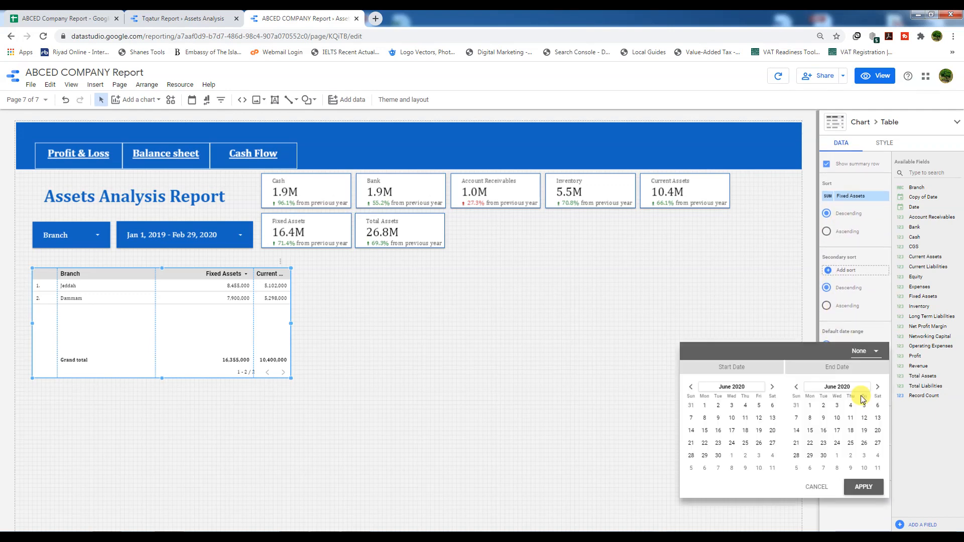
left_click(866, 359)
left_click(865, 329)
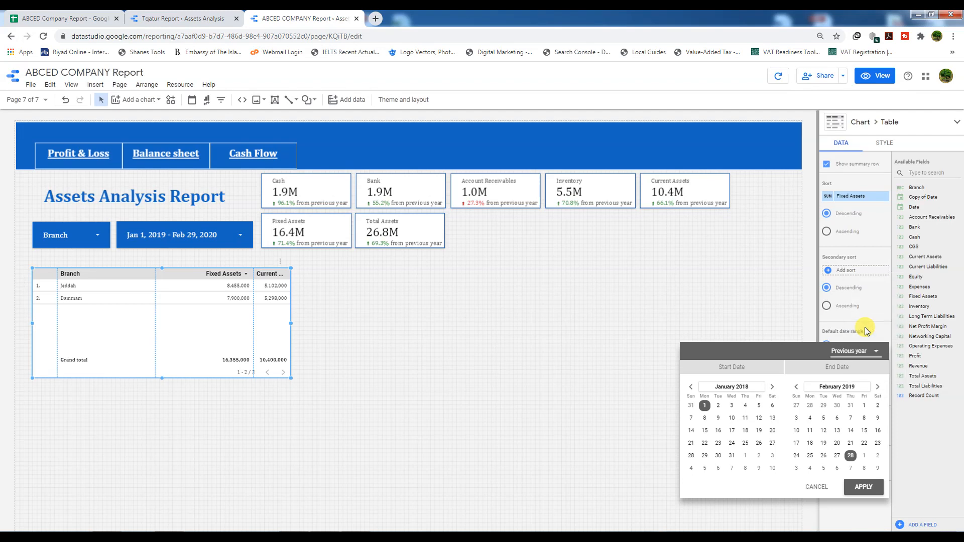
left_click(863, 487)
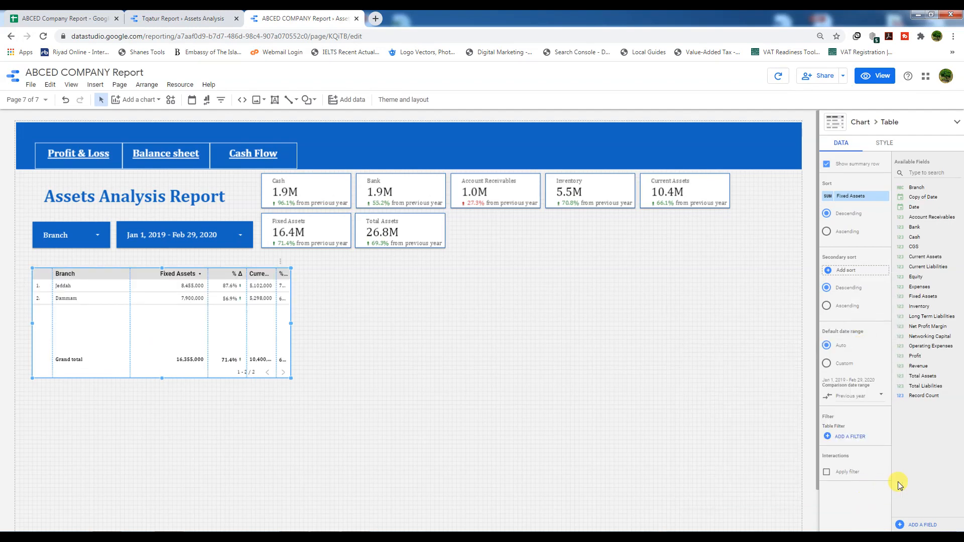
- Reduce the table's height and narrow its Branch column
left_click_drag(162, 377, 161, 346)
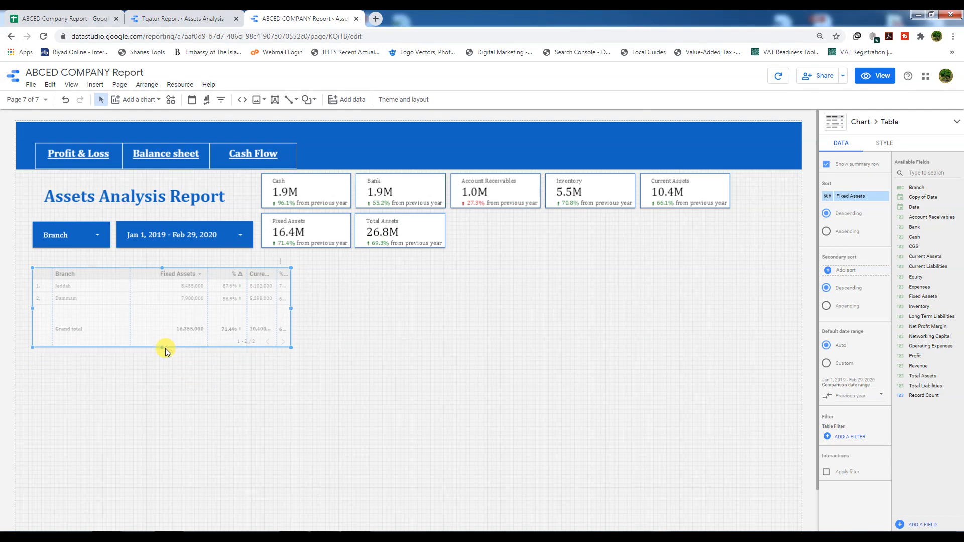
left_click_drag(129, 293, 48, 292)
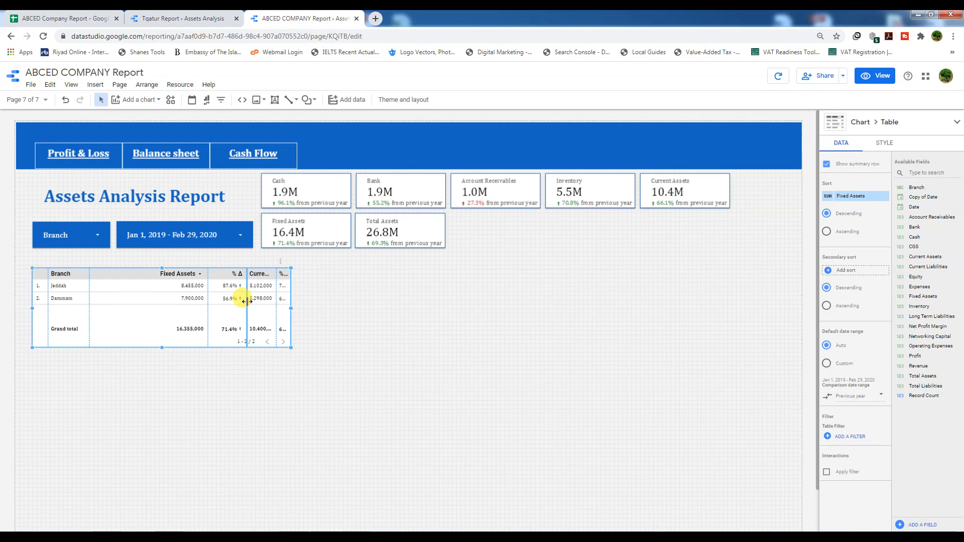
- Wrap the table's header text and format it in white at 18px
left_click(885, 145)
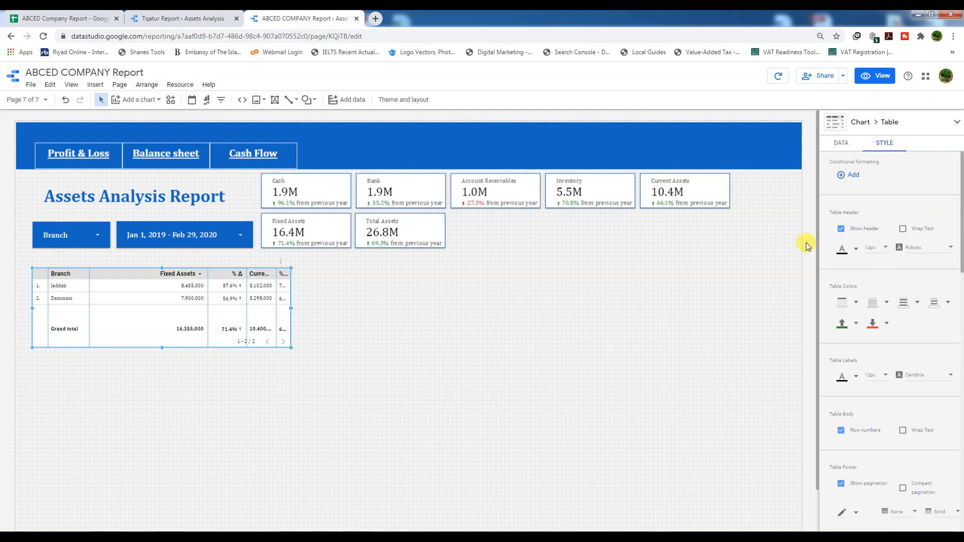
left_click(902, 230)
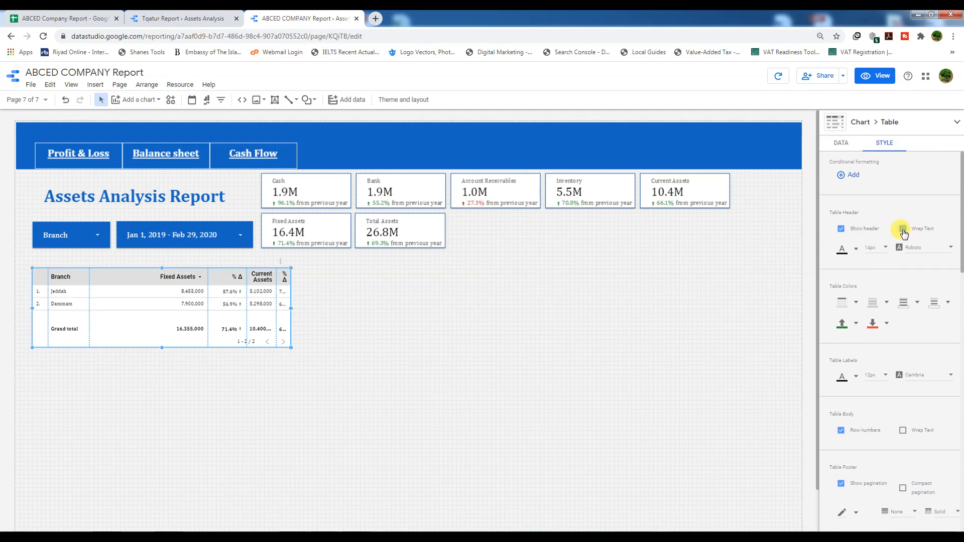
left_click(856, 251)
left_click(940, 285)
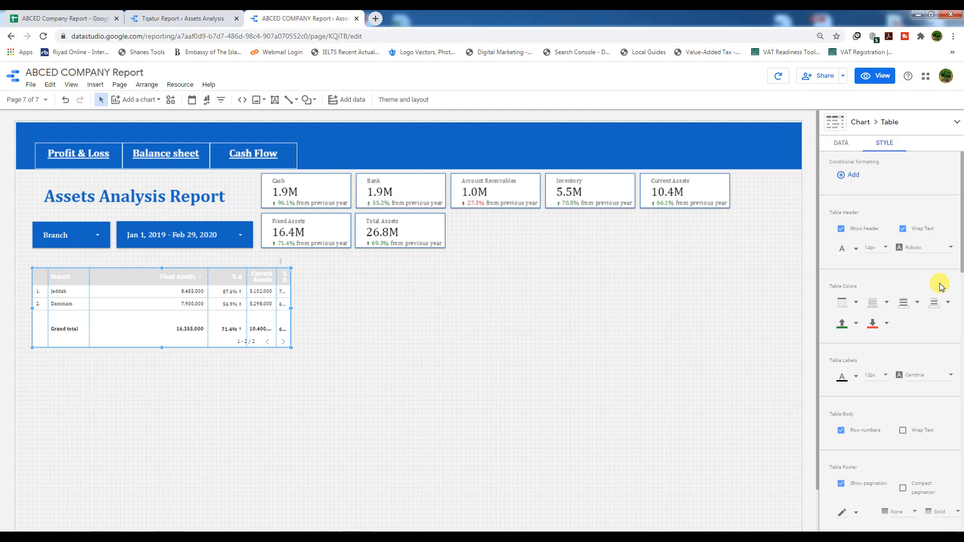
left_click(885, 250)
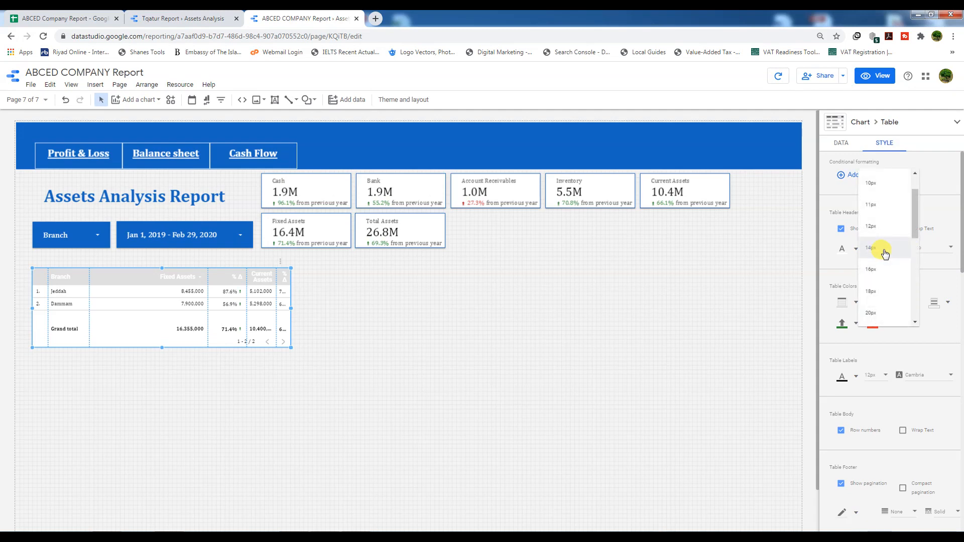
left_click(872, 290)
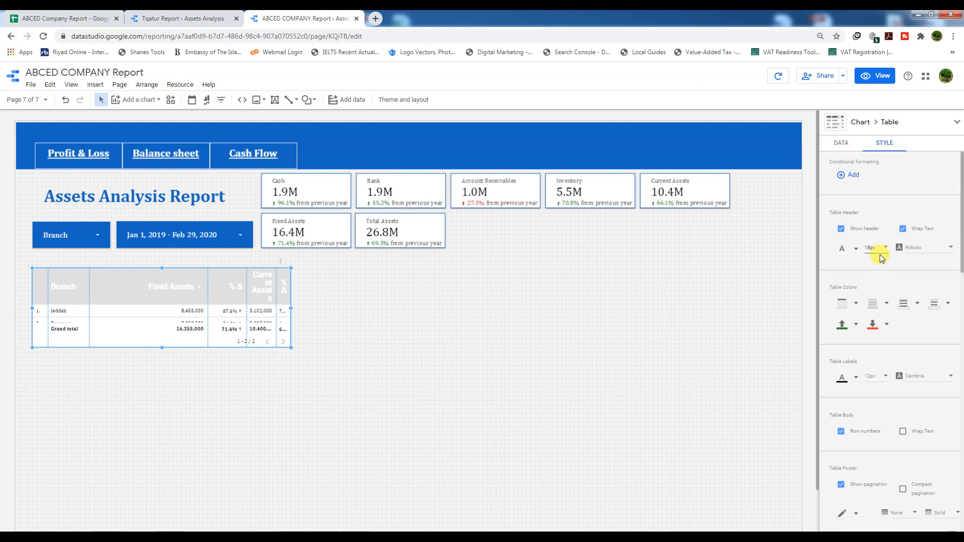
- Fill the table header with dark blue and color the even rows light gray
left_click(855, 304)
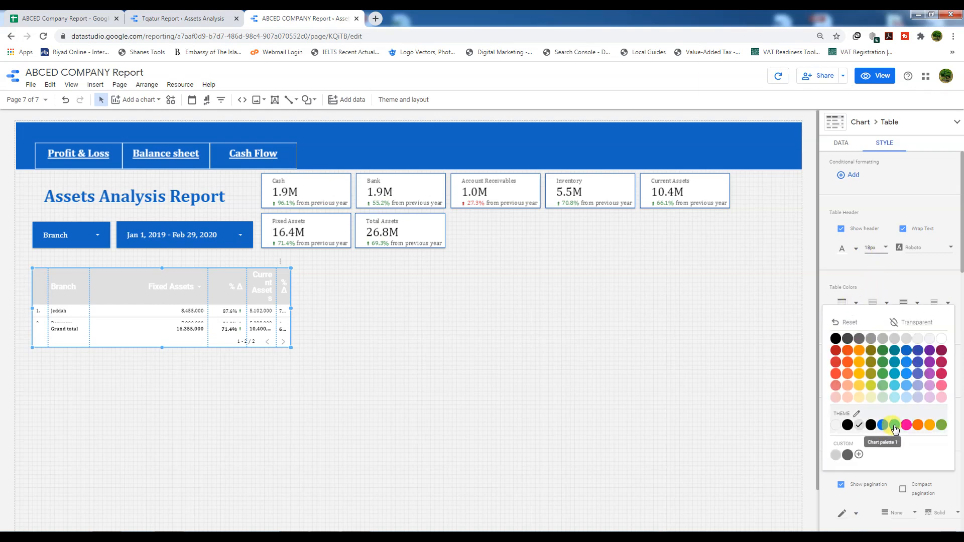
left_click(906, 352)
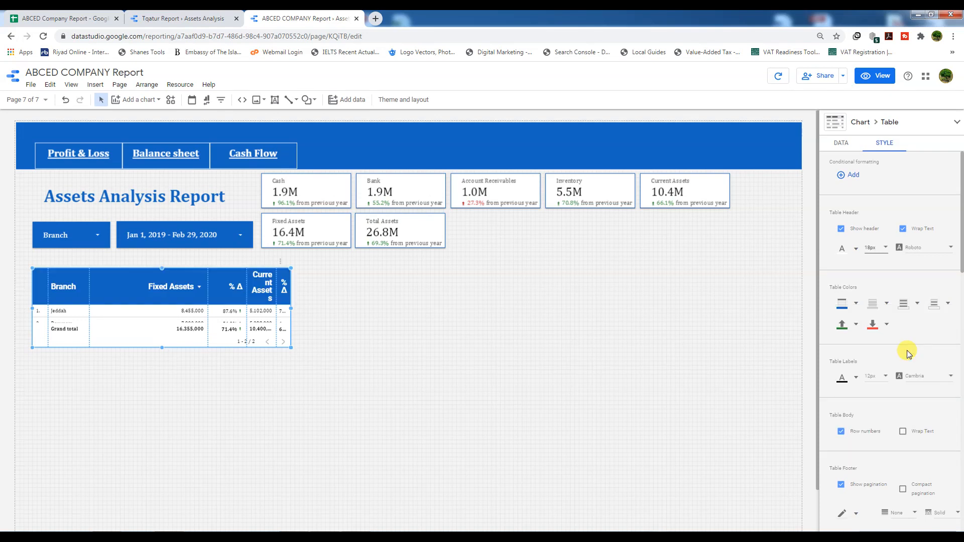
left_click(941, 304)
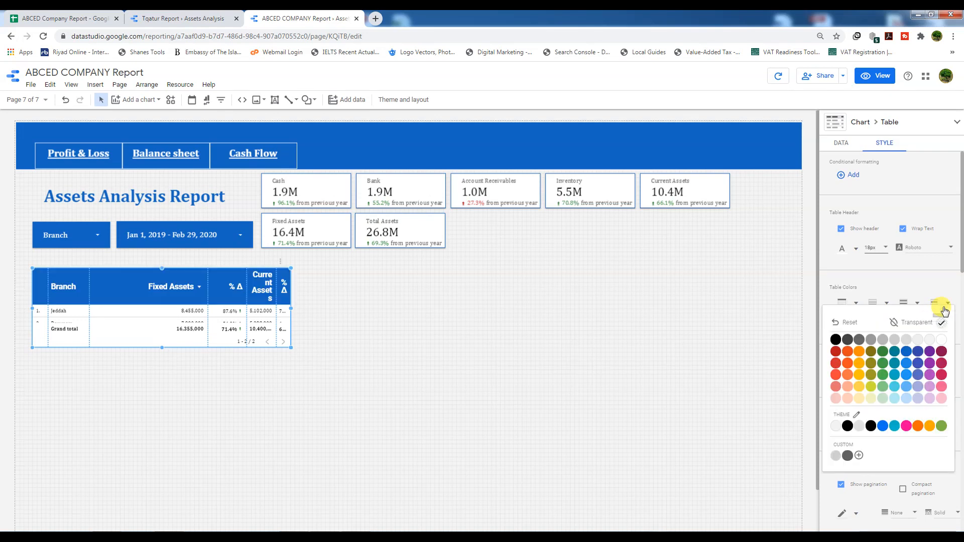
left_click(929, 340)
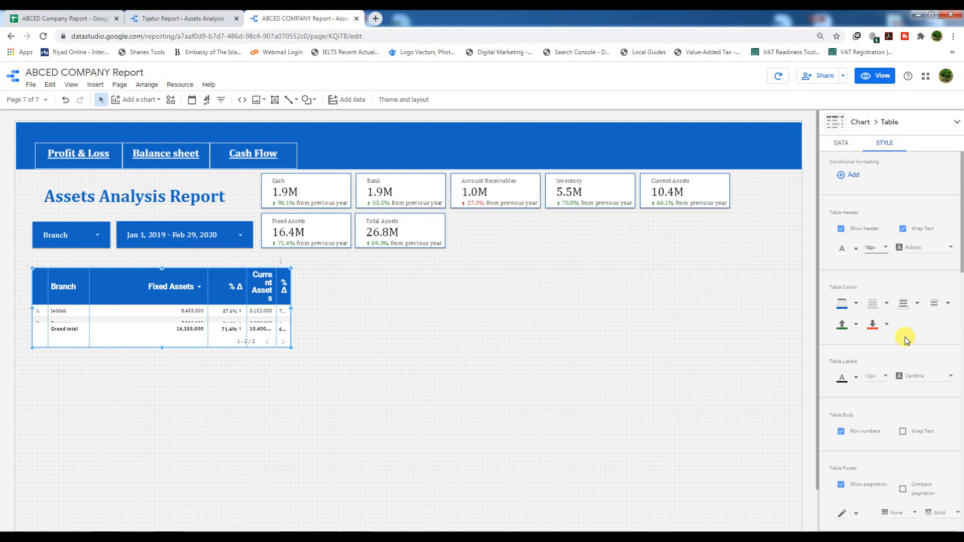
- Set the table labels' font size to 16px and turn off the table's pagination
scroll(868, 404, "down", 2)
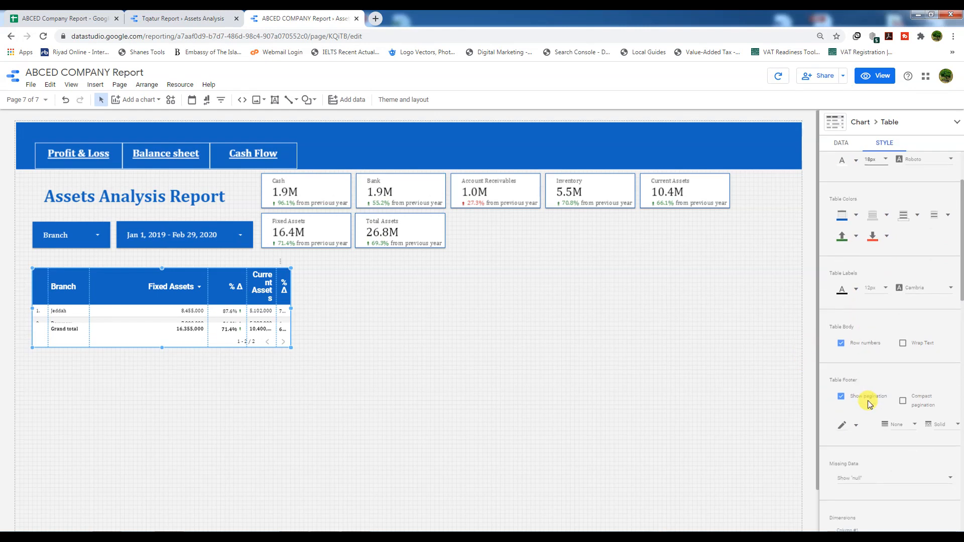
left_click(856, 277)
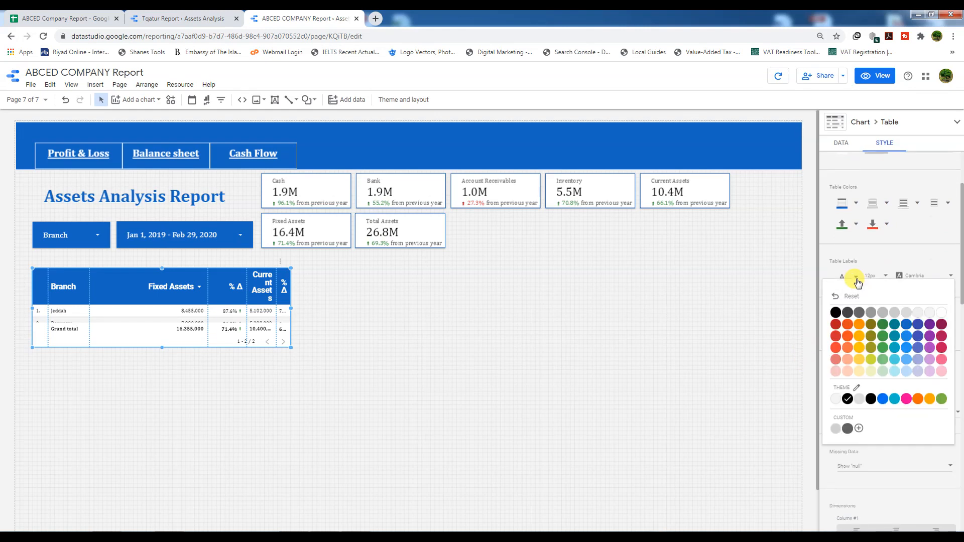
left_click(898, 260)
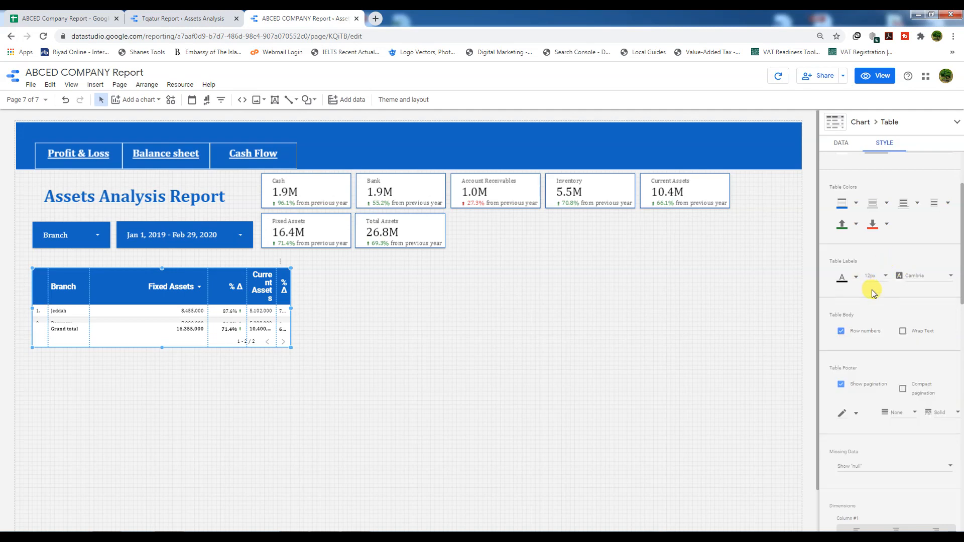
left_click(885, 278)
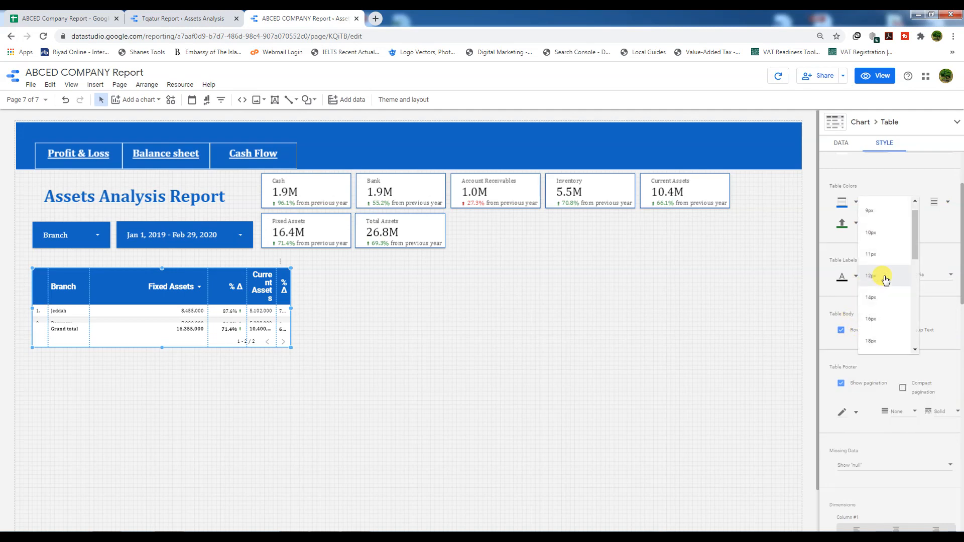
left_click(871, 318)
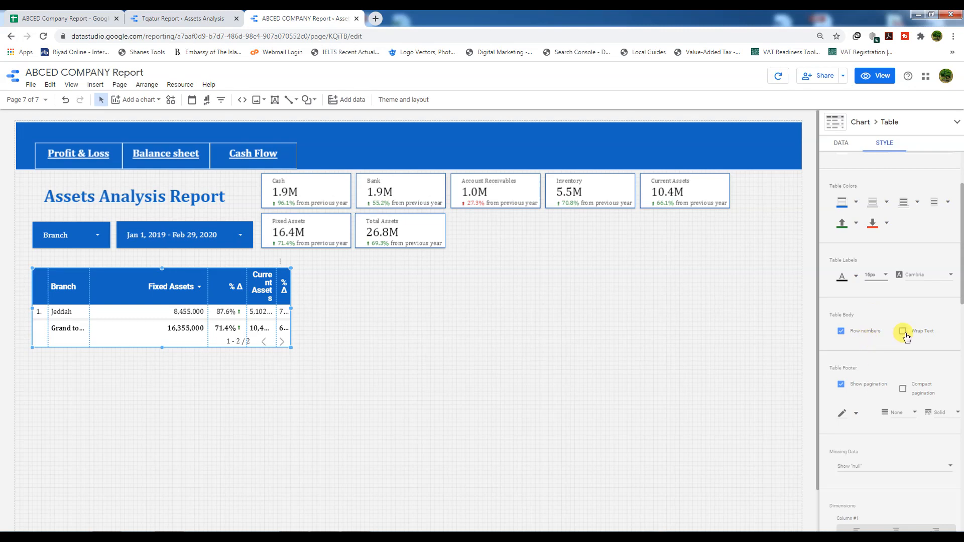
scroll(852, 322, "down", 2)
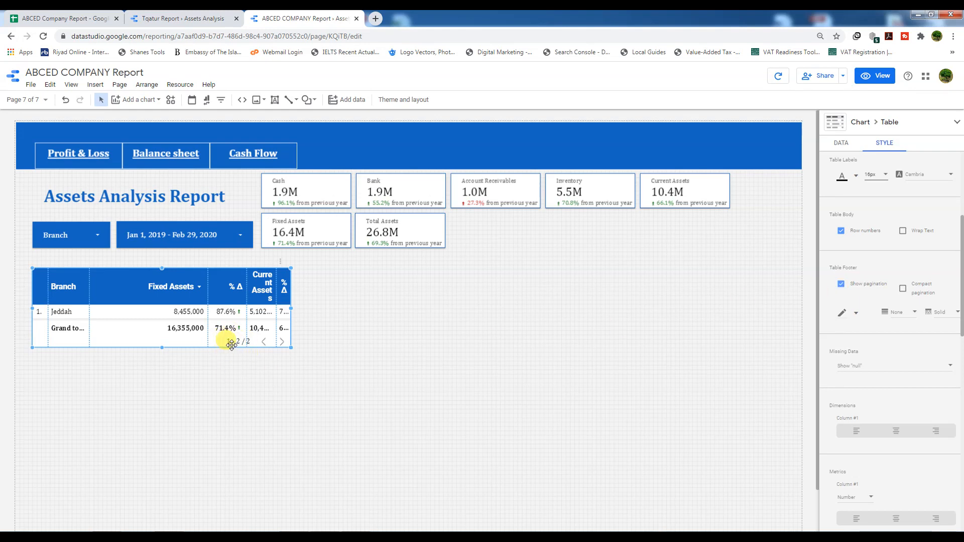
left_click(841, 285)
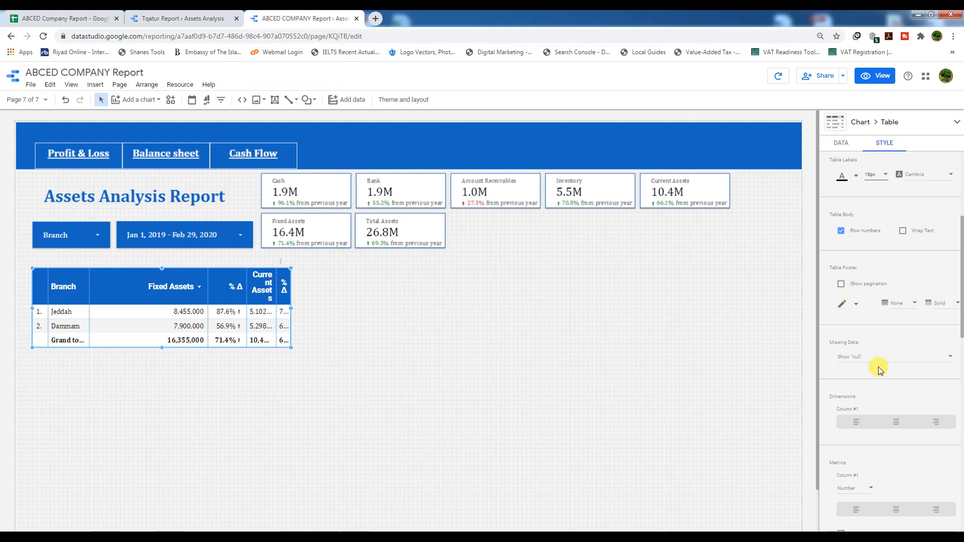
scroll(878, 385, "down", 3)
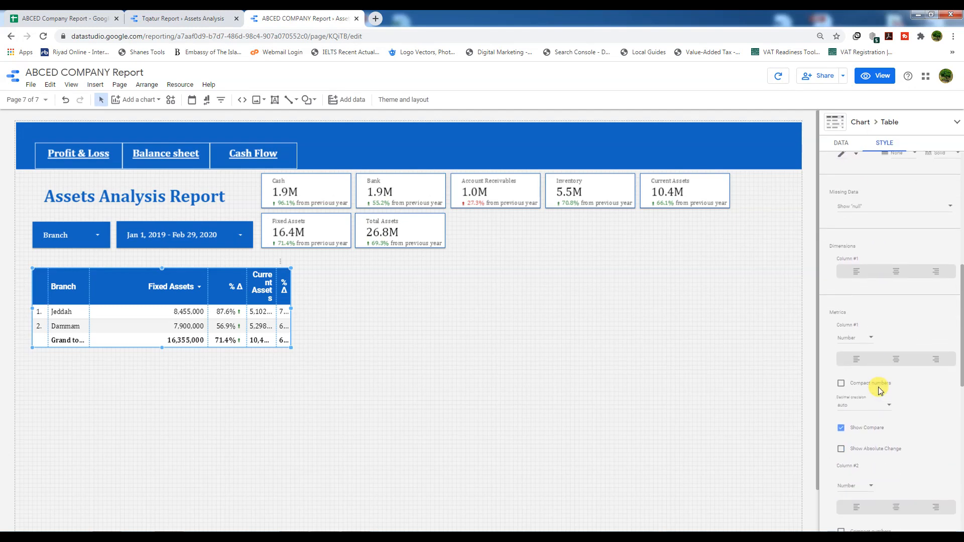
- Compact the Fixed Assets column's numbers and display the column as bars with a target and an axis
scroll(879, 391, "down", 1)
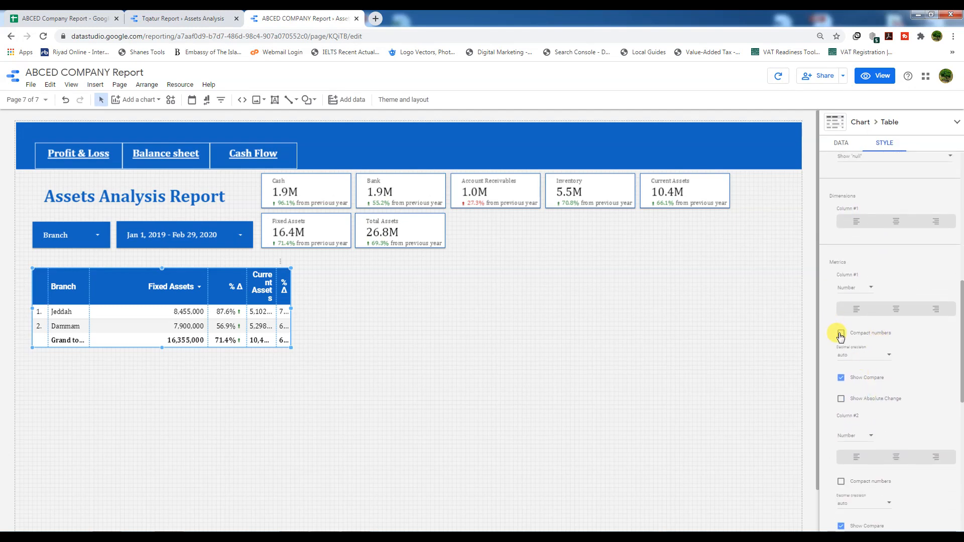
left_click(841, 334)
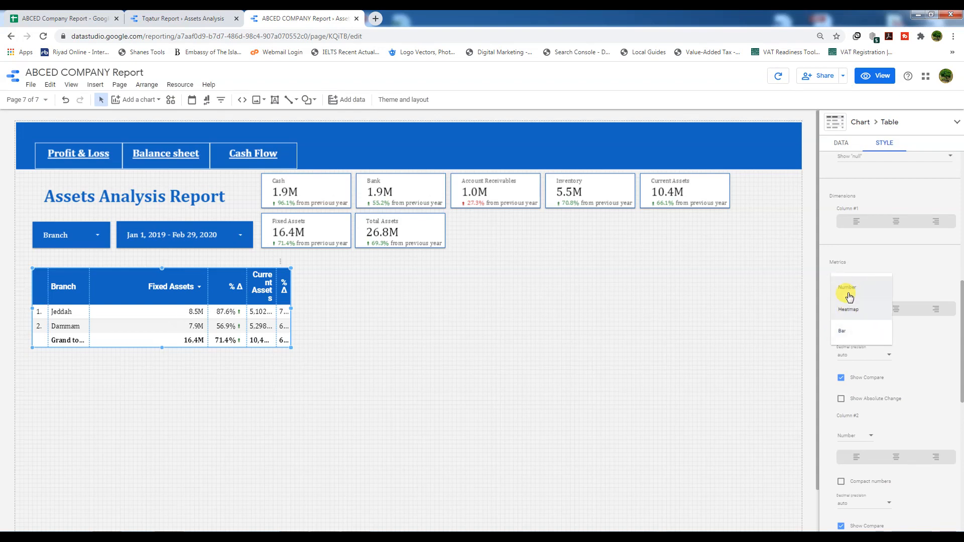
left_click(842, 332)
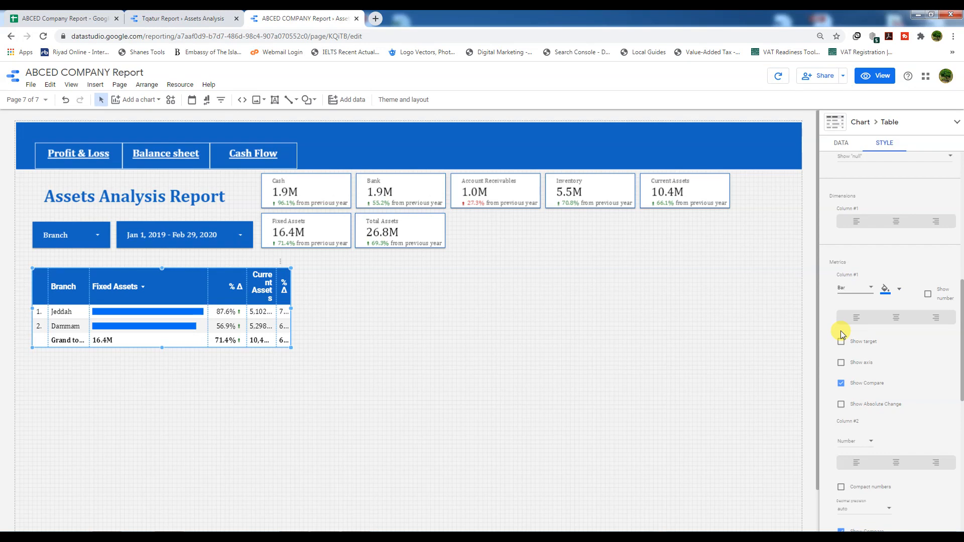
scroll(862, 393, "down", 1)
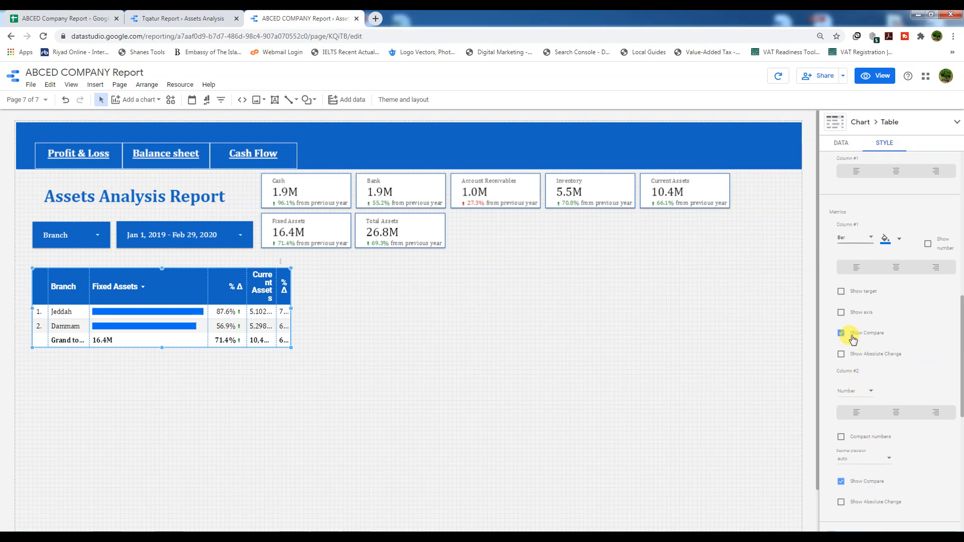
left_click(841, 292)
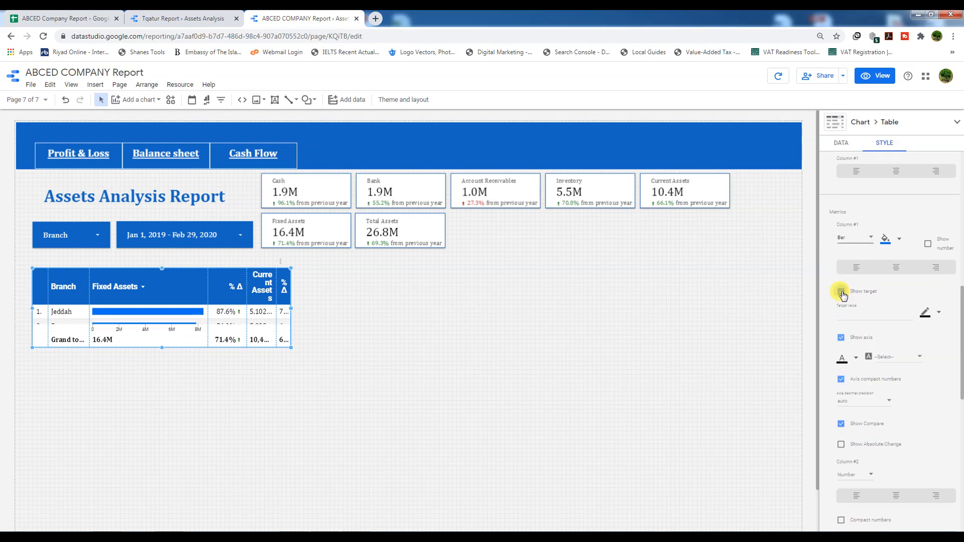
scroll(855, 397, "down", 2)
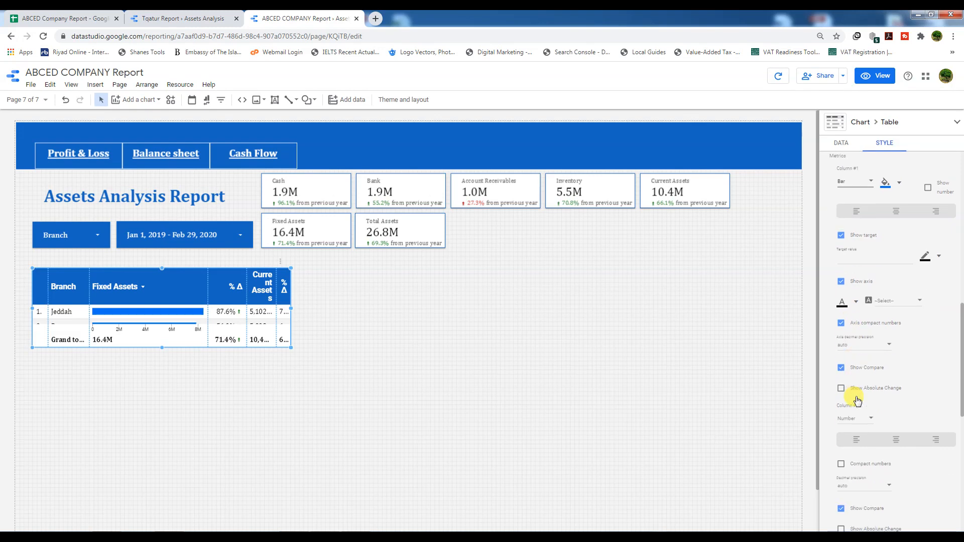
- Display the Current Assets column as bars with compact numbers, and show numbers beside the Fixed Assets bars
scroll(847, 363, "down", 1)
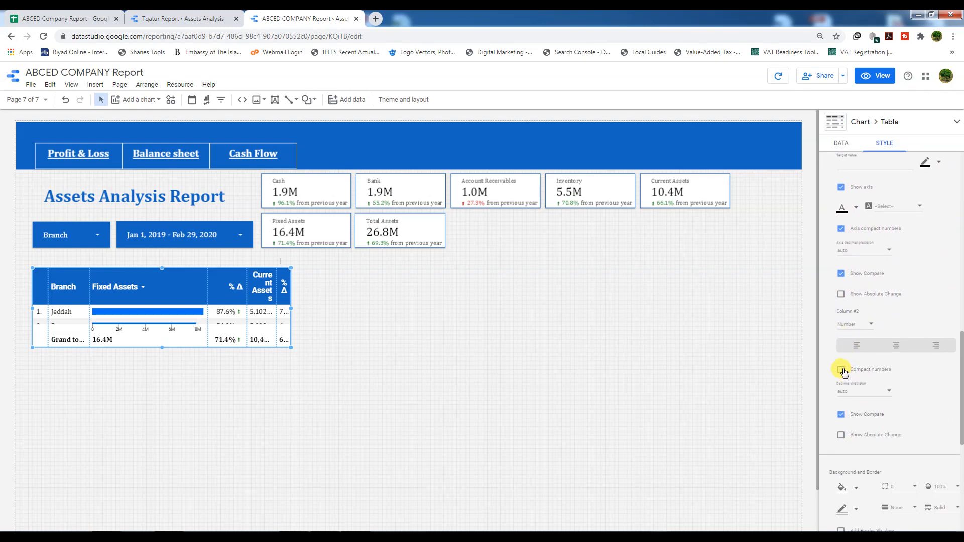
left_click(860, 332)
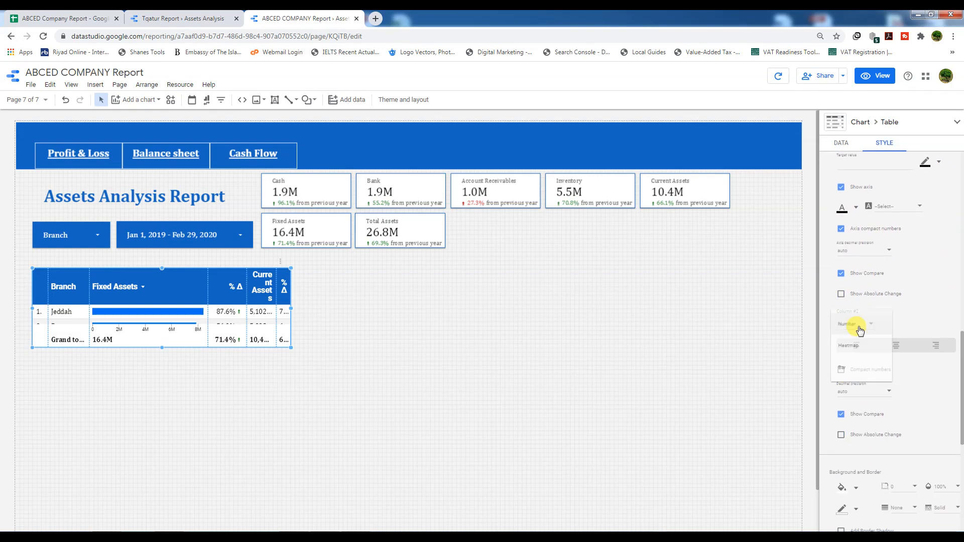
left_click(843, 369)
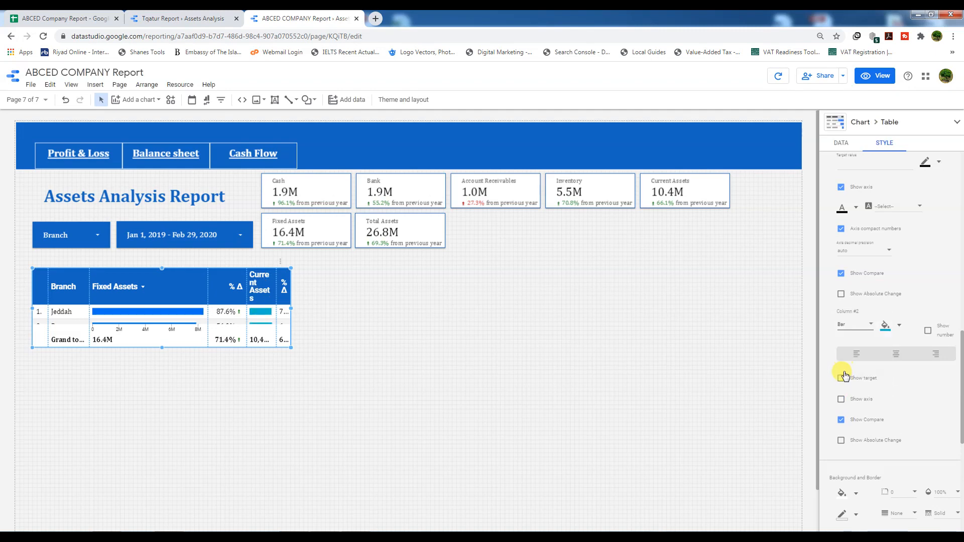
left_click(927, 331)
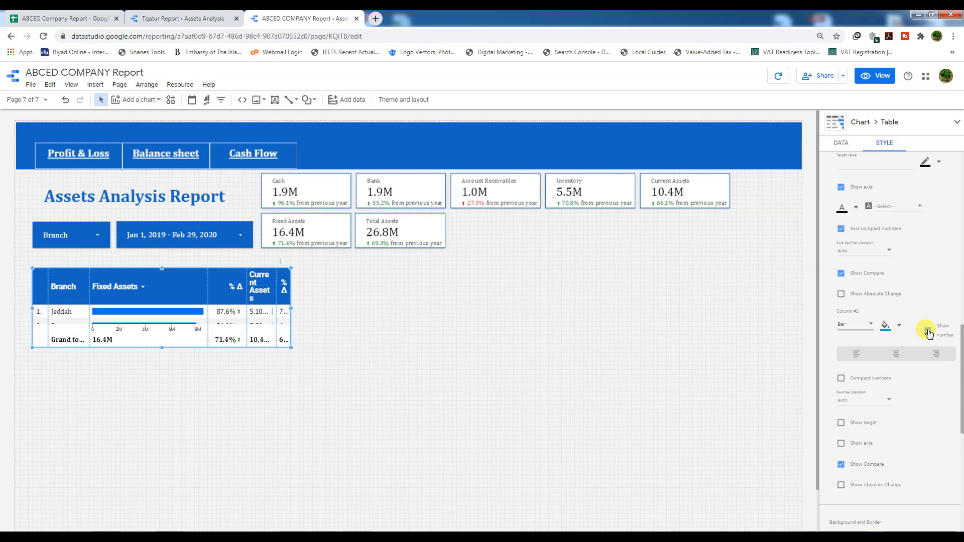
scroll(918, 322, "up", 3)
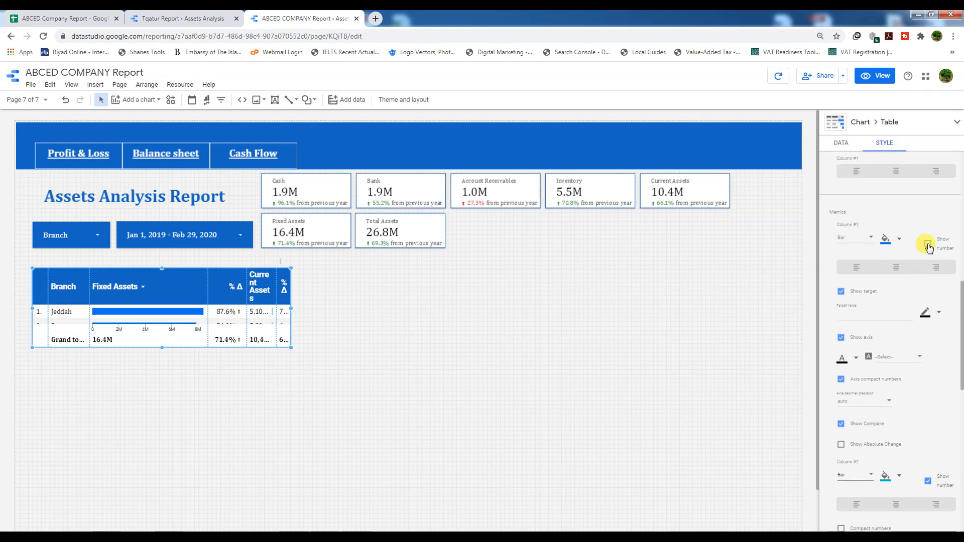
left_click(927, 245)
scroll(871, 422, "down", 4)
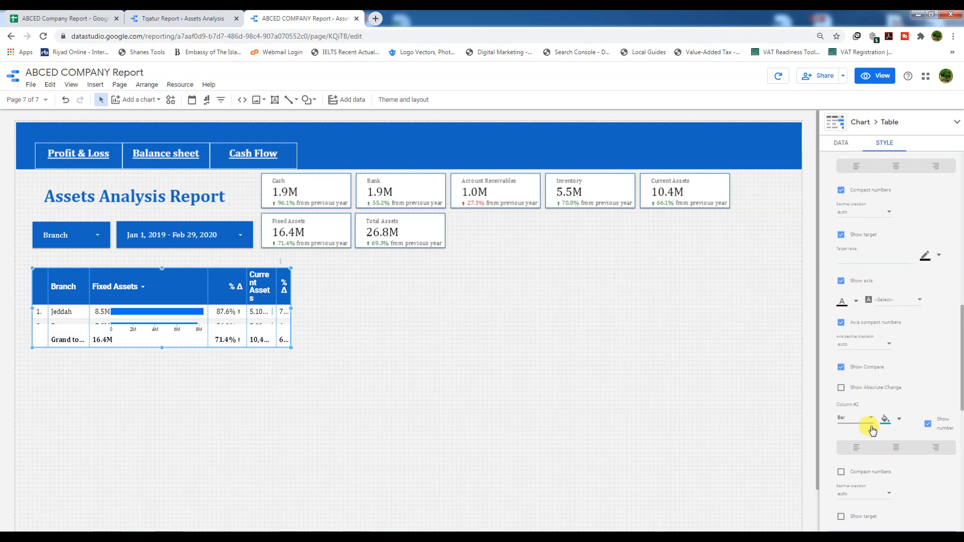
scroll(873, 423, "down", 1)
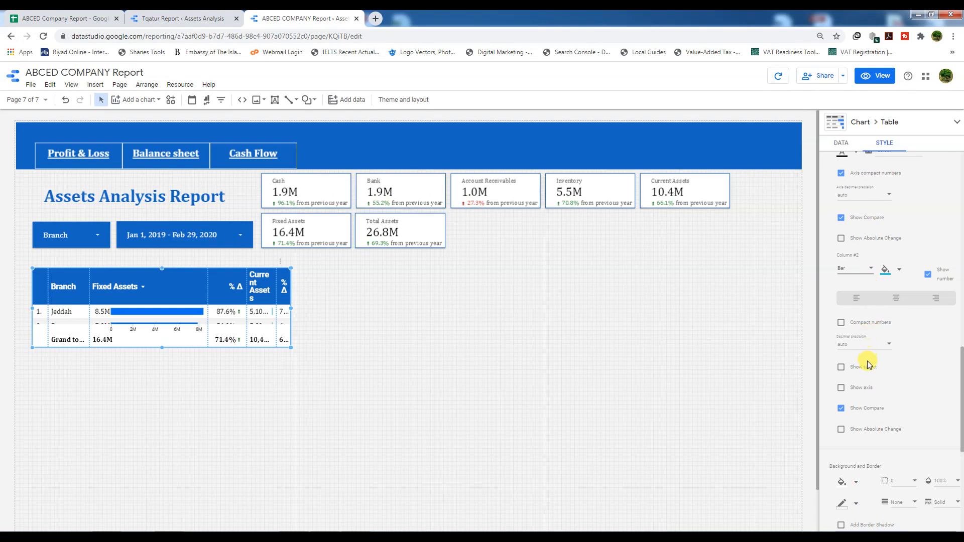
scroll(863, 364, "down", 1)
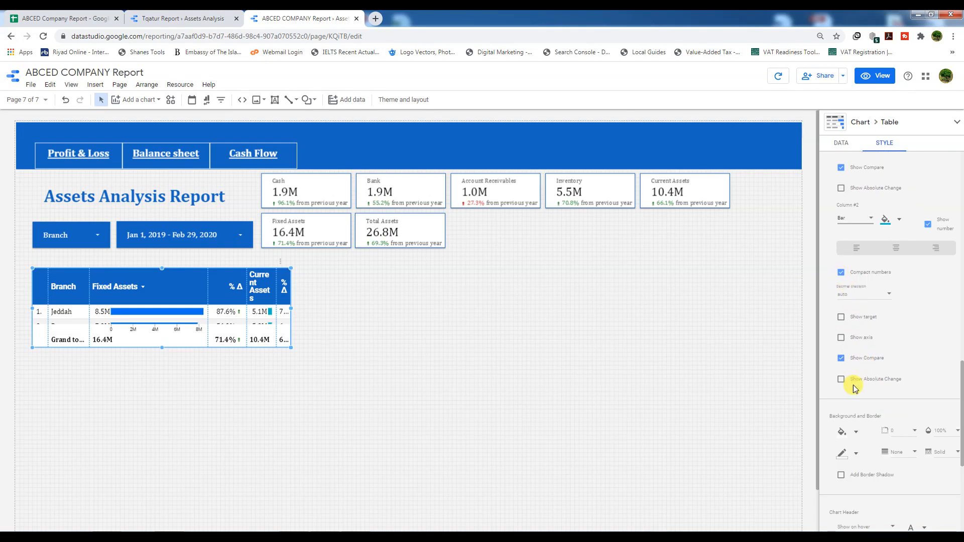
- Set the table's background to white and add a border shadow
scroll(854, 384, "down", 3)
left_click(854, 281)
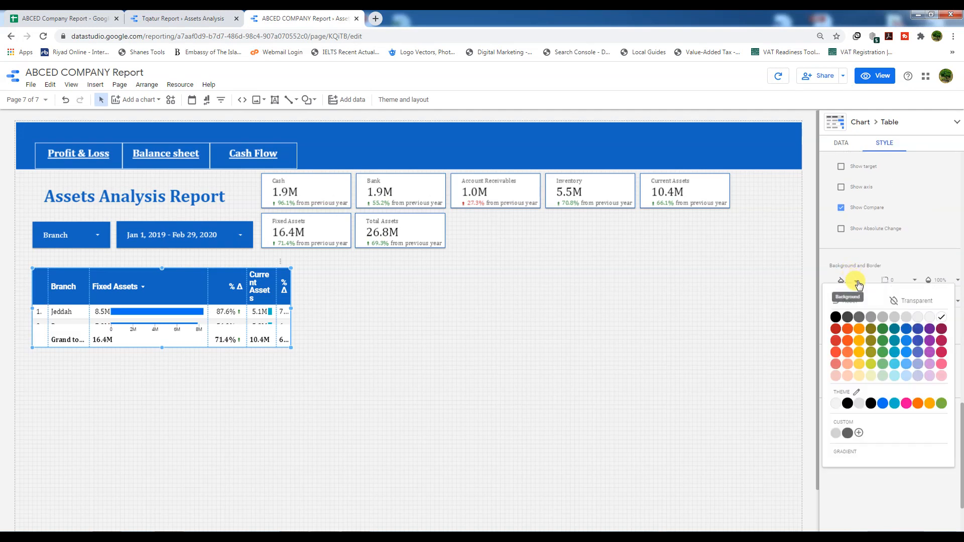
left_click(941, 320)
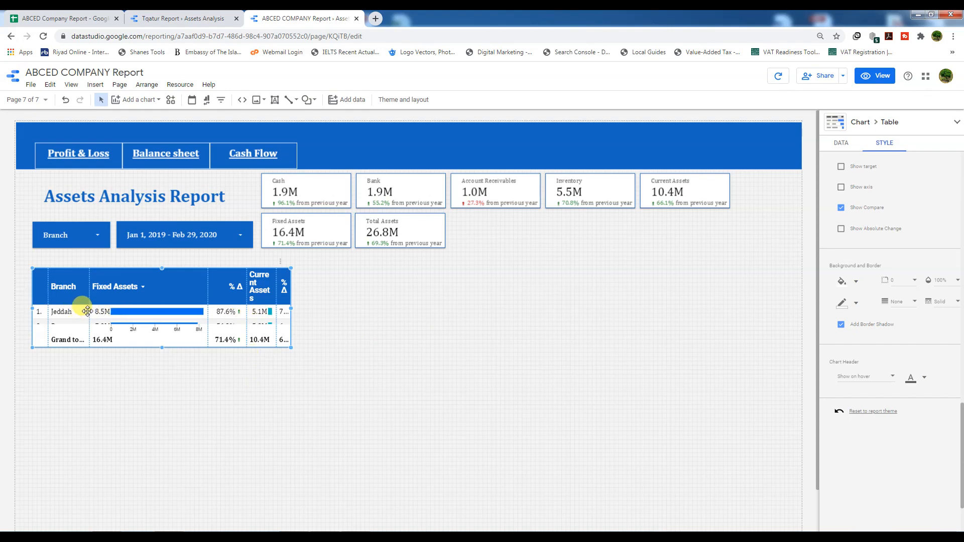
- Widen the Branch column, increase the table's height and adjust the widths of the metric columns
left_click_drag(89, 310, 119, 310)
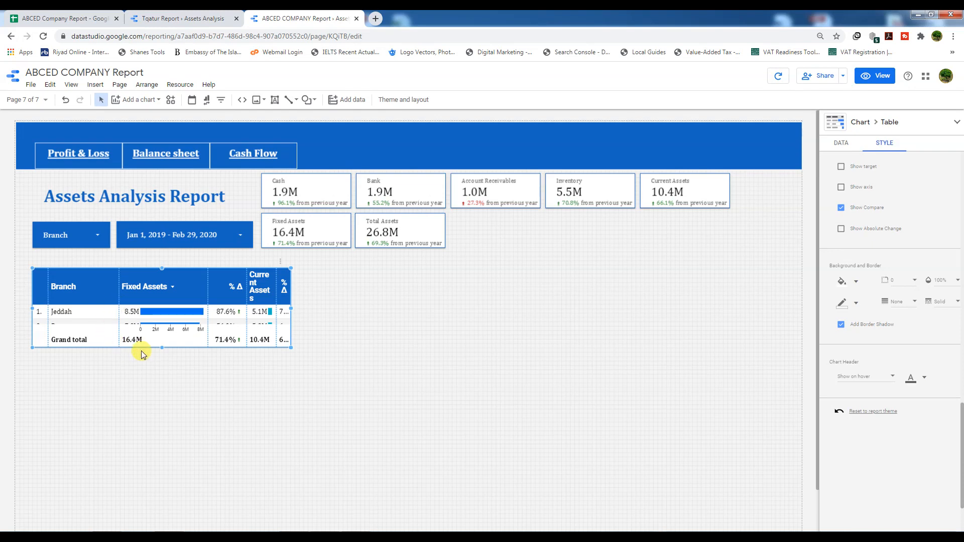
left_click_drag(159, 346, 159, 366)
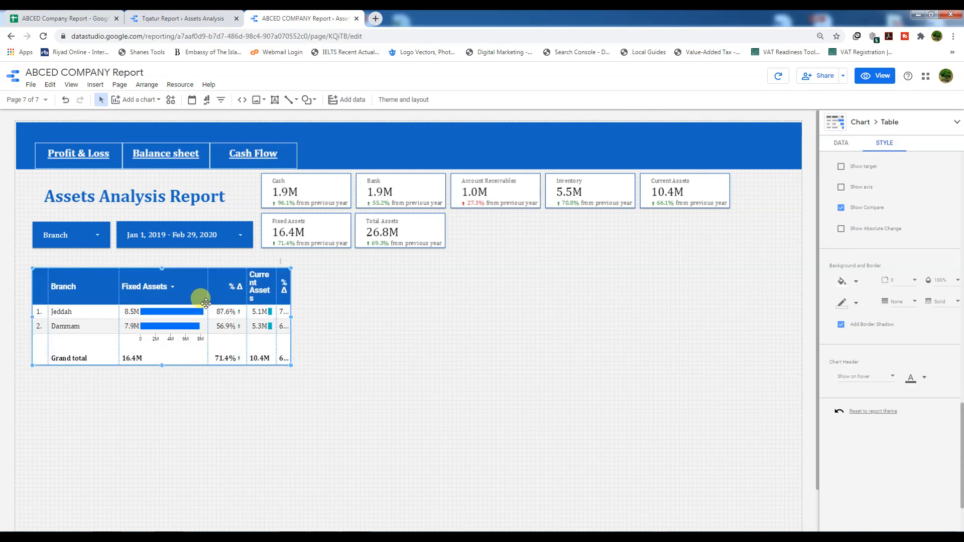
mouse_move(207, 301)
left_mouse_down()
mouse_move(180, 305)
mouse_move(232, 308)
mouse_move(215, 307)
left_mouse_up()
left_click_drag(277, 311, 261, 315)
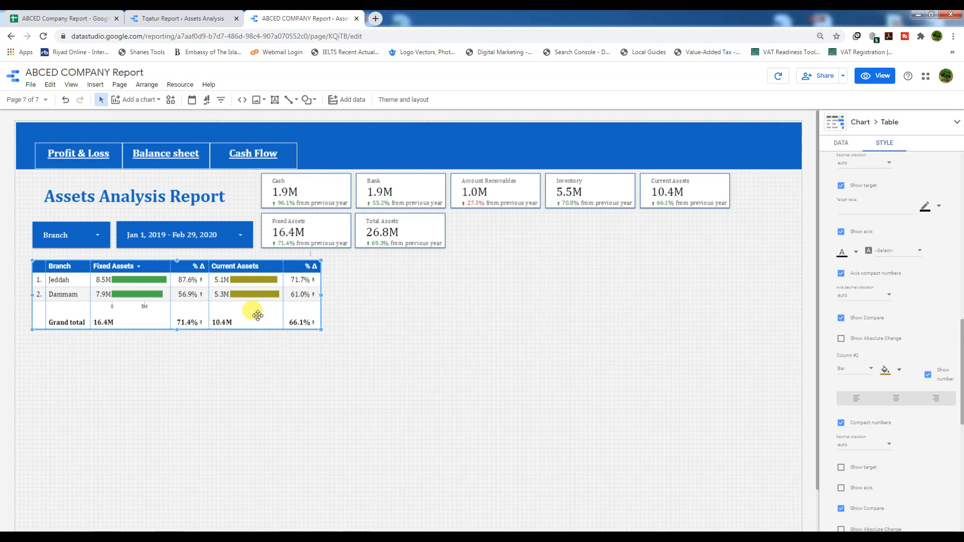
- Duplicate the branch table and place the copy directly to the right of the original
key("ctrl+d")
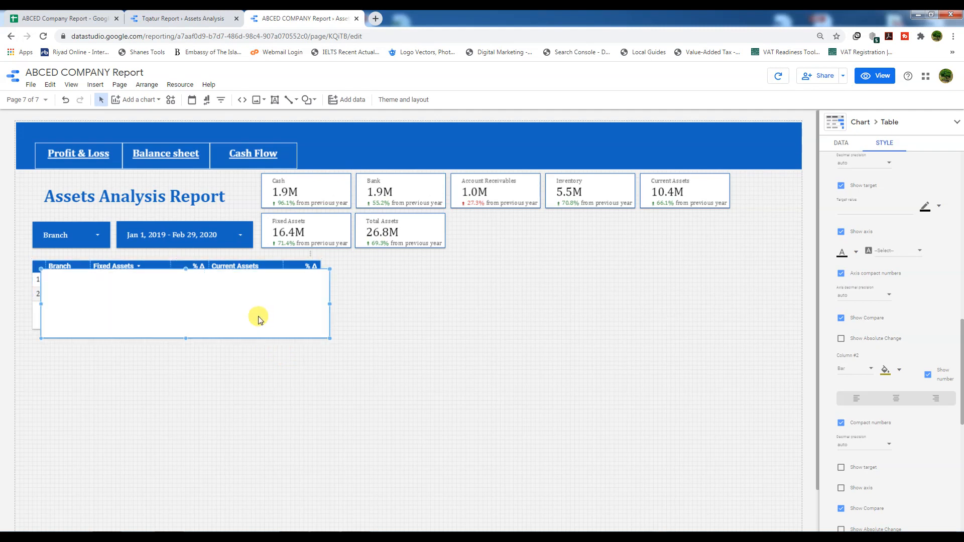
left_click_drag(271, 294, 556, 286)
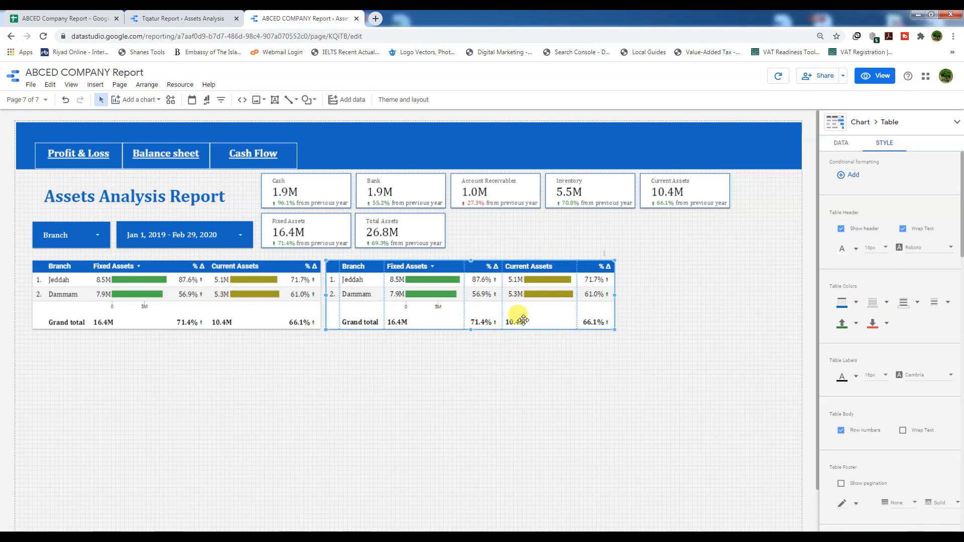
- Replace the copied table's Fixed Assets and Current Assets metrics with Cash, Bank, Account Receivables and Inventory
left_click(840, 143)
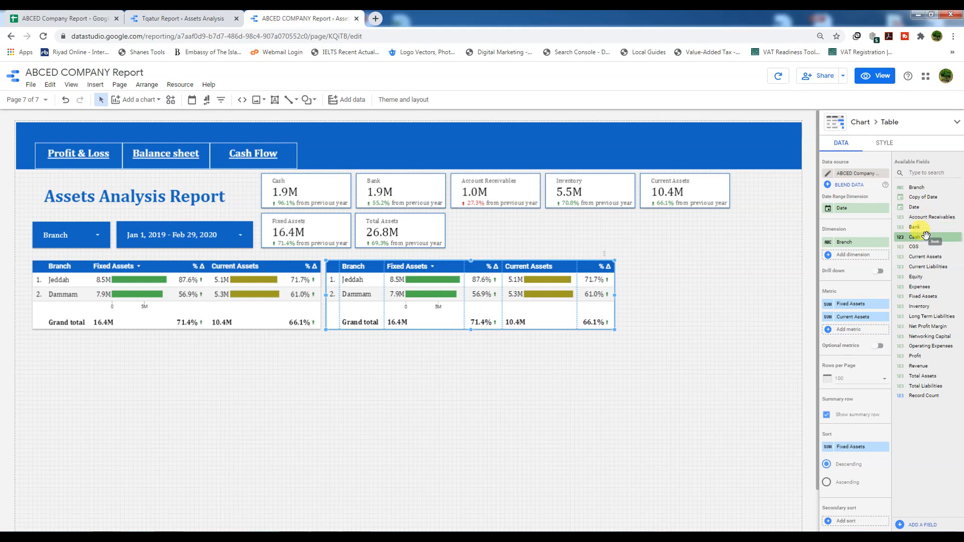
left_click_drag(933, 238, 852, 332)
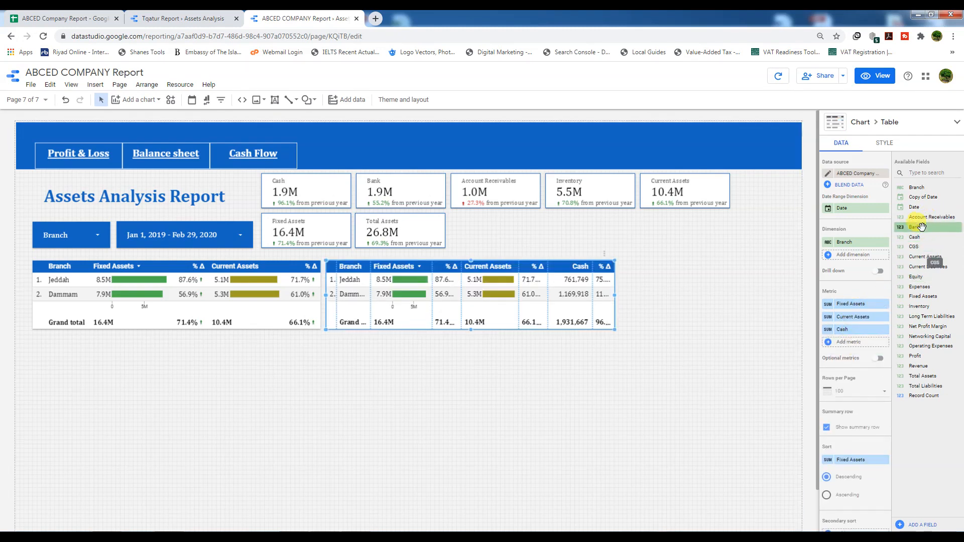
left_click_drag(915, 229, 856, 342)
left_click_drag(930, 217, 861, 360)
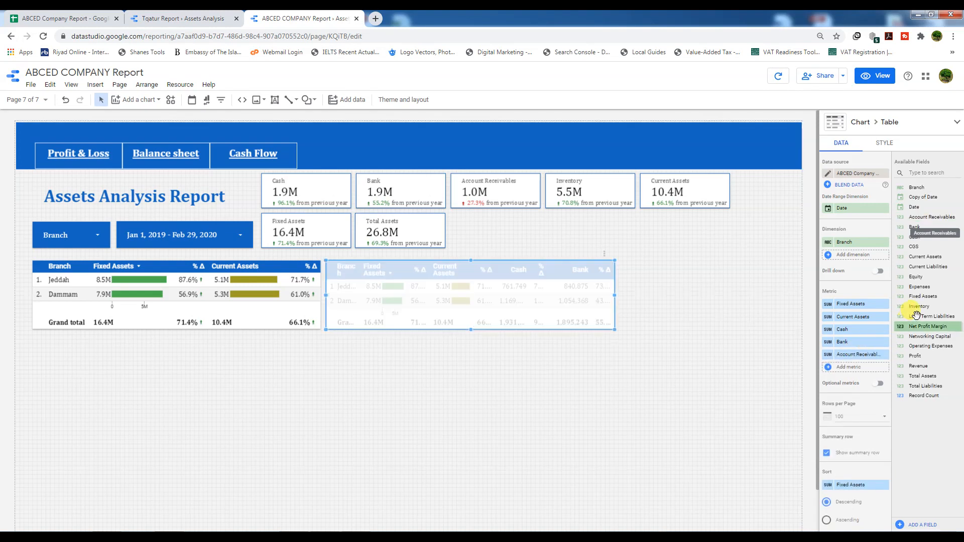
left_click_drag(916, 307, 855, 369)
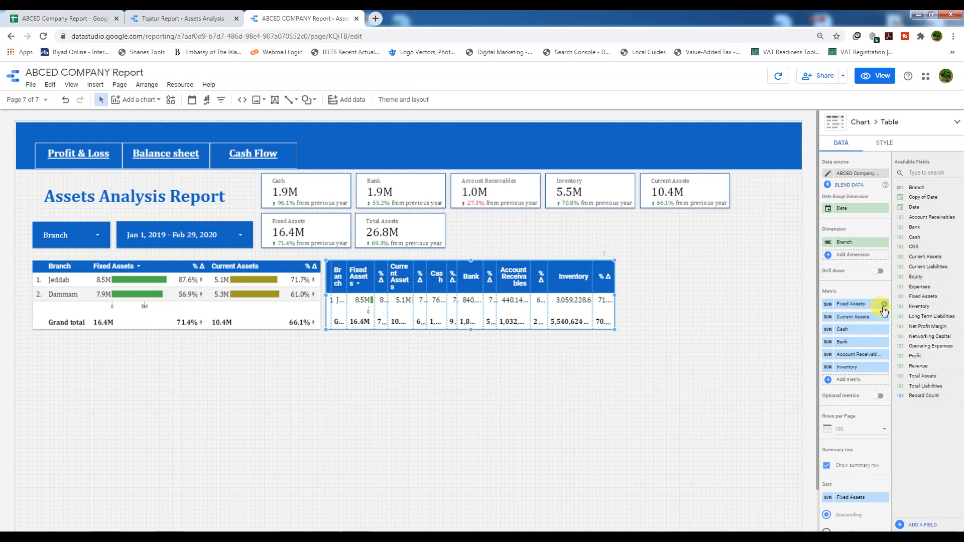
left_click(884, 305)
left_click(882, 305)
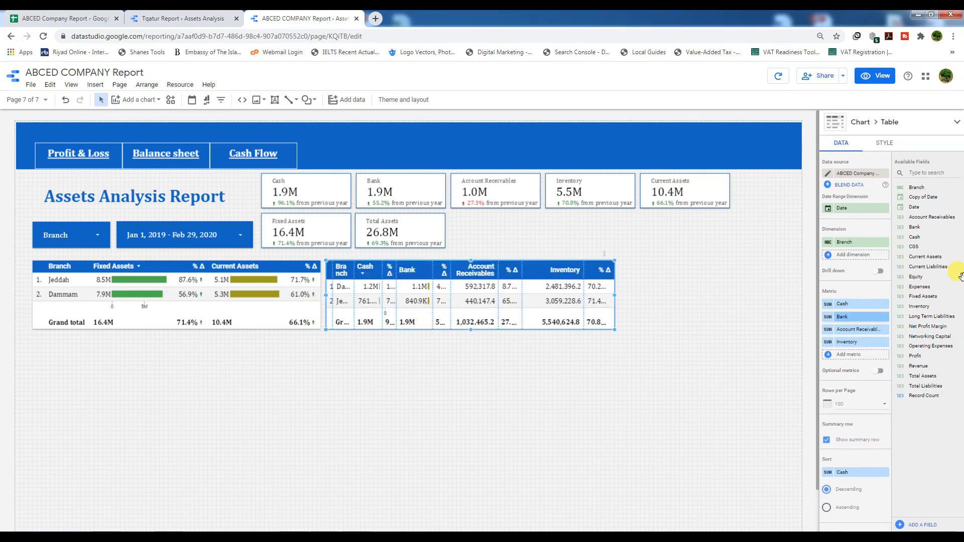
- Change the copied table's Cash and Bank columns from bars to plain numbers
left_click(885, 143)
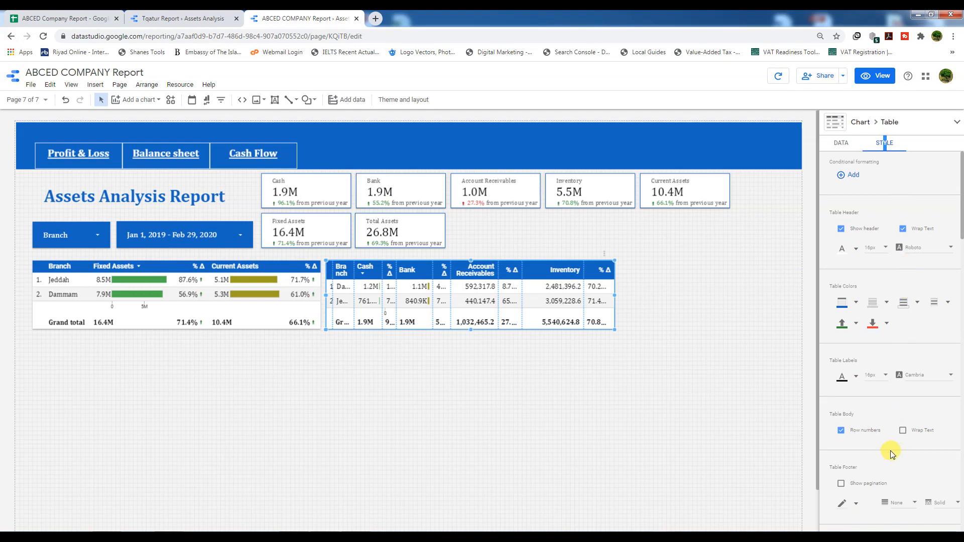
left_click(360, 269)
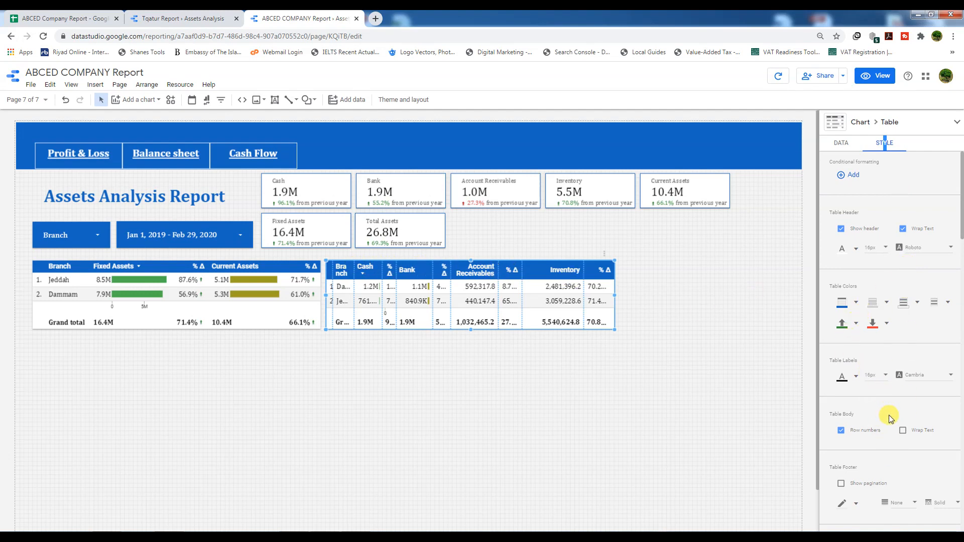
scroll(886, 414, "down", 7)
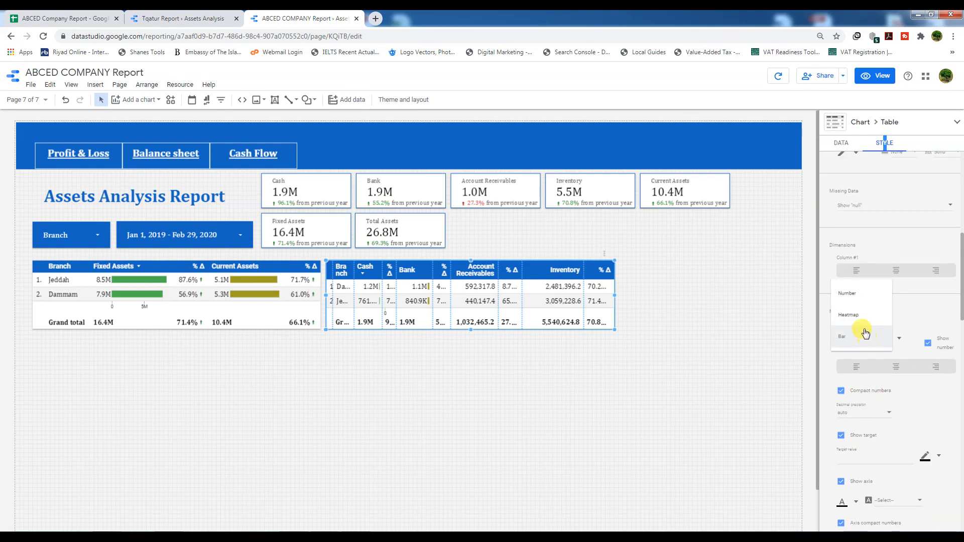
left_click(847, 292)
scroll(866, 361, "down", 2)
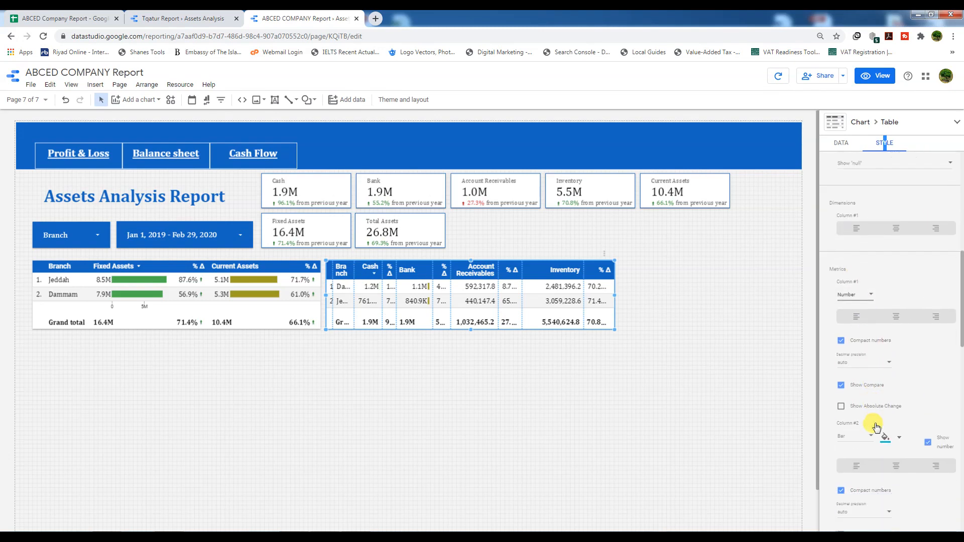
left_click(870, 381)
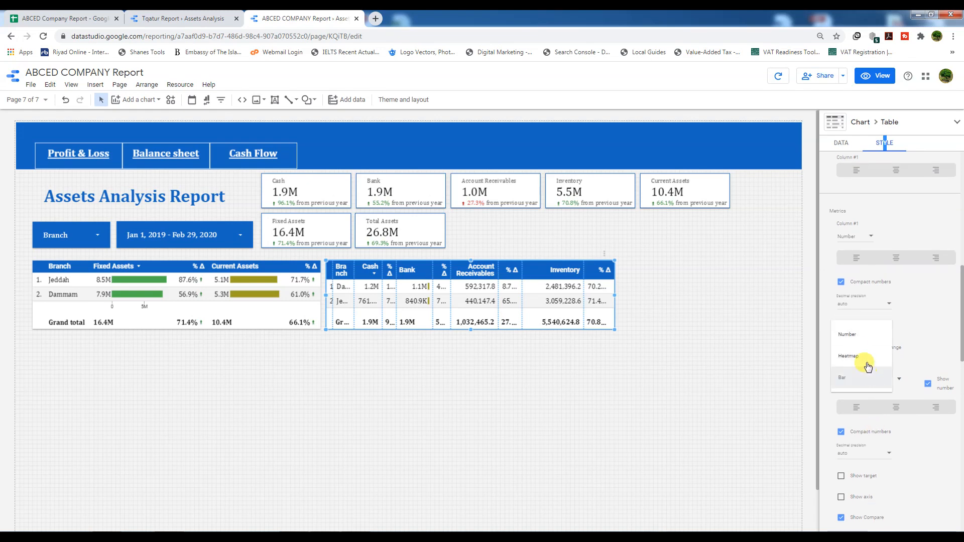
left_click(845, 337)
- Turn on compact numbers for the copied table's Account Receivables and Inventory columns
scroll(883, 444, "down", 5)
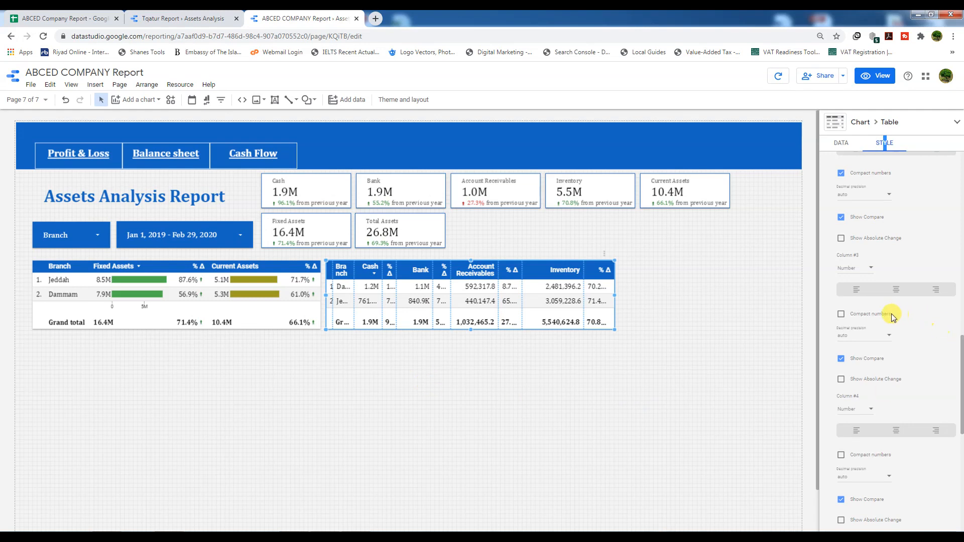
scroll(864, 465, "down", 2)
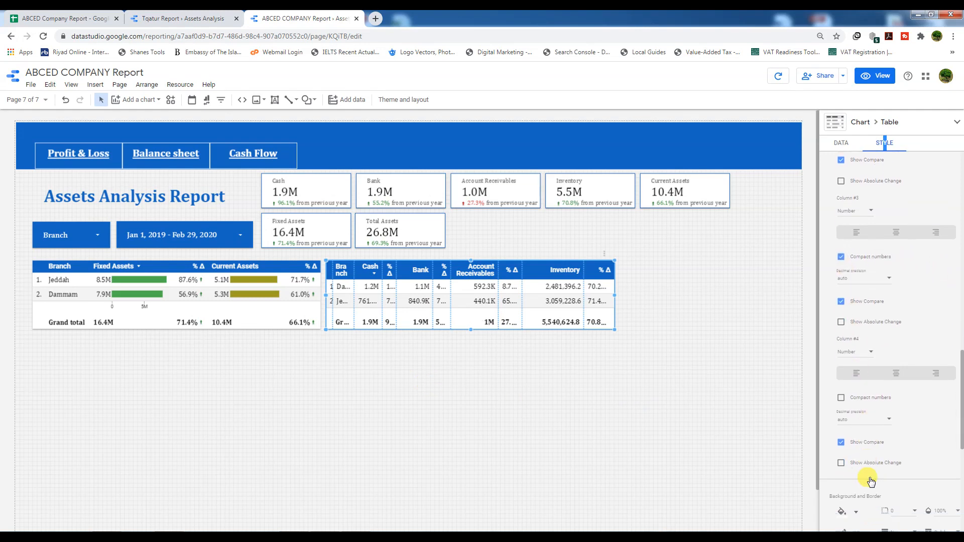
left_click(842, 355)
scroll(861, 458, "down", 3)
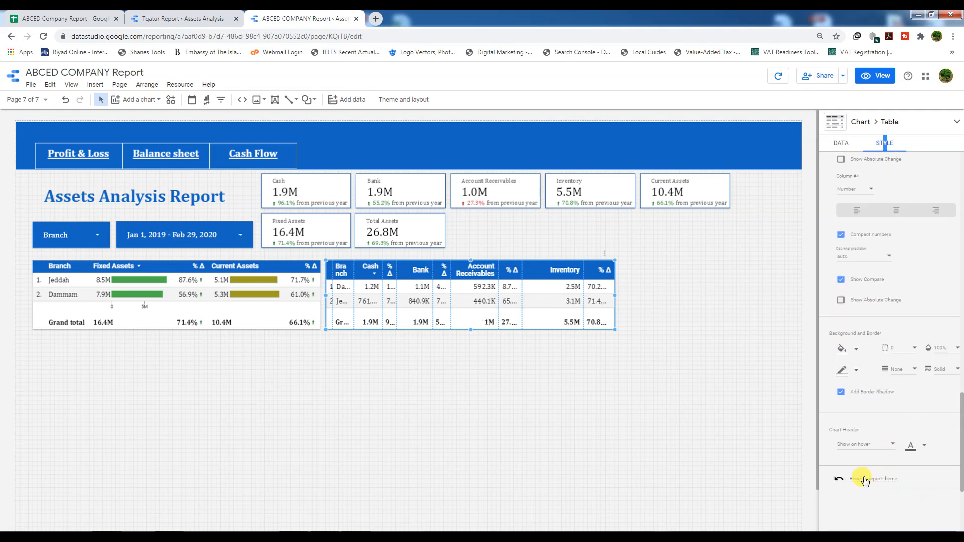
scroll(858, 428, "up", 10)
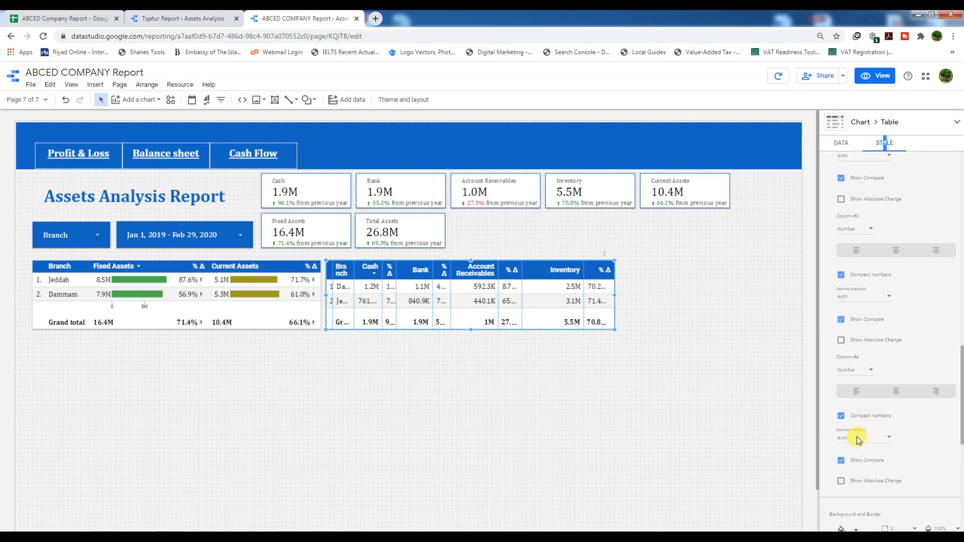
- Widen the copied table toward the page edge and resize its columns so the branch names, amounts and percentage changes fit
scroll(857, 440, "up", 7)
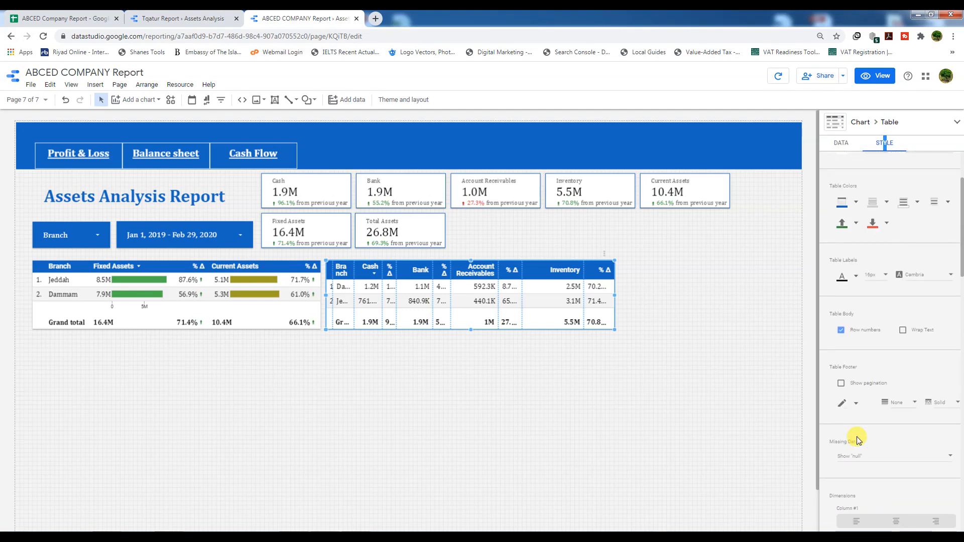
left_click_drag(613, 327, 775, 329)
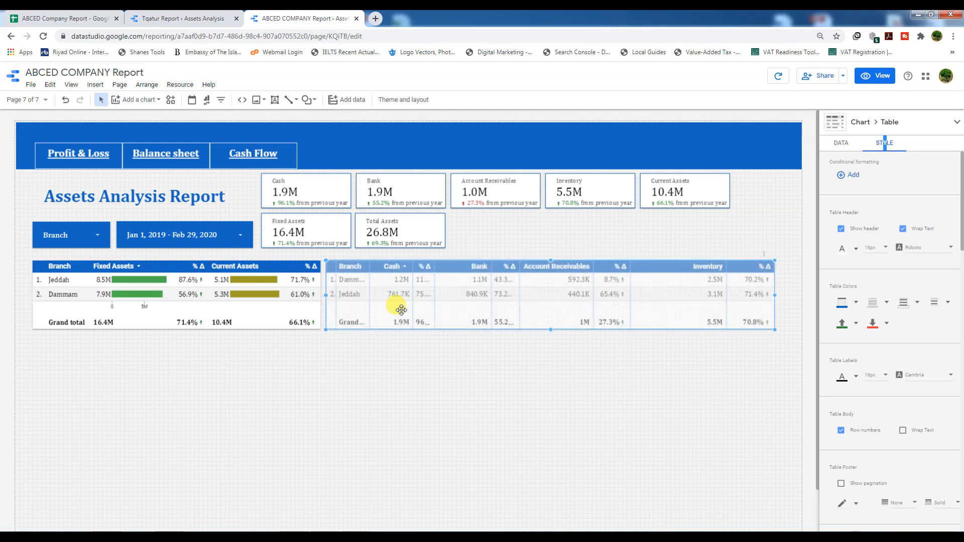
left_click_drag(368, 296, 392, 295)
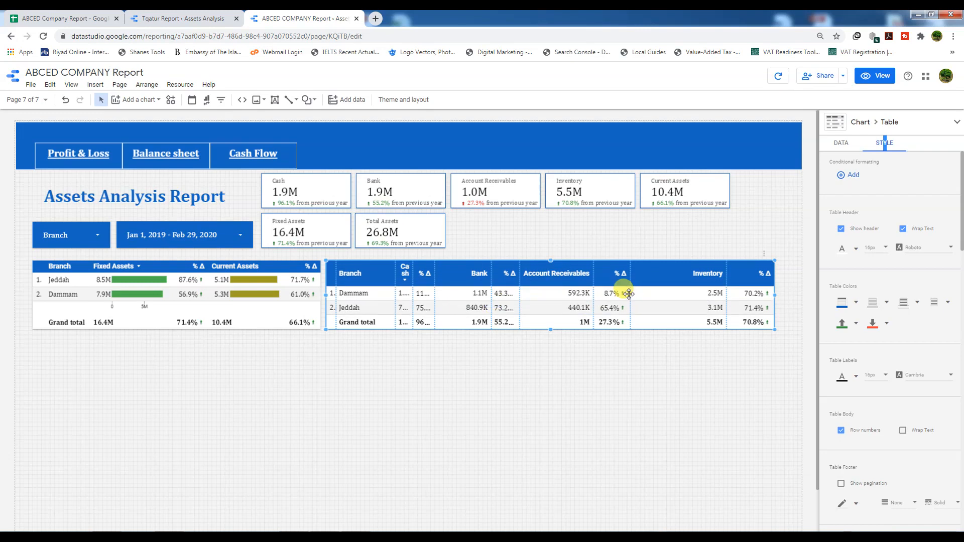
left_click_drag(630, 294, 686, 294)
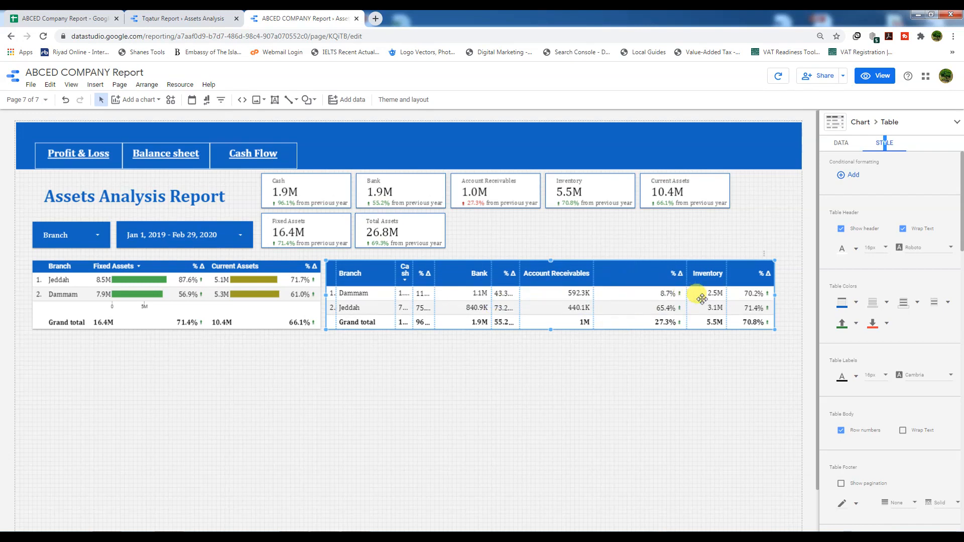
left_click_drag(591, 296, 647, 296)
left_click_drag(519, 293, 574, 296)
left_click_drag(491, 303, 534, 300)
left_click_drag(435, 298, 502, 297)
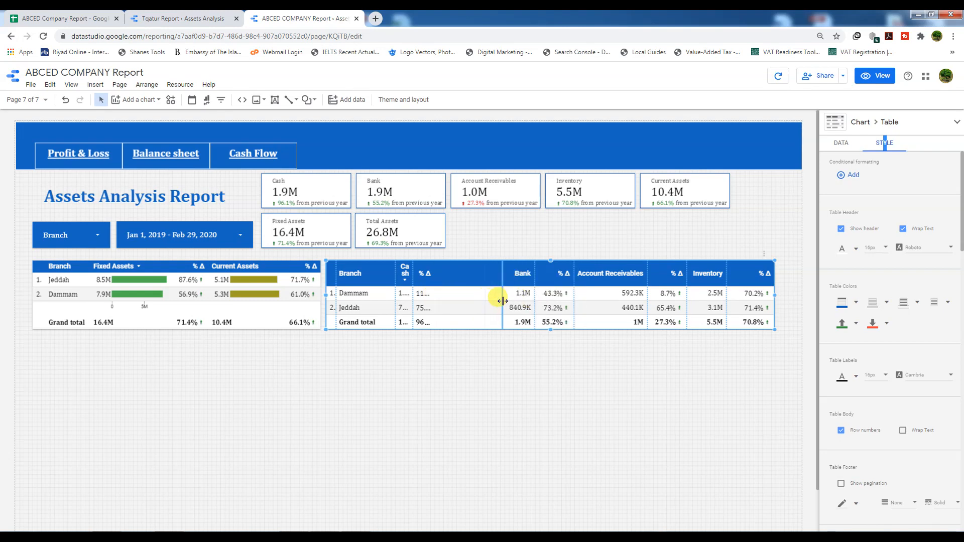
left_click_drag(413, 300, 463, 300)
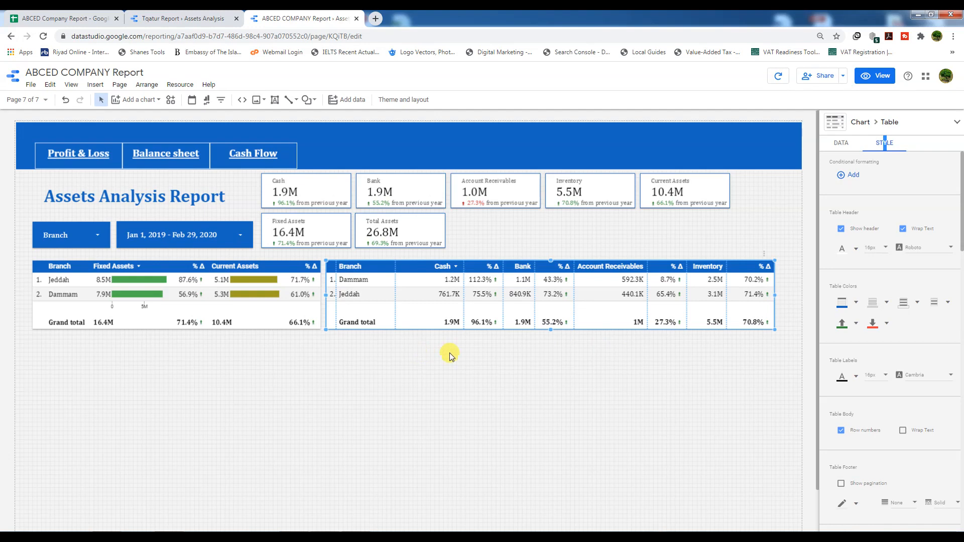
left_click(602, 350)
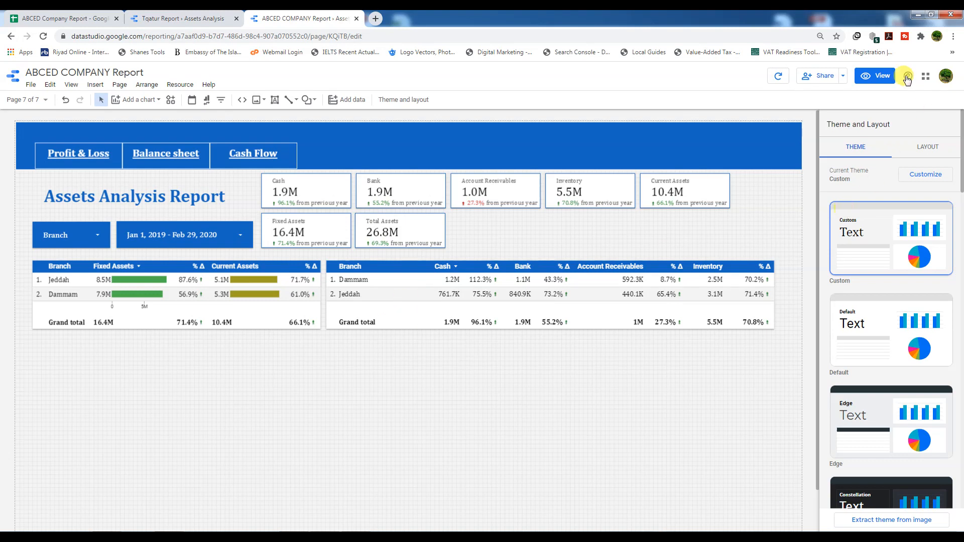
- Preview the report in view mode and filter it to the Dammam branch by excluding Jeddah
left_click(875, 80)
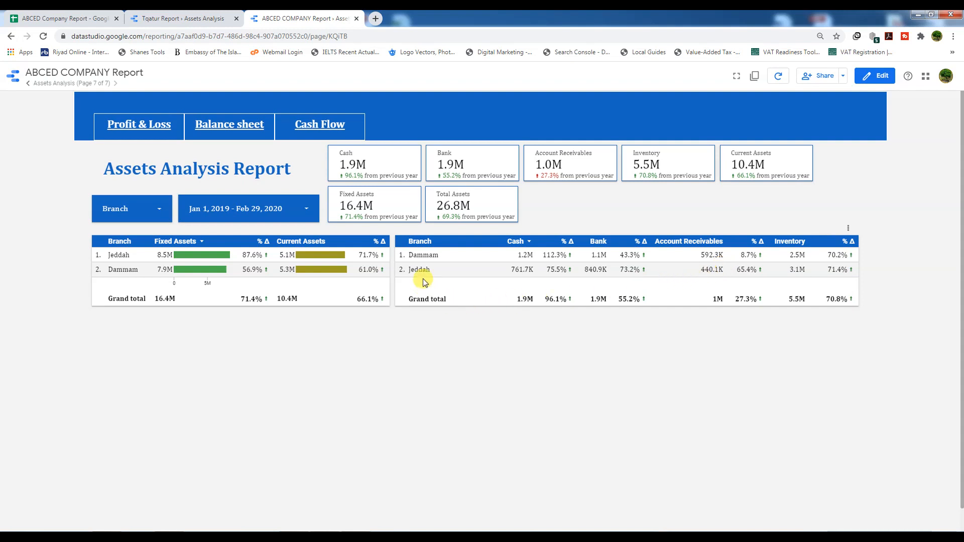
left_click(151, 209)
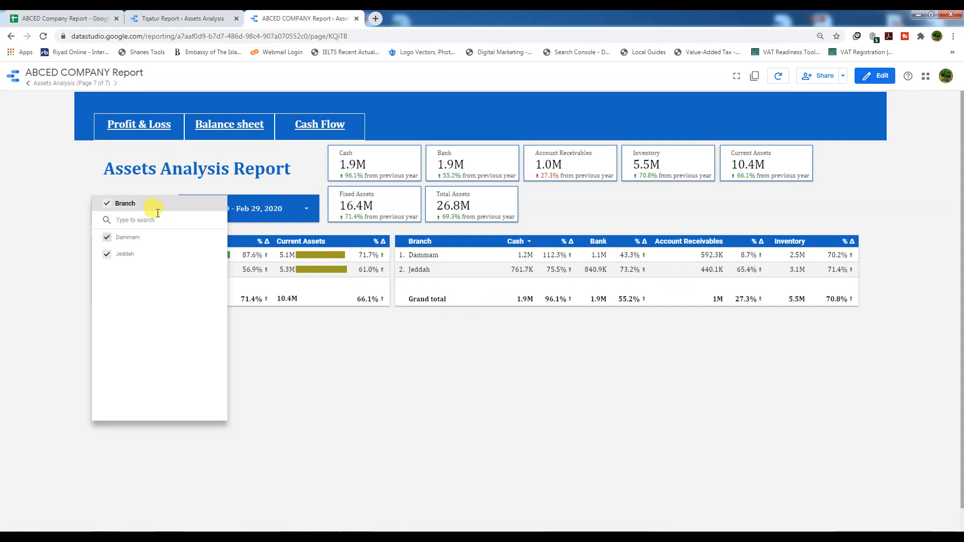
left_click(108, 255)
left_click(321, 346)
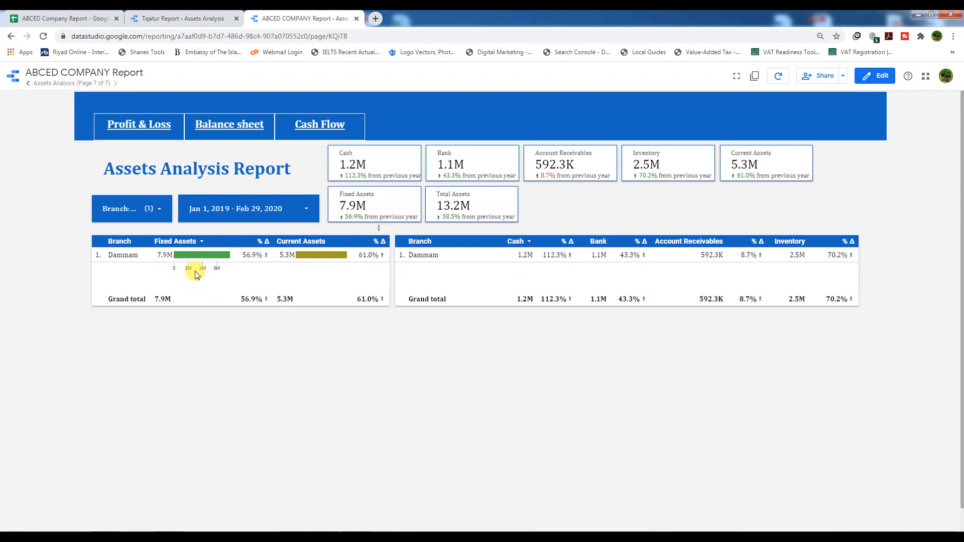
- Check the date range control, include Jeddah in the branch filter again, and return to editing
left_click(281, 208)
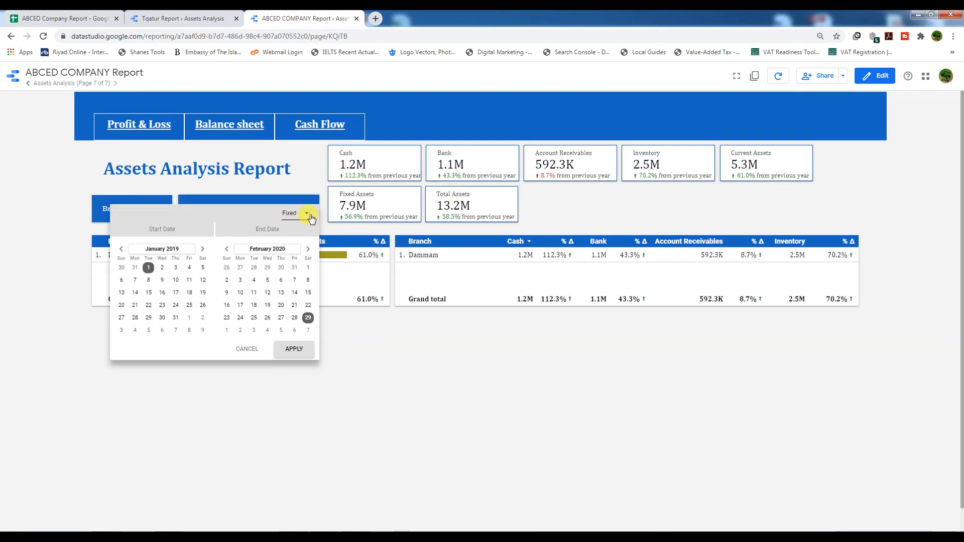
left_click(373, 349)
left_click(158, 221)
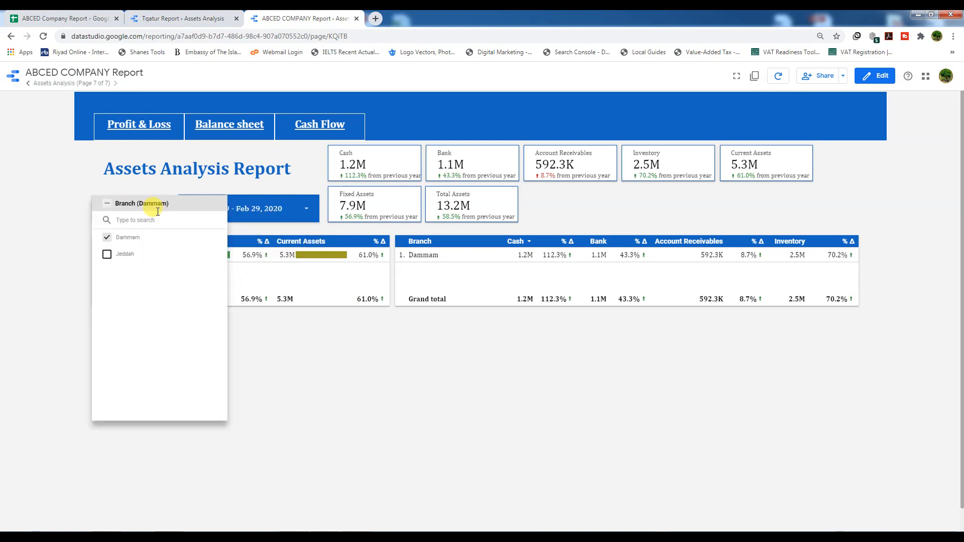
left_click(107, 254)
left_click(413, 334)
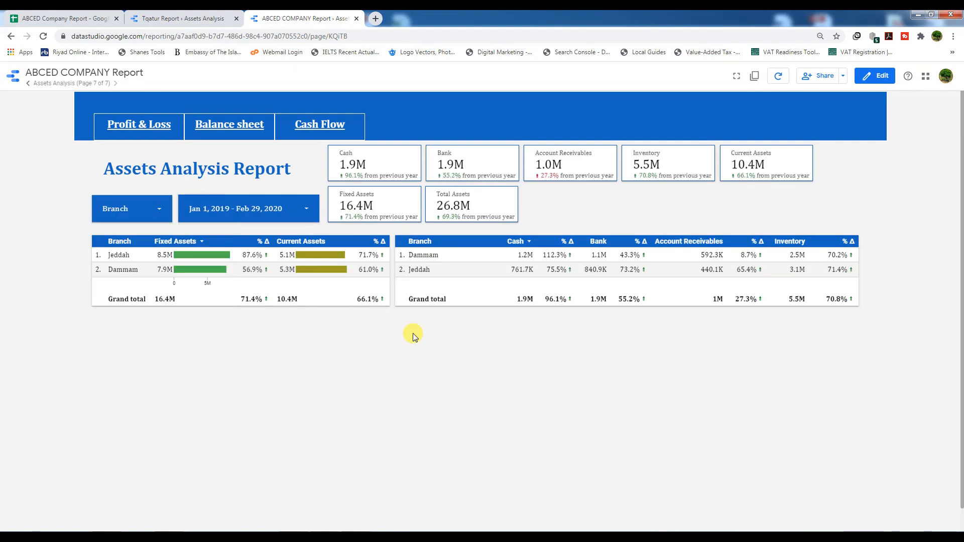
left_click(876, 76)
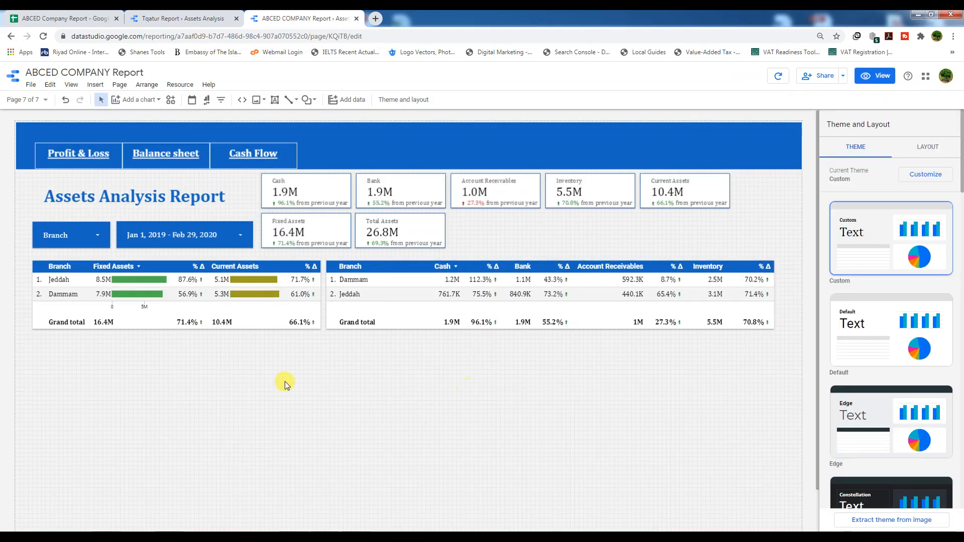
- Insert a time series chart directly below the Fixed Assets table, matching the table's width, and reduce the chart's height slightly
left_click(151, 102)
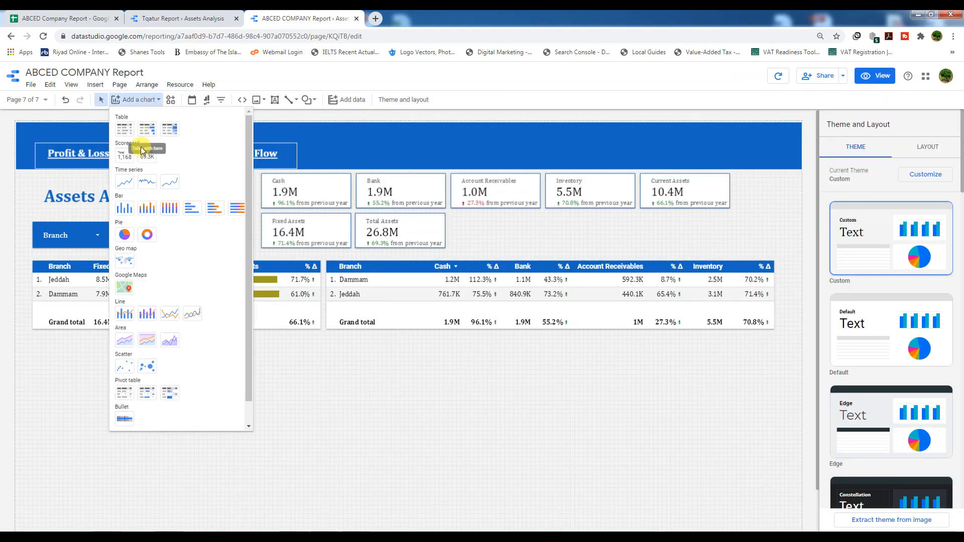
left_click(124, 234)
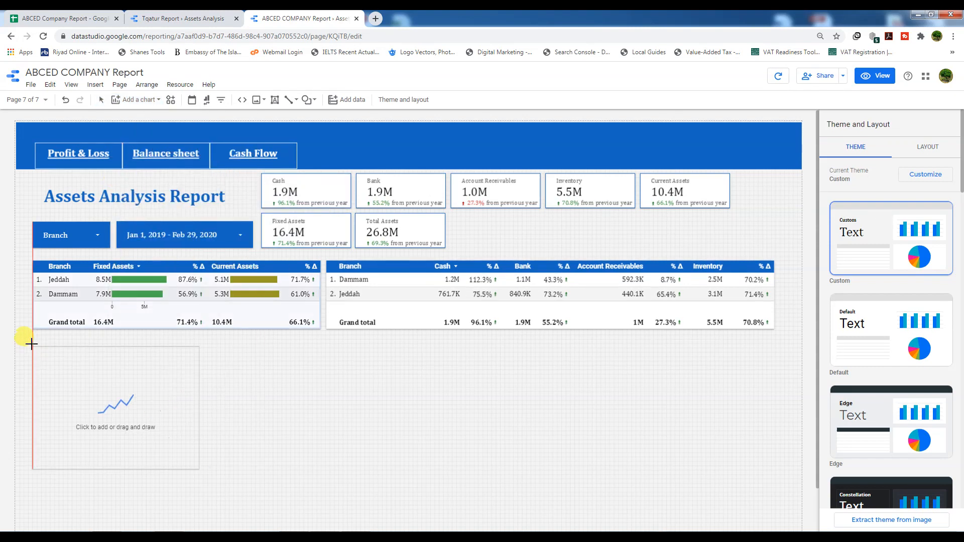
left_click_drag(33, 338, 318, 453)
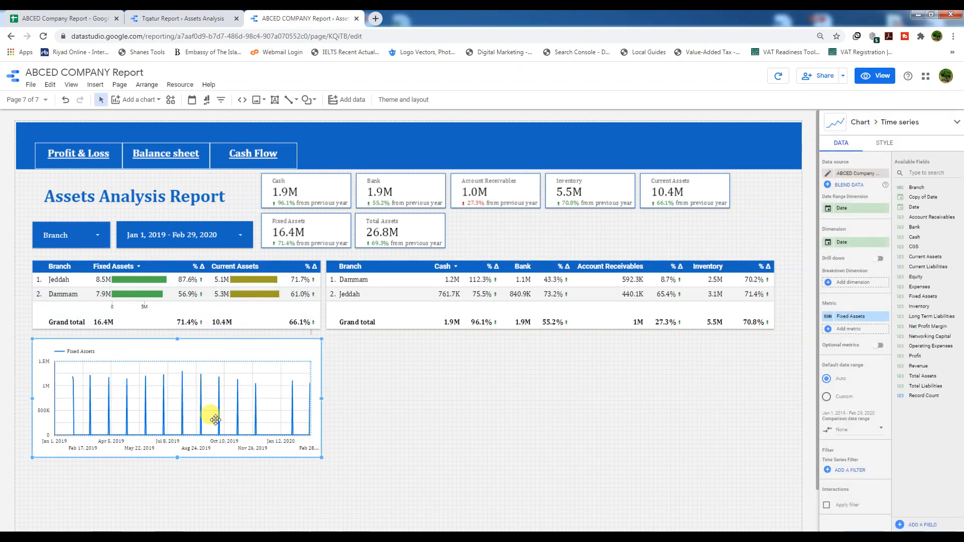
left_click_drag(177, 457, 177, 438)
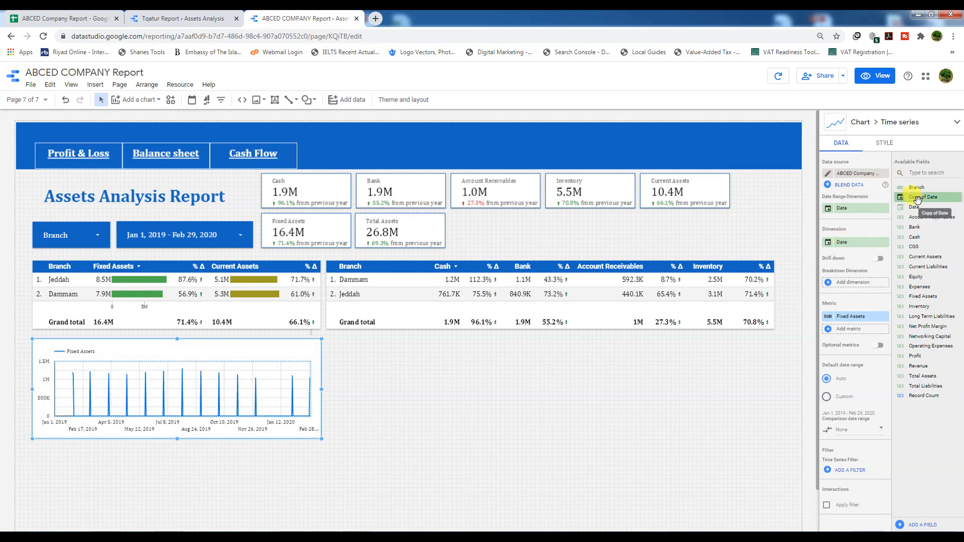
- Plot Current Assets by Copy of Date in the time series chart, with the previous year as comparison date range
left_click_drag(922, 199, 856, 250)
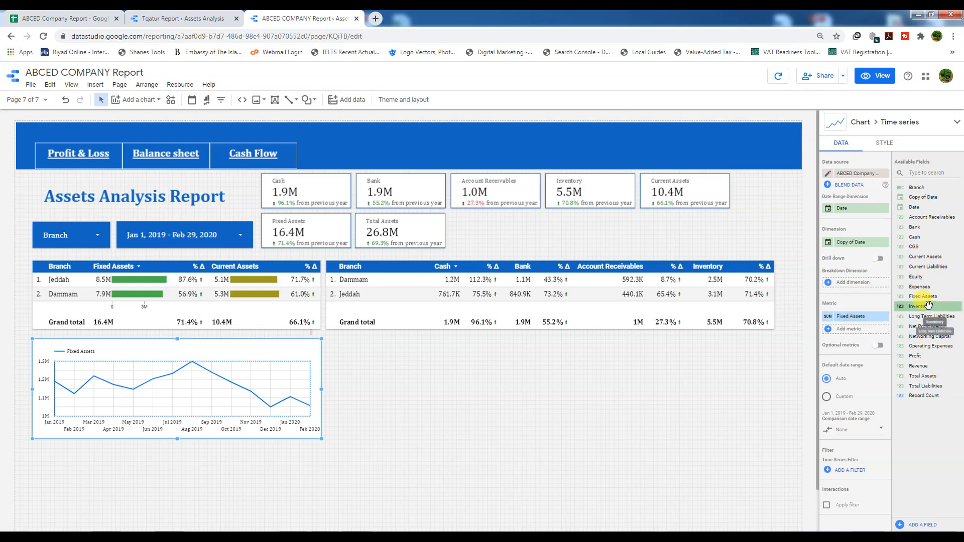
left_click_drag(925, 257, 857, 317)
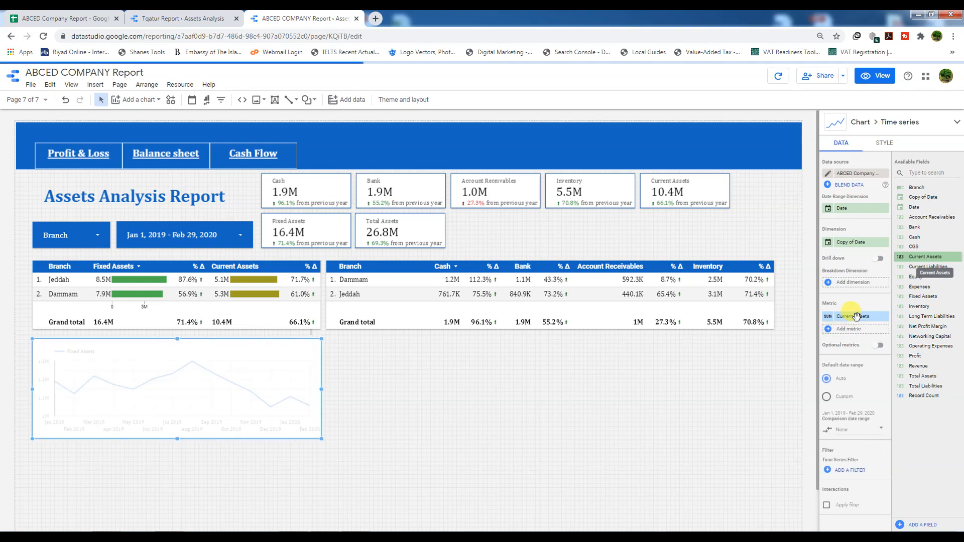
left_click(847, 433)
left_click(860, 352)
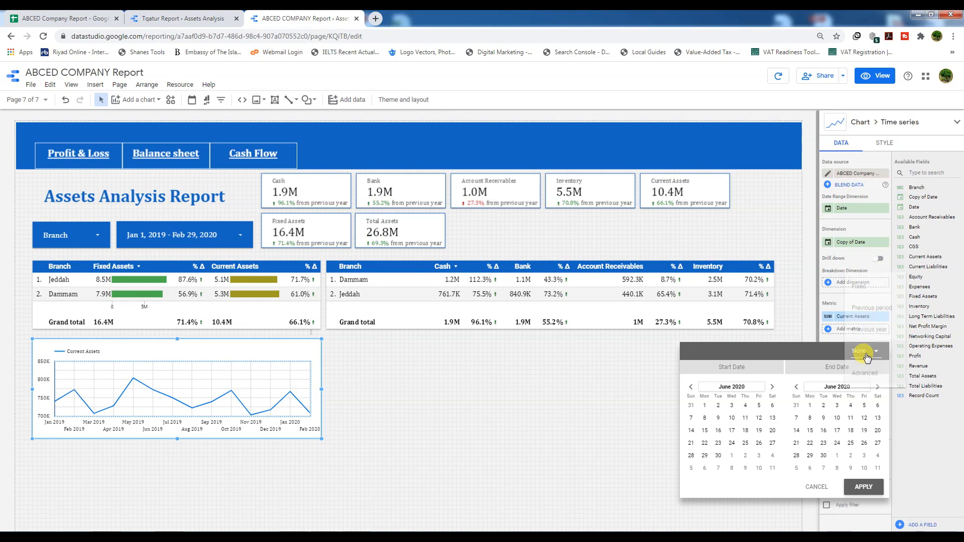
left_click(866, 331)
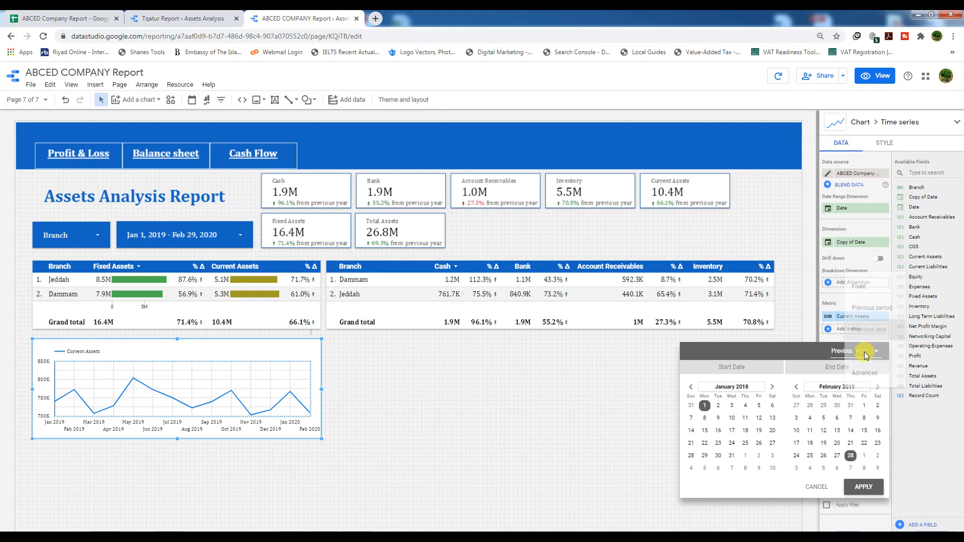
left_click(860, 487)
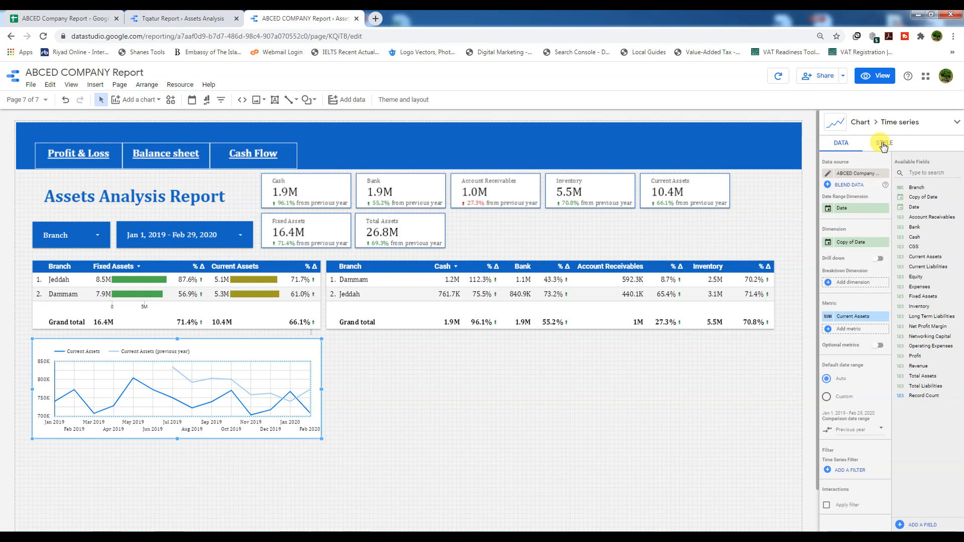
- Display the Current Assets series as bars in dark green
left_click(883, 144)
left_click(883, 176)
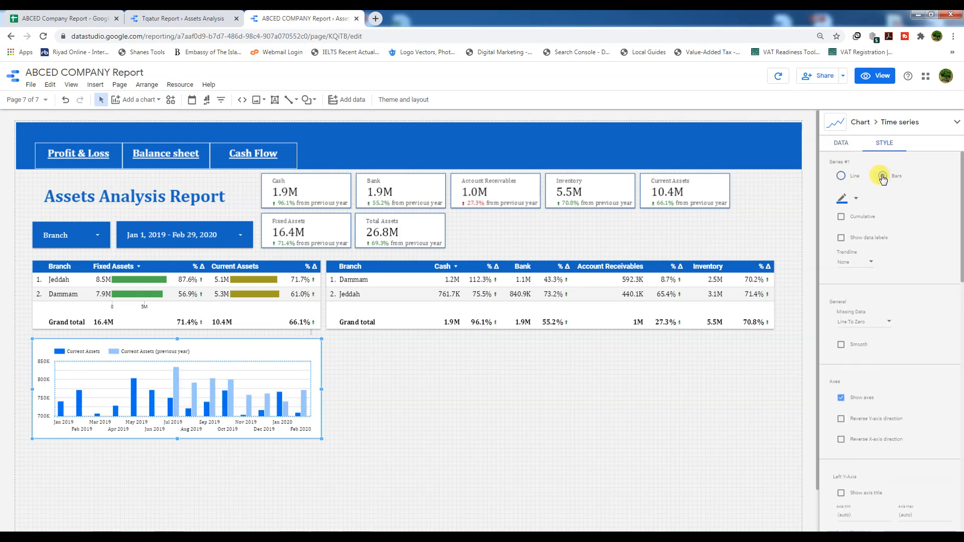
left_click(851, 202)
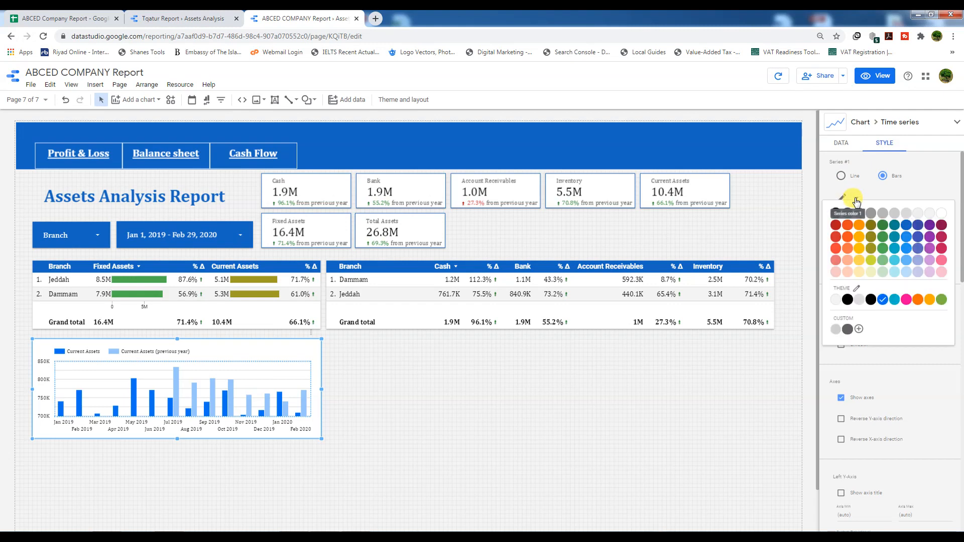
left_click(883, 229)
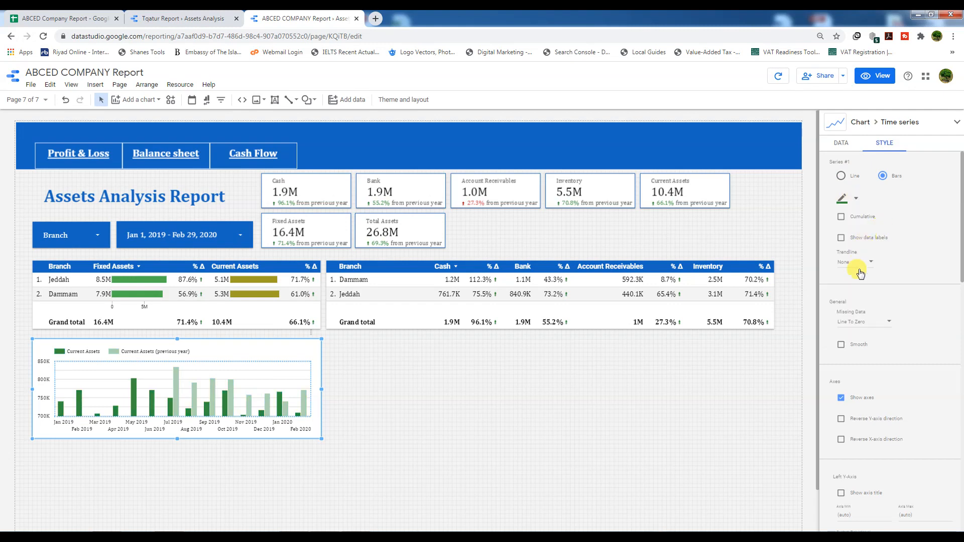
- Give the Current Assets chart a white background and a border shadow
scroll(865, 389, "down", 7)
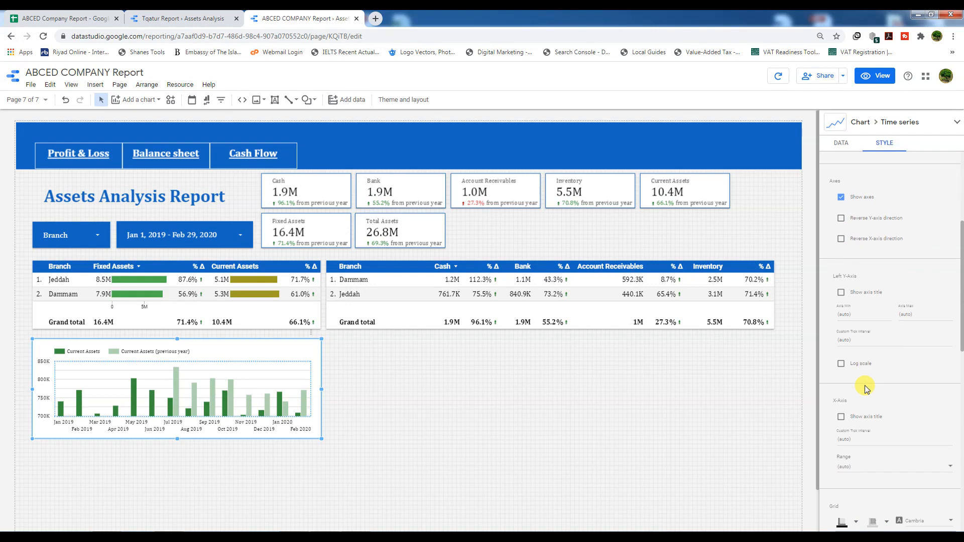
scroll(865, 389, "down", 5)
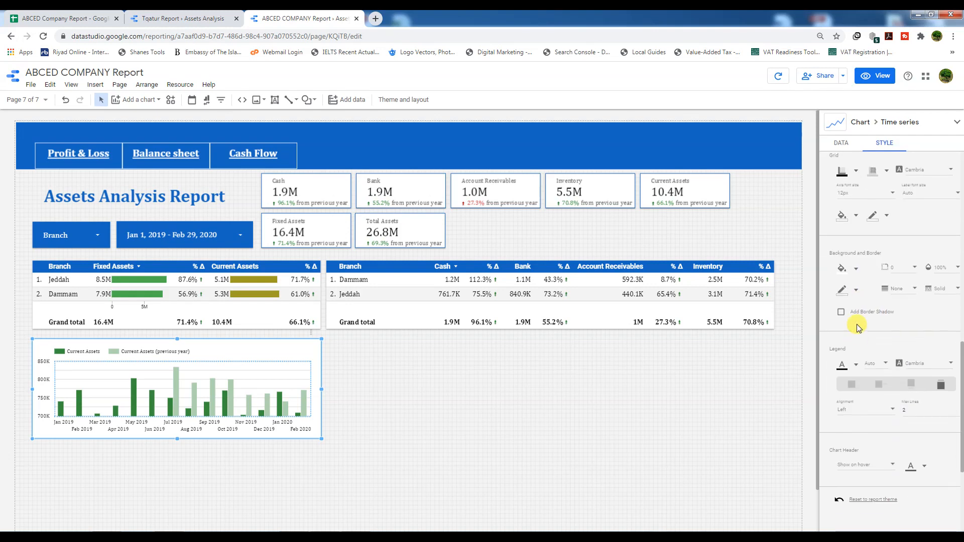
left_click(849, 269)
left_click(942, 308)
left_click(841, 312)
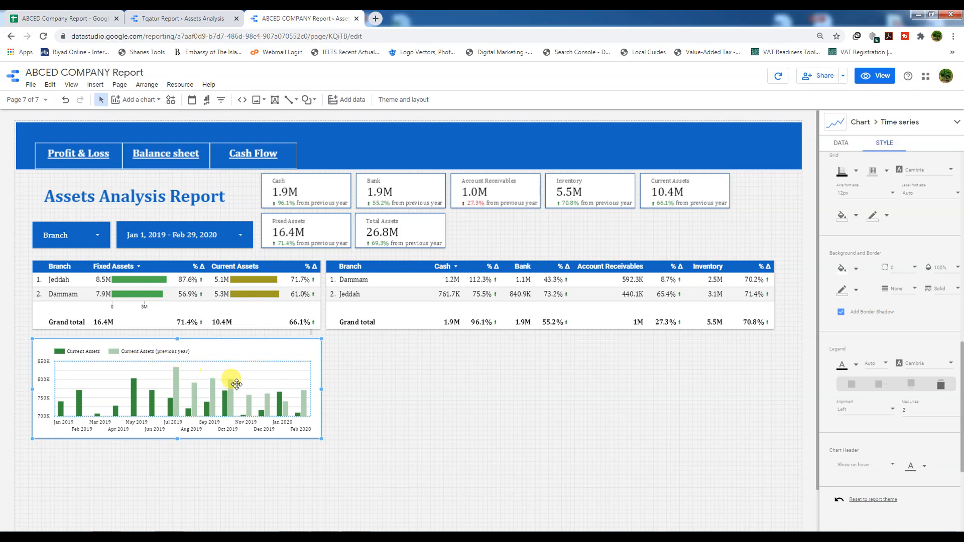
left_click(373, 407)
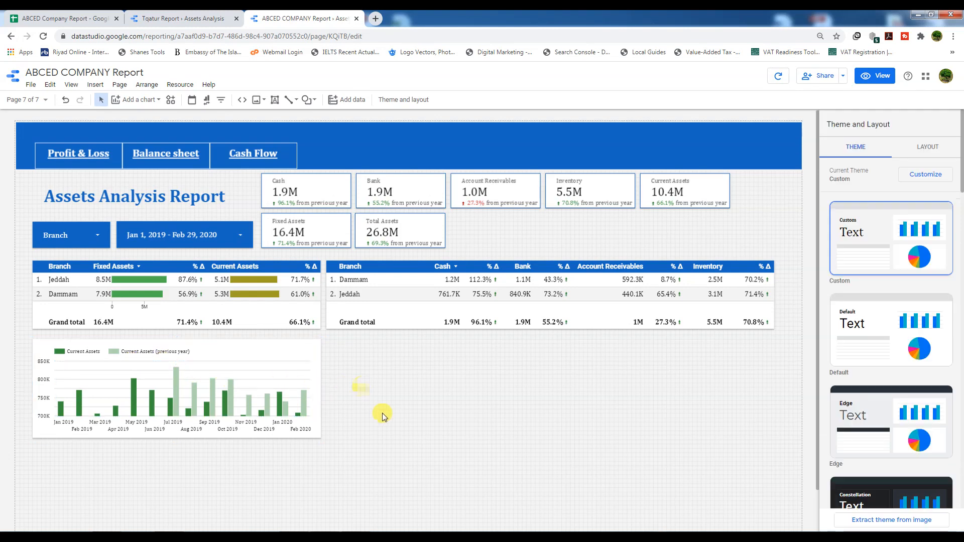
- Insert an area chart directly to the right of the Current Assets bars, and align its upper and lower edges with that chart
left_click(153, 100)
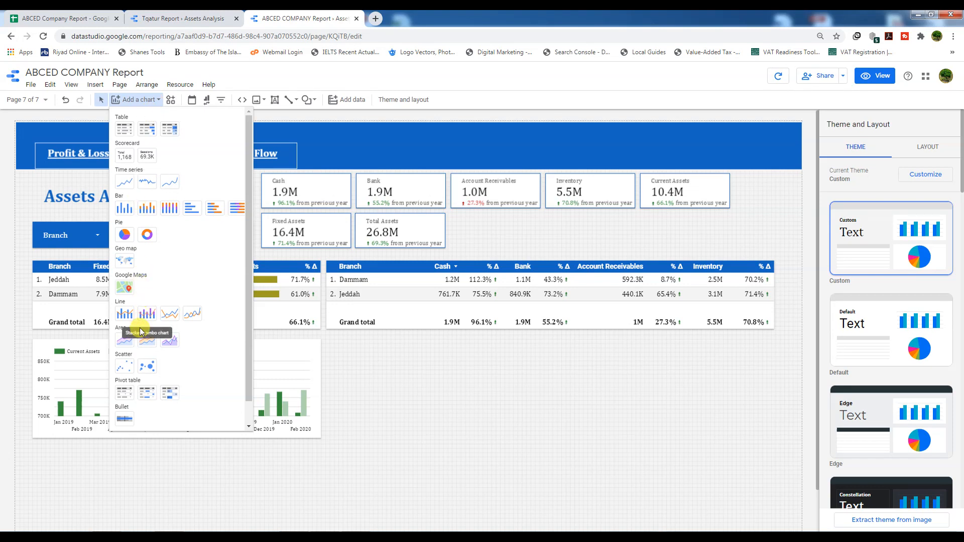
left_click(123, 341)
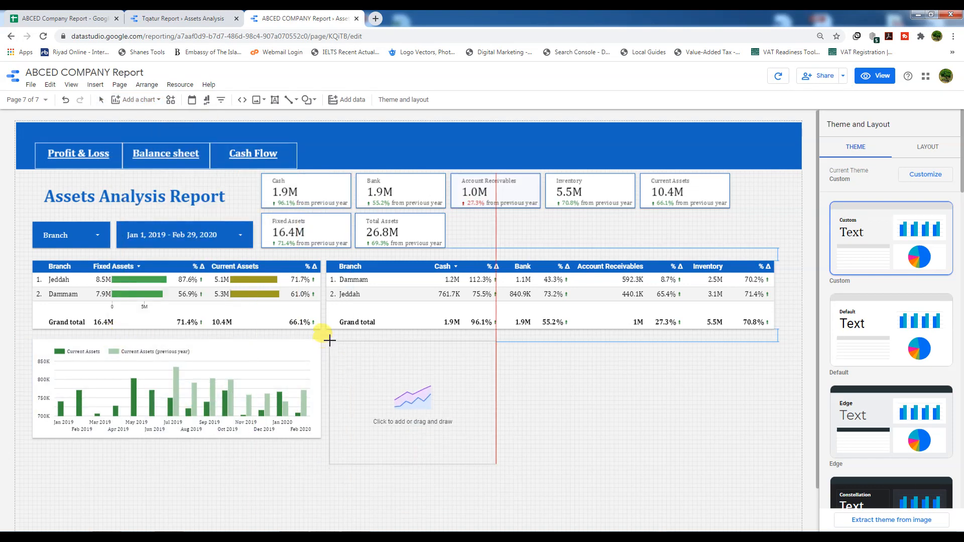
left_click_drag(326, 341, 529, 442)
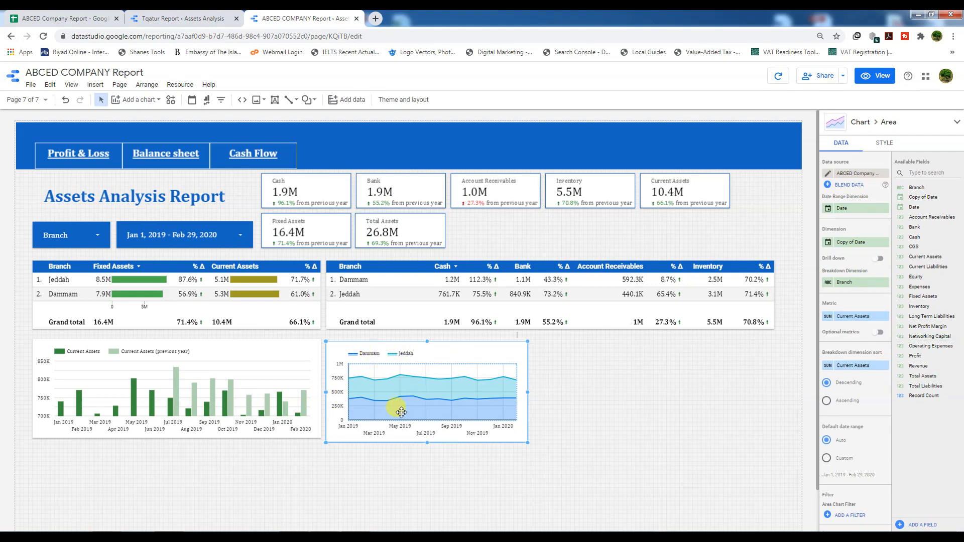
left_click_drag(425, 441, 426, 438)
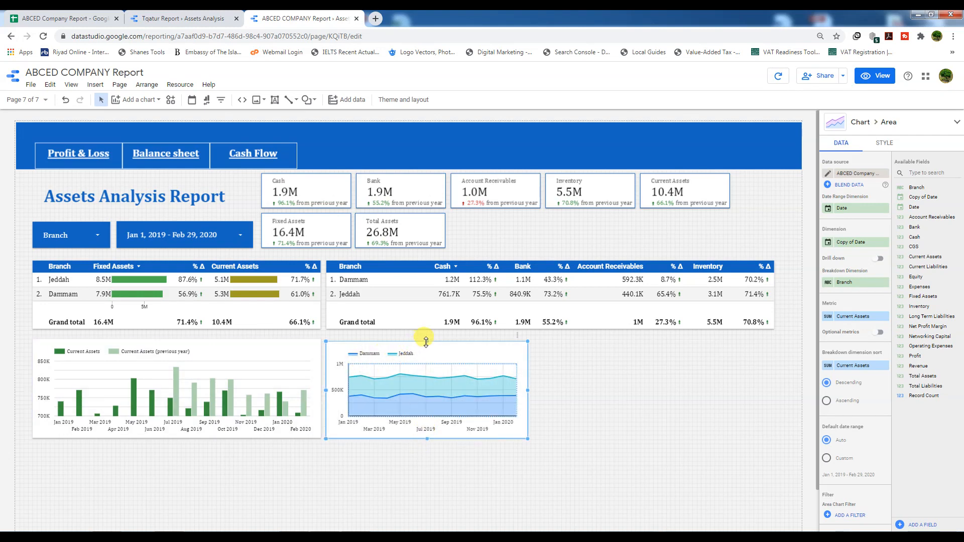
left_click_drag(427, 341, 428, 338)
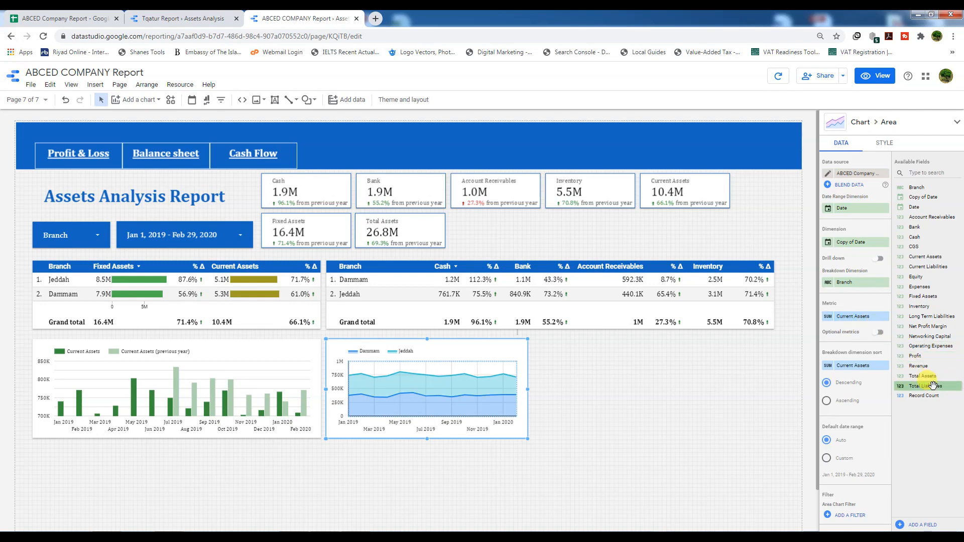
- Set Total Assets as the area chart's metric and show points on its series
left_click_drag(913, 380, 854, 318)
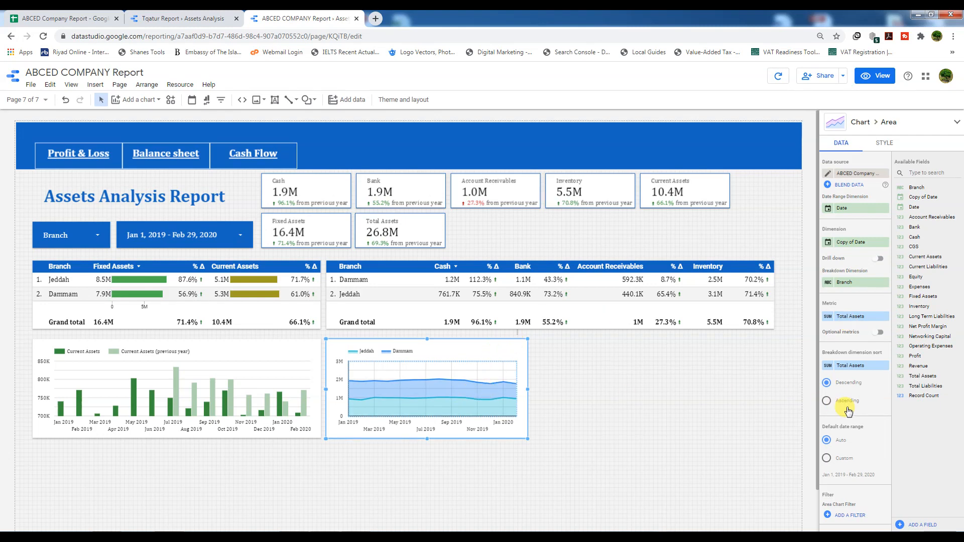
scroll(855, 438, "down", 4)
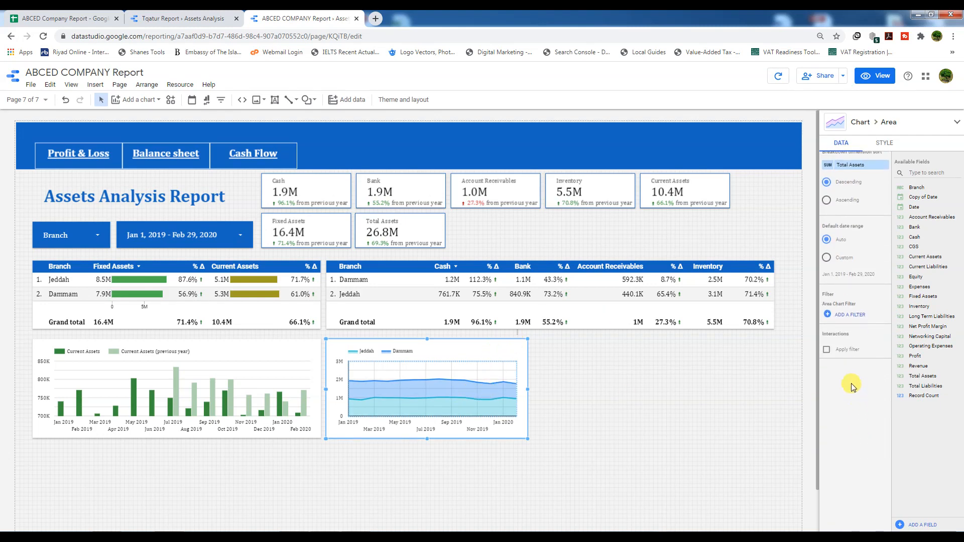
left_click(886, 143)
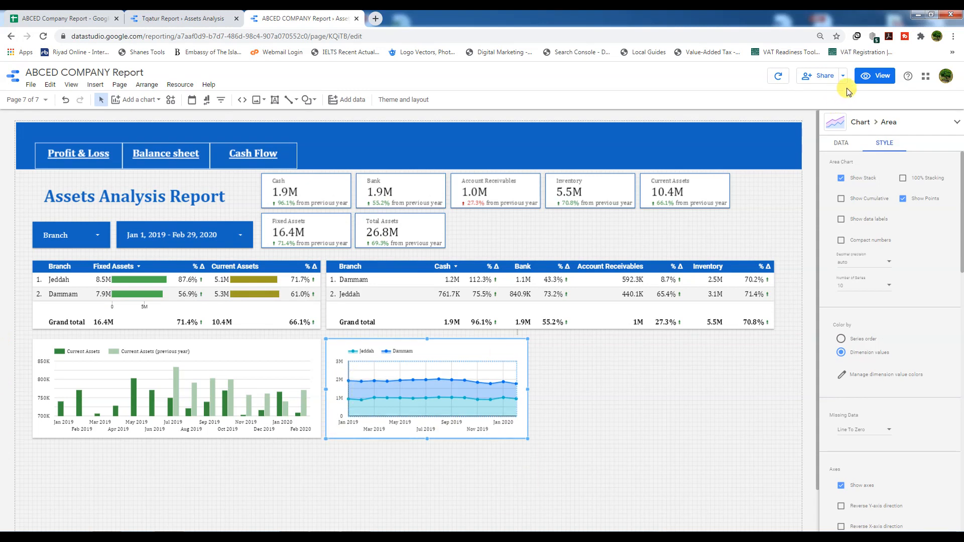
- Preview the report, inspect the monthly branch values in the Total Assets area chart, and return to editing
left_click(867, 79)
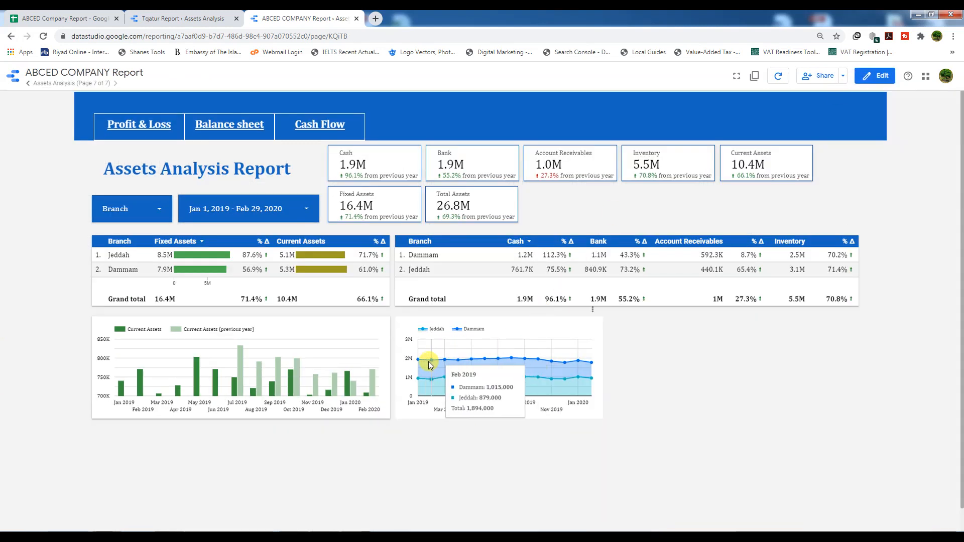
mouse_move(477, 363)
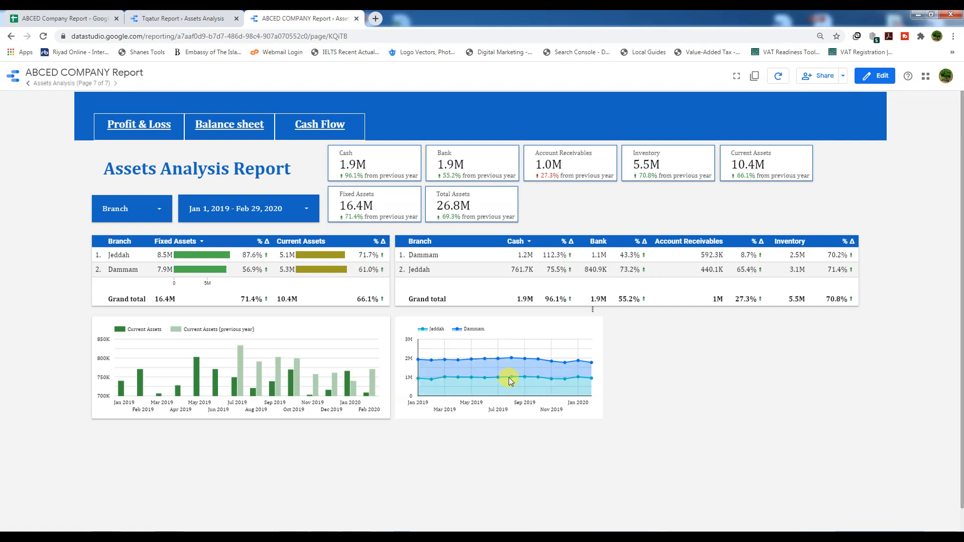
mouse_move(527, 377)
mouse_move(571, 364)
left_click(876, 77)
- Add a border shadow to the Total Assets area chart
left_click(463, 398)
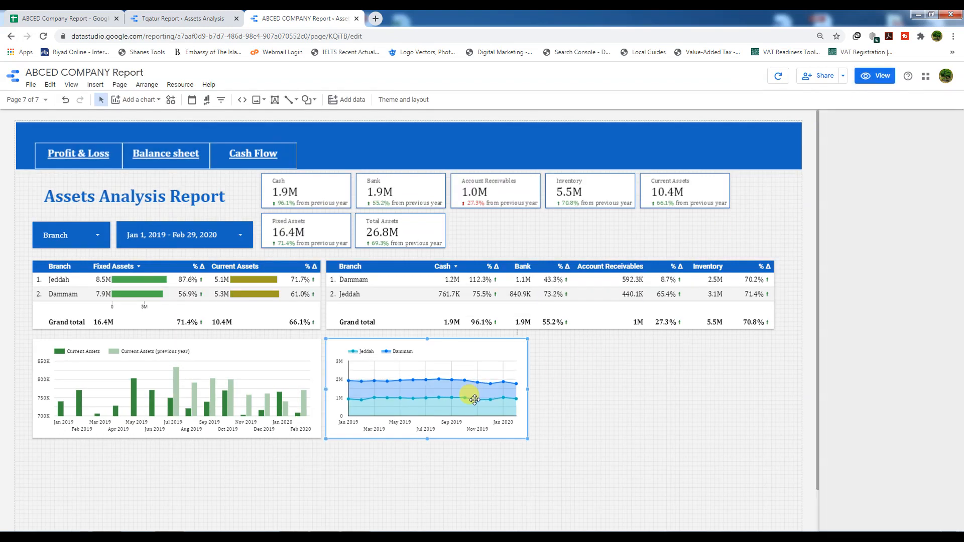
left_click(884, 143)
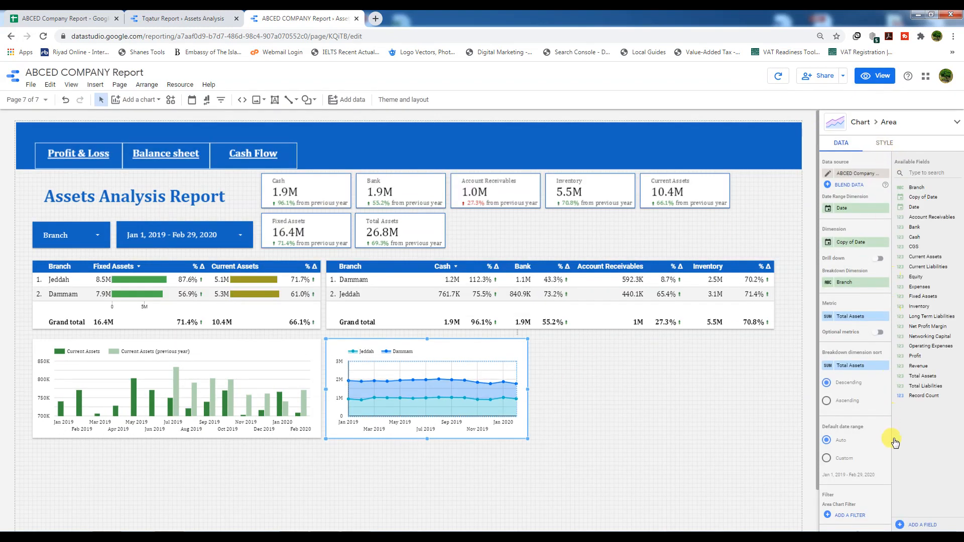
scroll(894, 450, "down", 15)
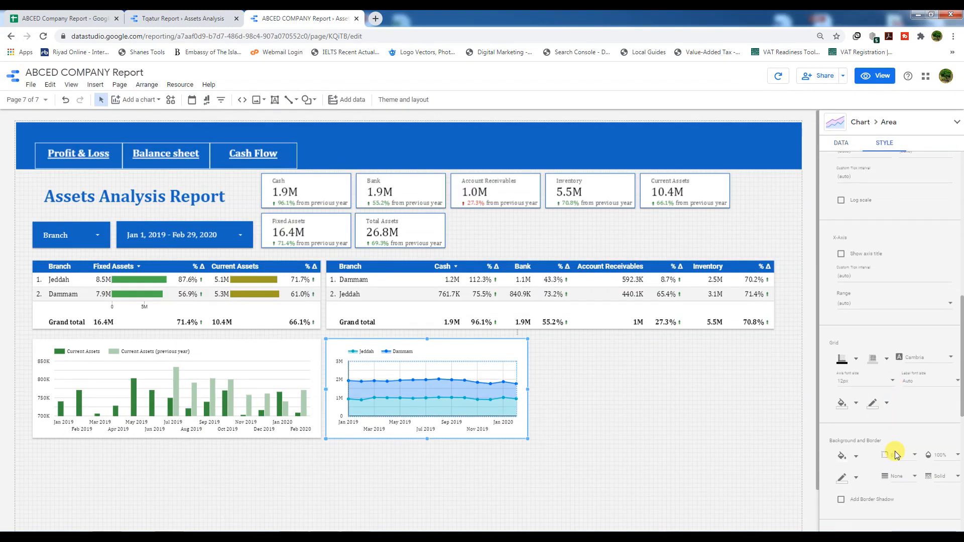
left_click(841, 198)
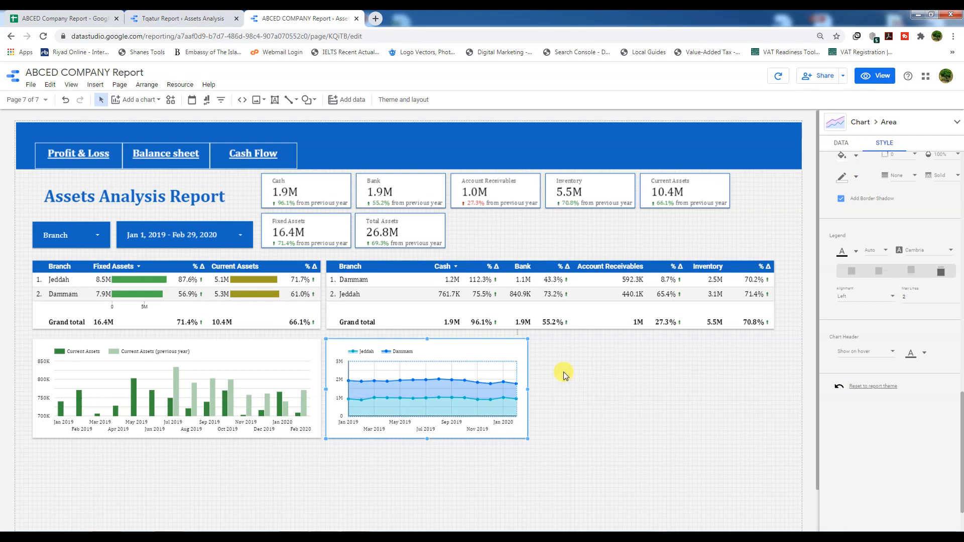
left_click(613, 399)
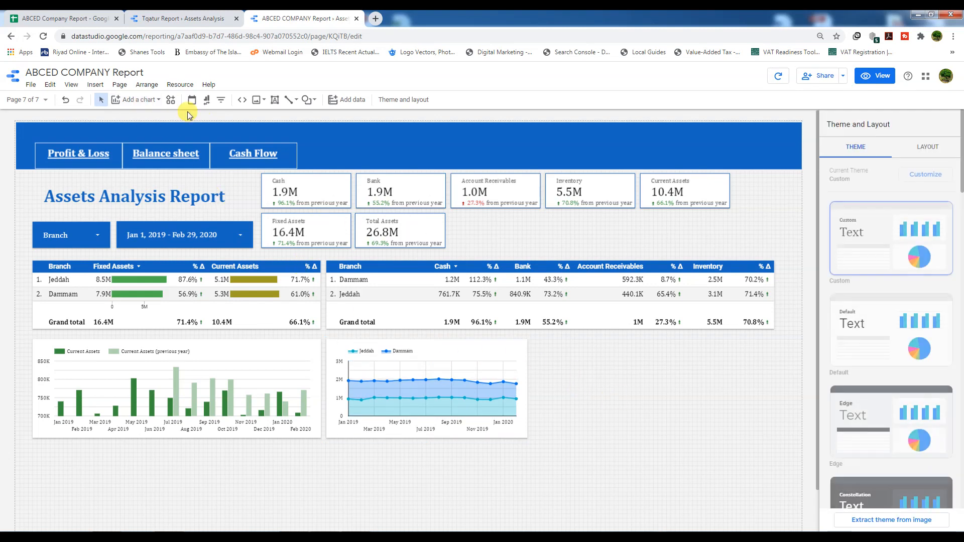
- Insert a column chart directly to the right of the area chart, plotting Total Assets, Fixed Assets and Current Assets by Branch
left_click(156, 100)
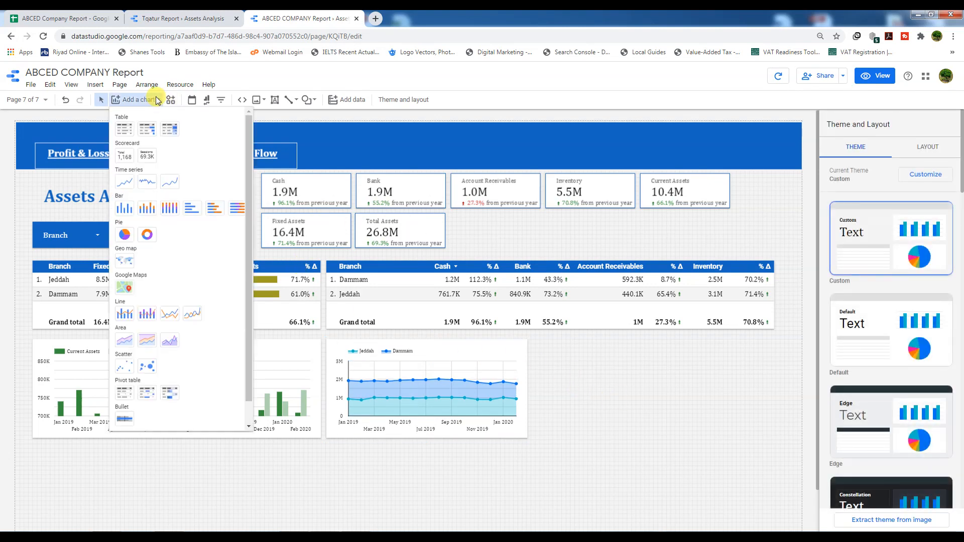
left_click(121, 209)
left_click_drag(533, 339, 768, 434)
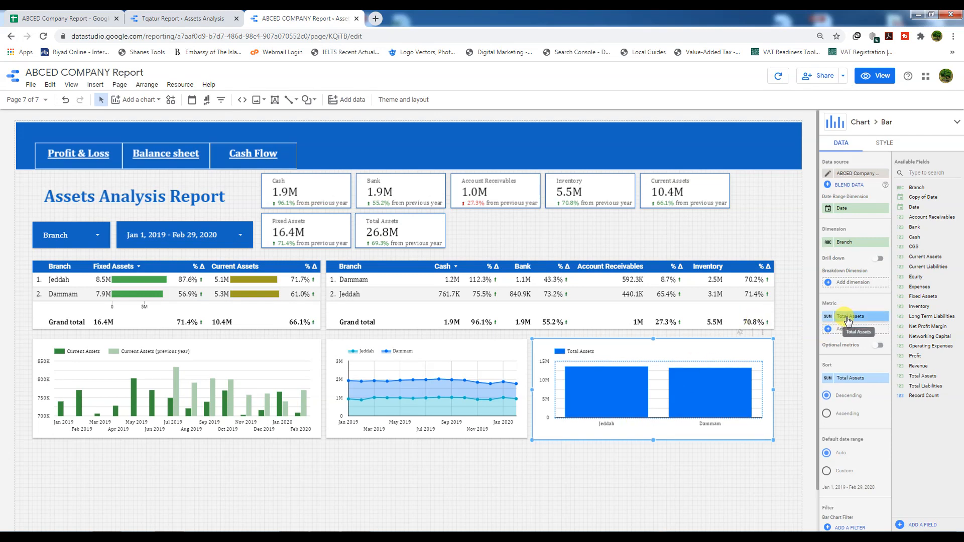
left_click_drag(923, 296, 861, 332)
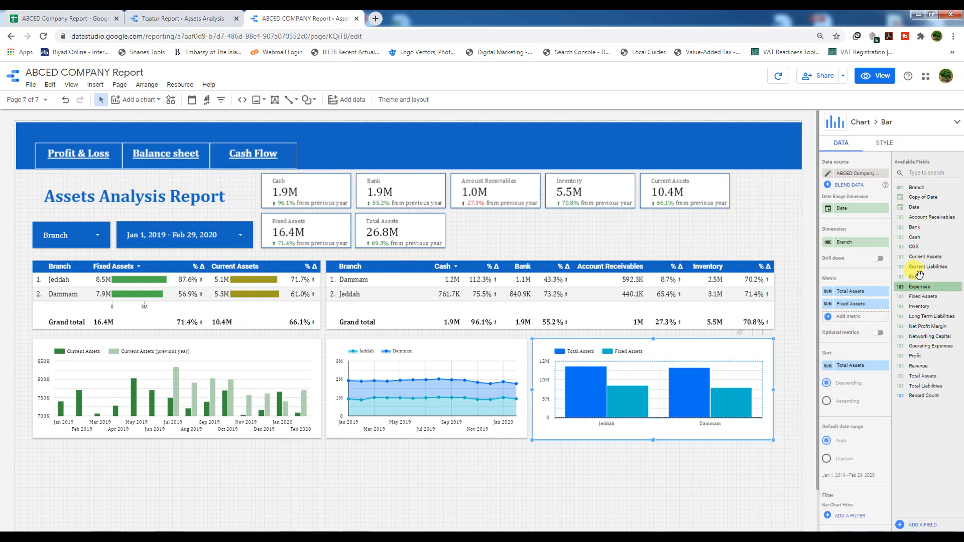
left_click_drag(923, 257, 858, 323)
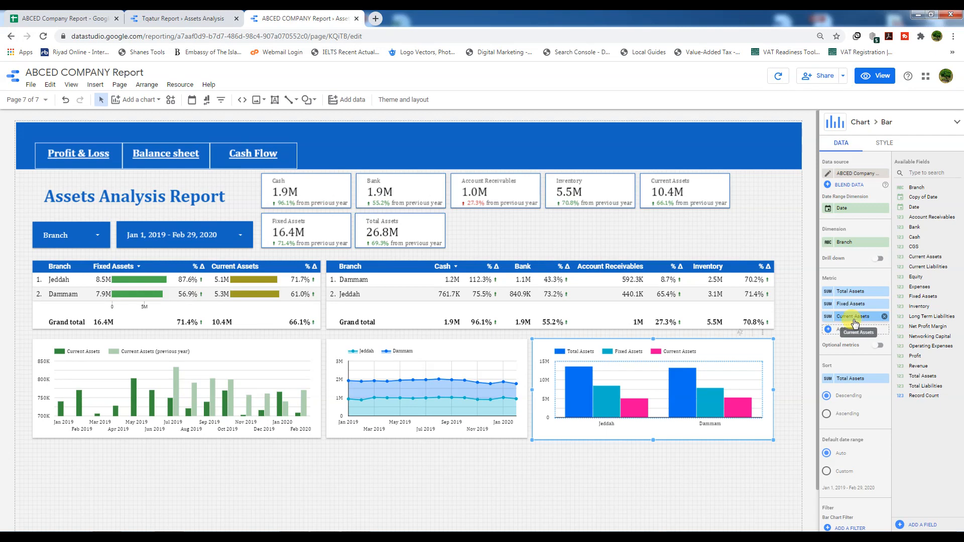
- Give the column chart optional metrics Cash, Bank, Account Receivables and Inventory, and enable drill-down from Branch to Copy of Date
left_click(881, 345)
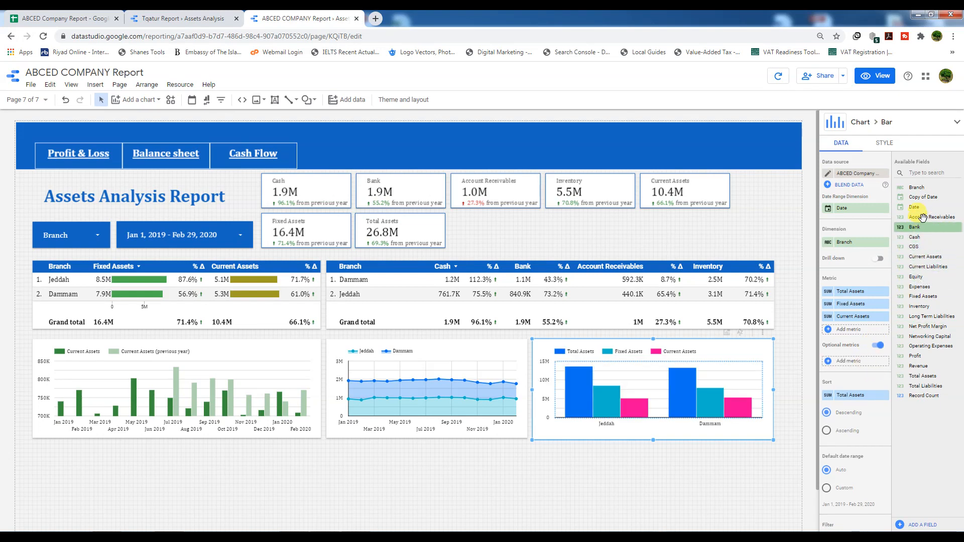
left_click_drag(902, 271, 846, 361)
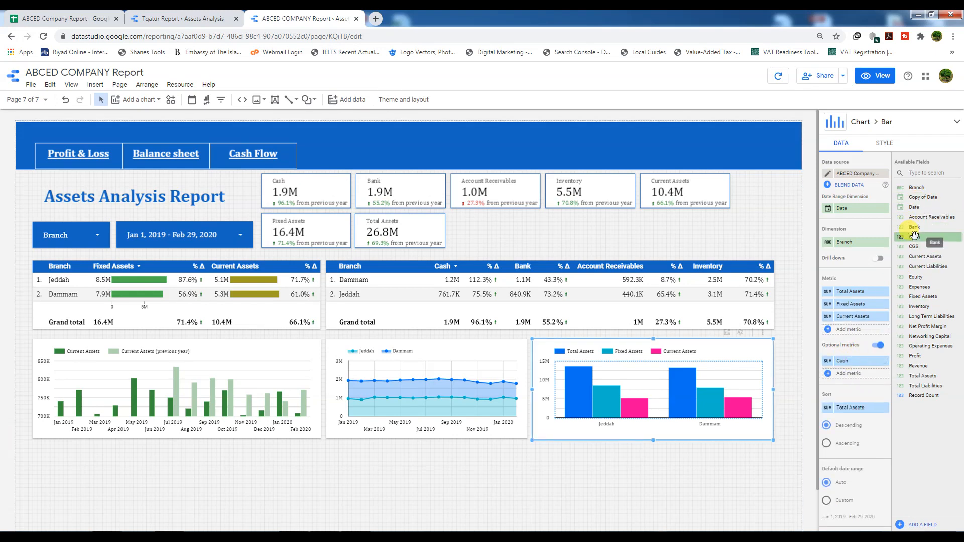
left_click_drag(903, 227, 848, 379)
left_click_drag(929, 217, 854, 384)
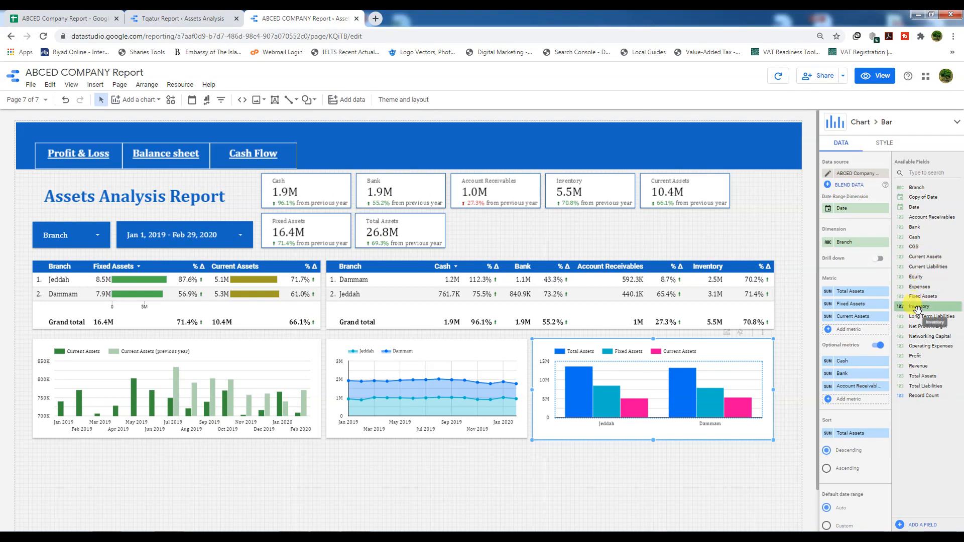
left_click_drag(917, 307, 852, 403)
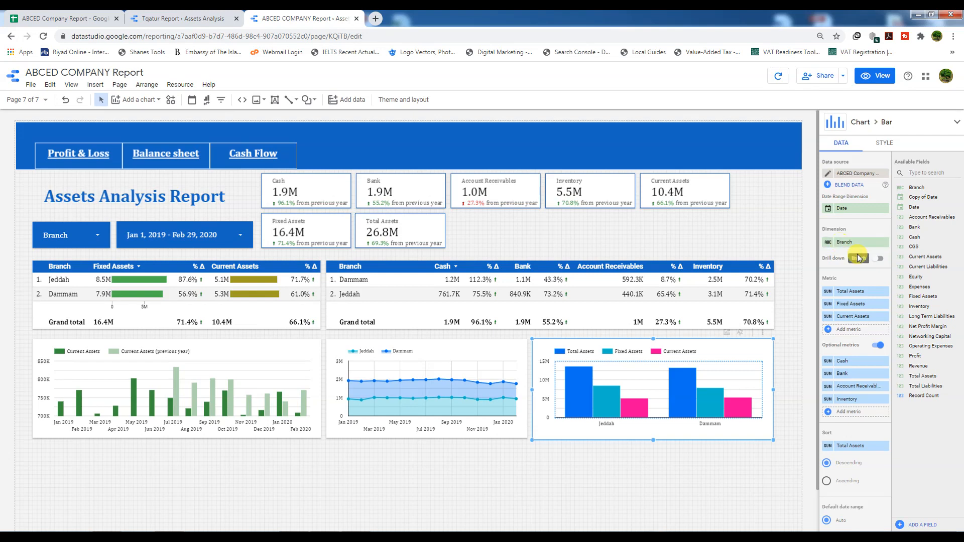
left_click(878, 259)
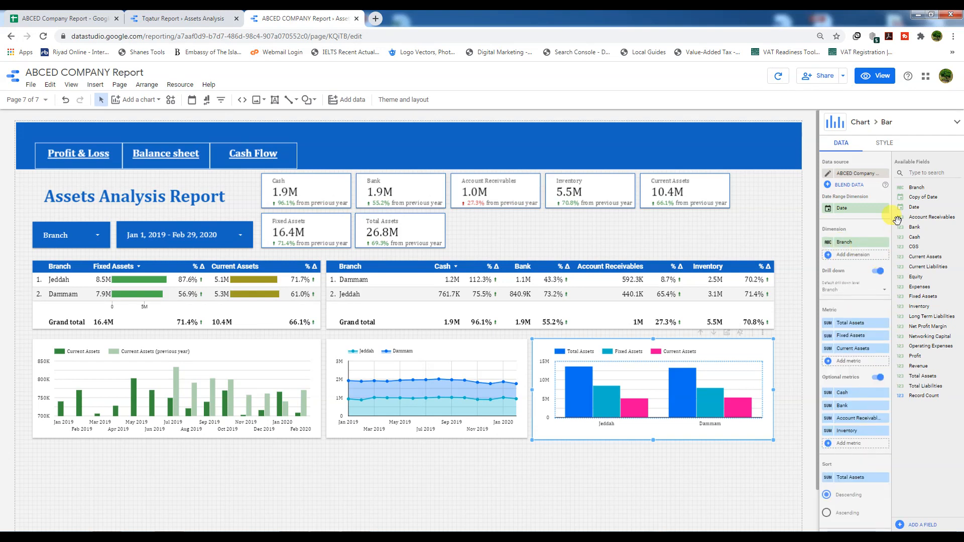
left_click_drag(921, 198, 856, 258)
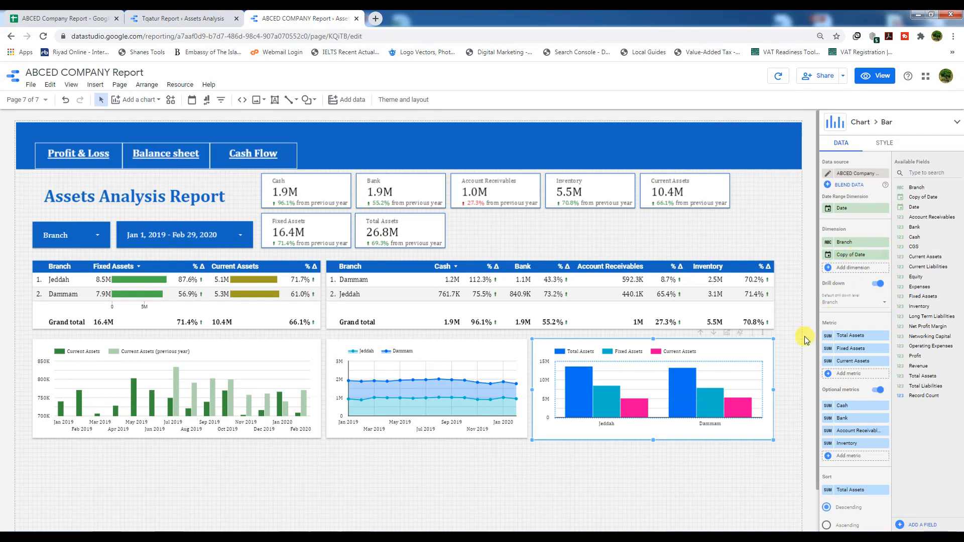
- Add a border shadow to the branch column chart
left_click(894, 146)
scroll(902, 427, "down", 5)
scroll(902, 426, "down", 6)
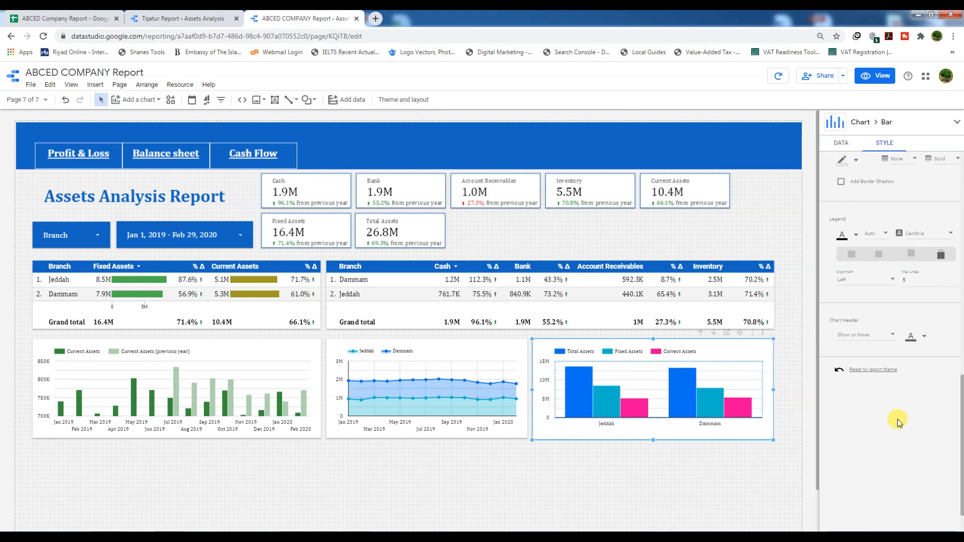
left_click(841, 185)
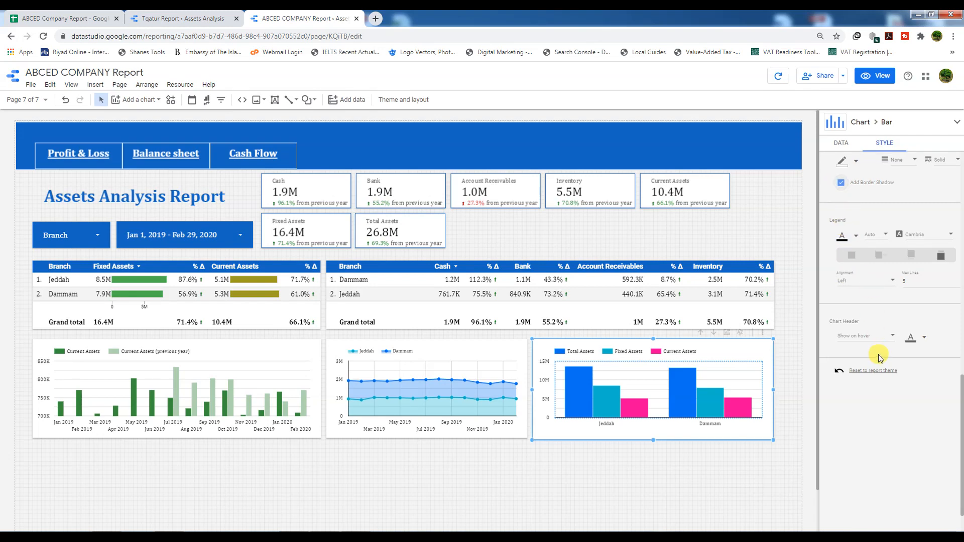
scroll(882, 355, "up", 3)
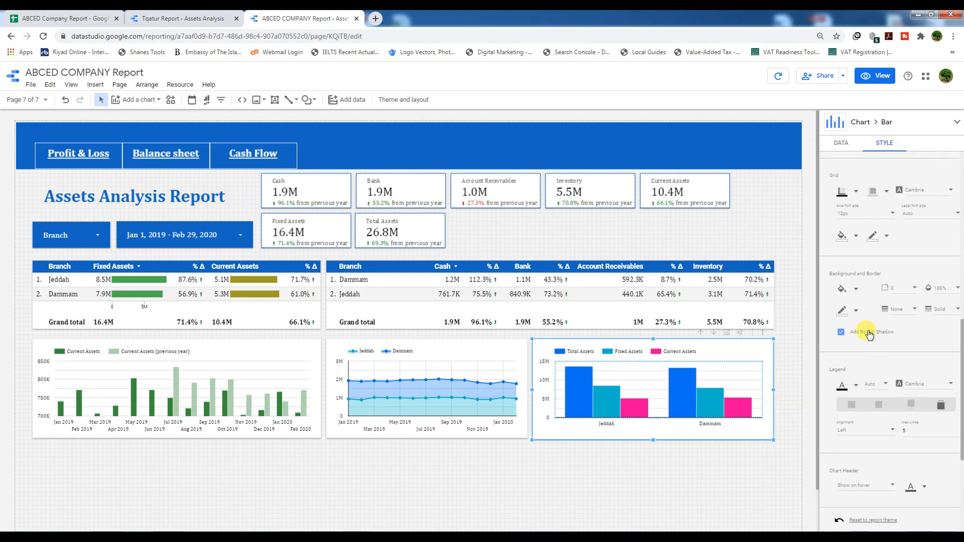
left_click(848, 289)
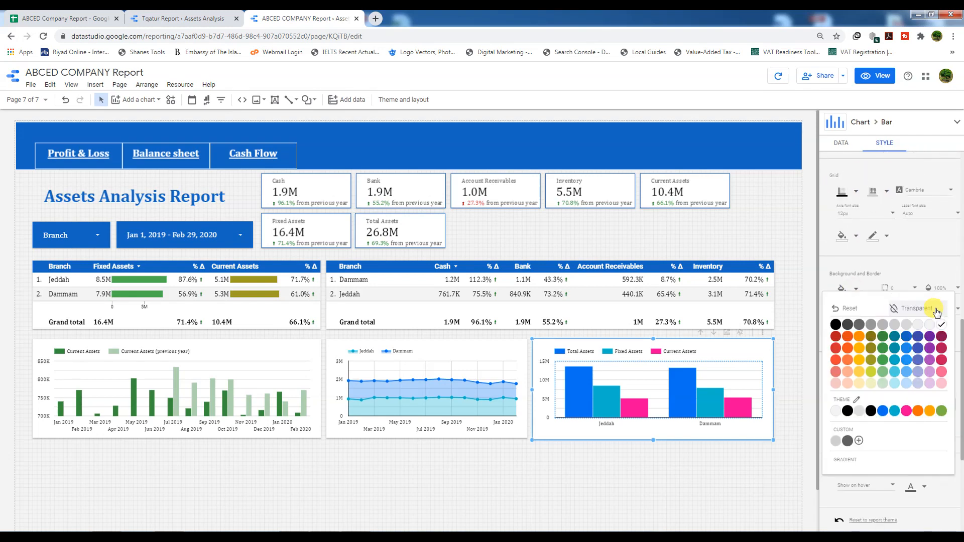
left_click(850, 287)
- Color the column chart's Total Assets bars red-orange, Fixed Assets bars orange and Current Assets bars yellow
scroll(861, 301, "up", 5)
scroll(863, 315, "up", 4)
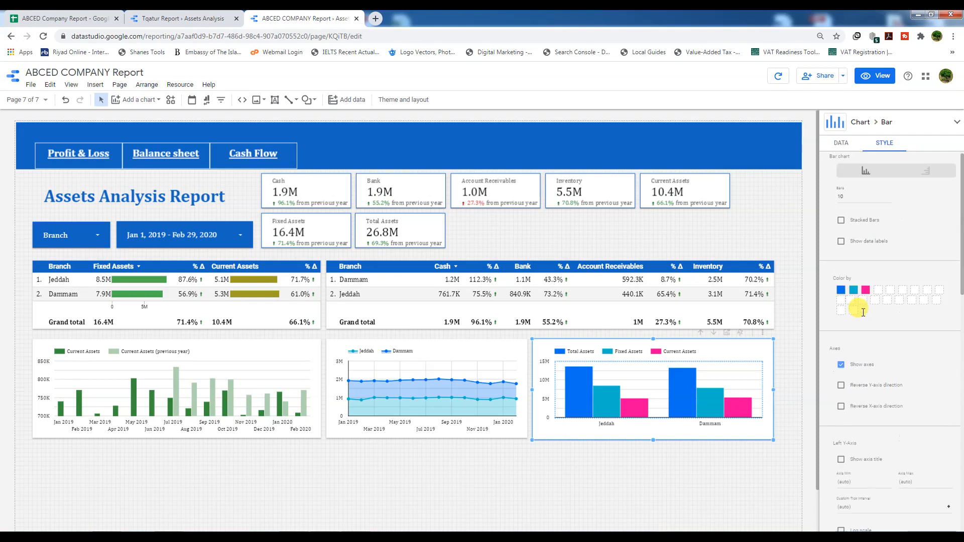
left_click_drag(860, 317, 847, 304)
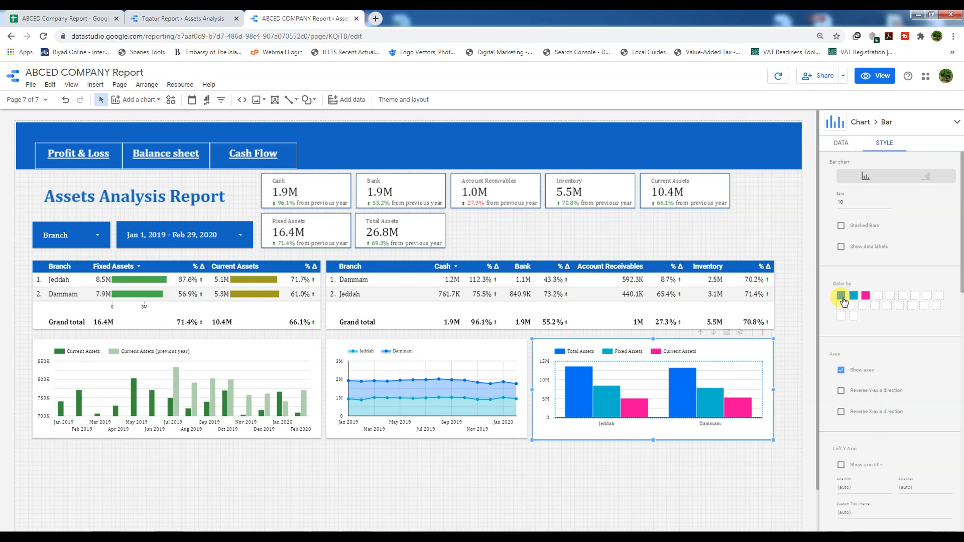
left_click(842, 297)
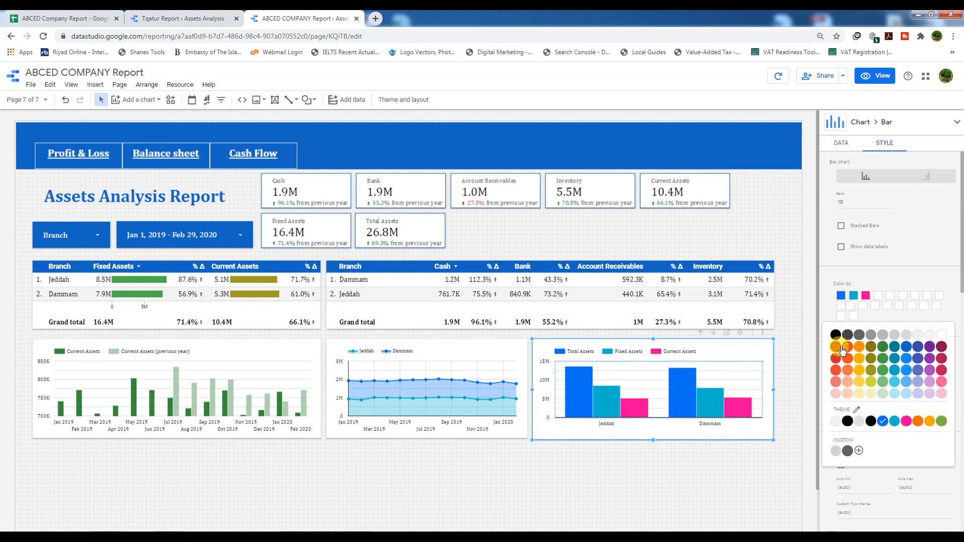
left_click(835, 368)
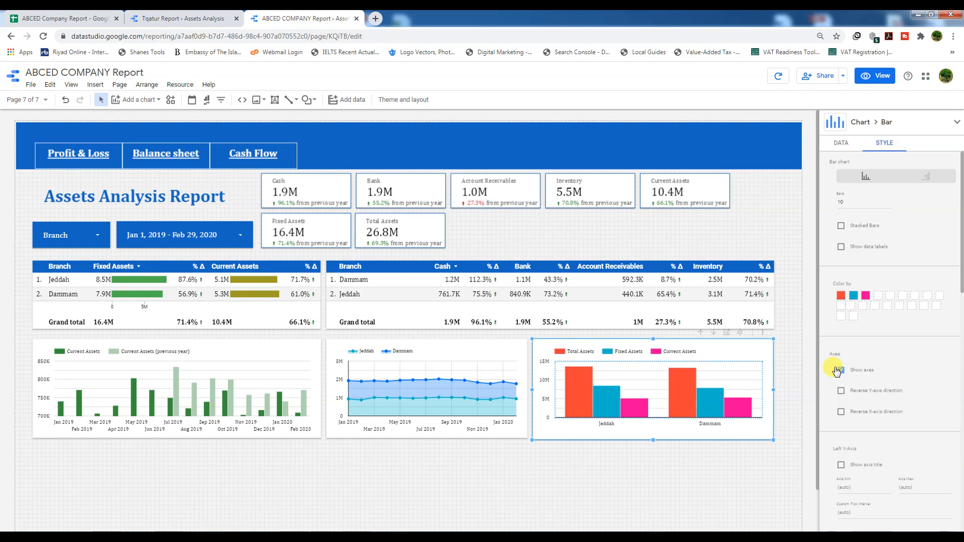
left_click(852, 298)
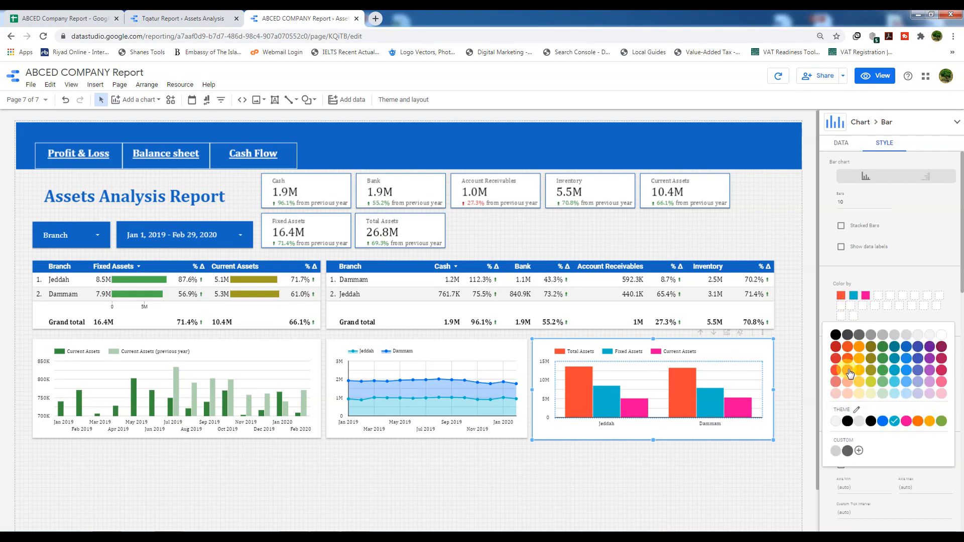
left_click(848, 372)
left_click(864, 296)
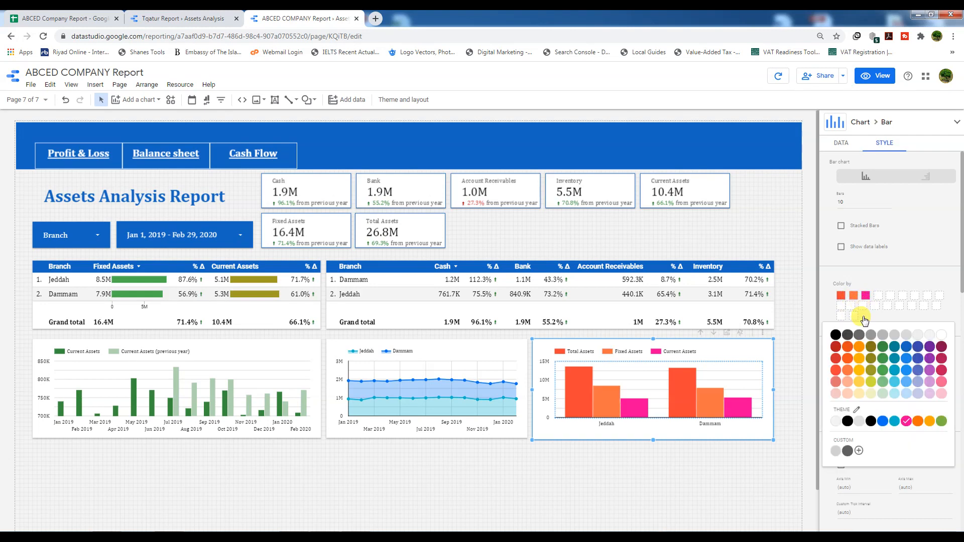
left_click(858, 370)
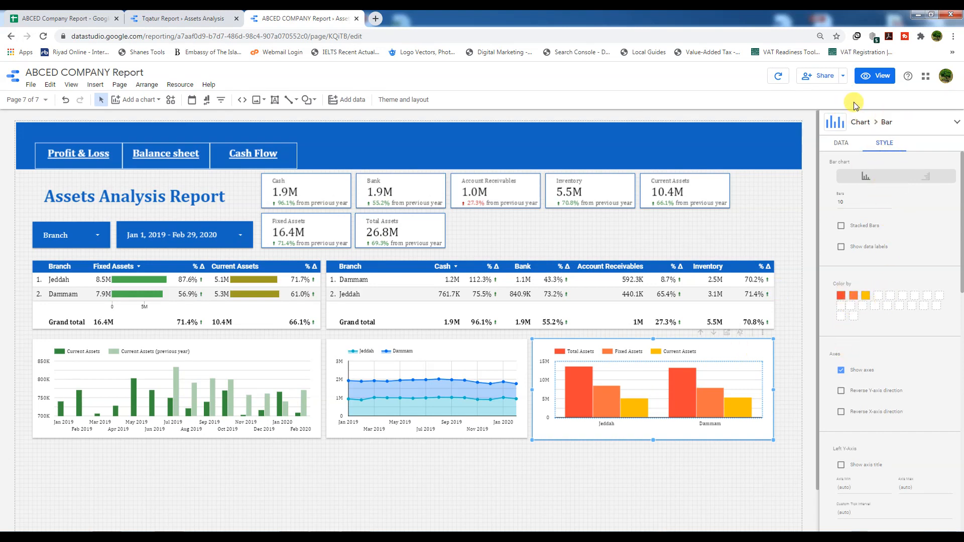
- Preview the report and drill the branch column chart down to months and back up to Branch
left_click(876, 78)
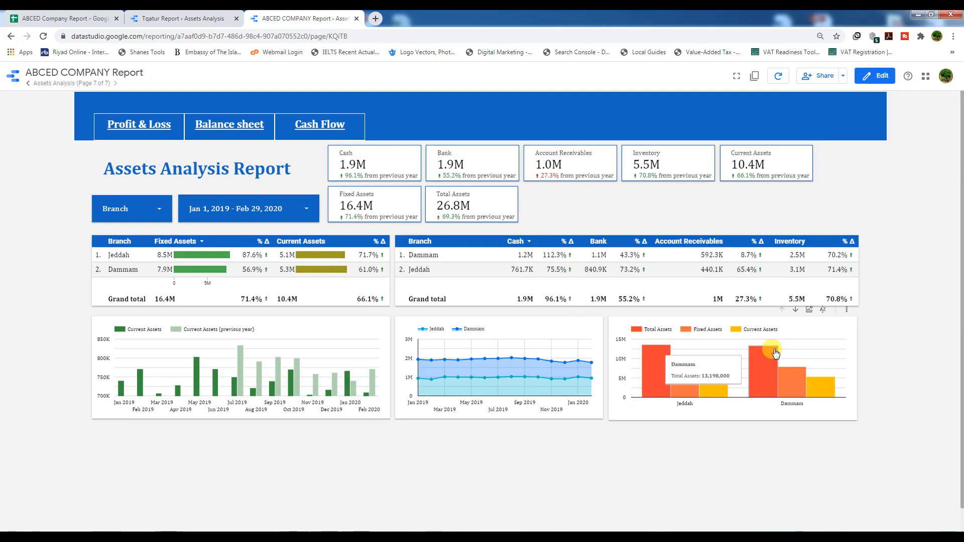
left_click(795, 311)
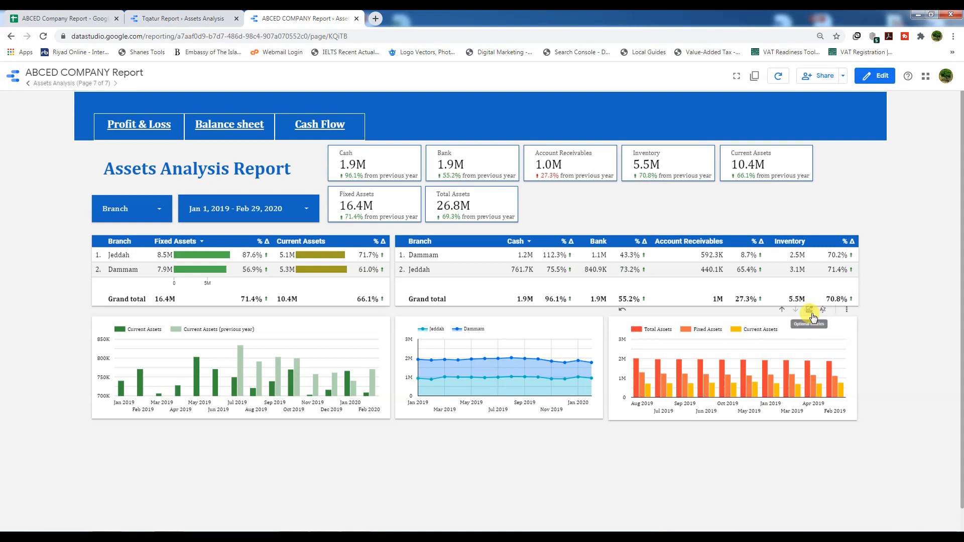
left_click(782, 310)
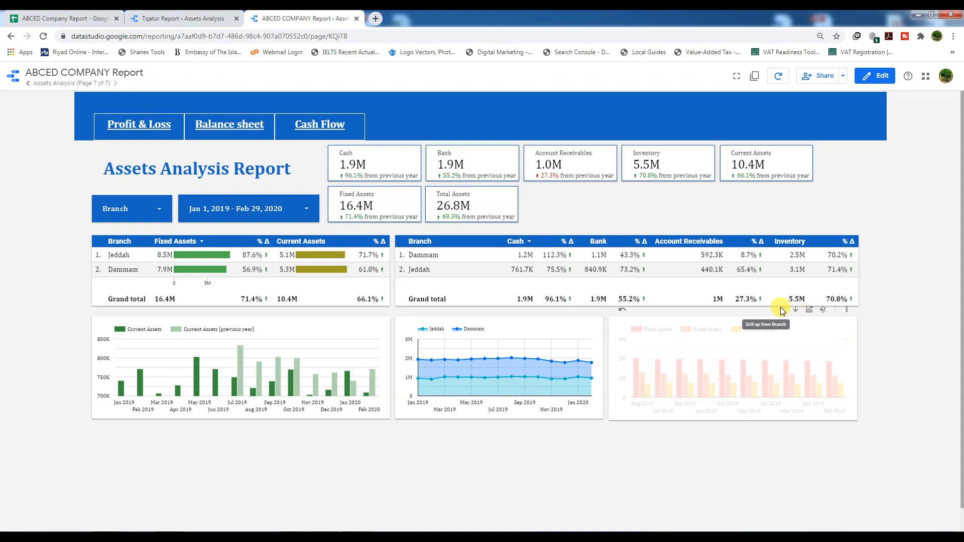
- In the preview, swap the column chart's metrics to Cash, Bank, Account Receivables and Inventory, and return to editing the report
left_click(809, 312)
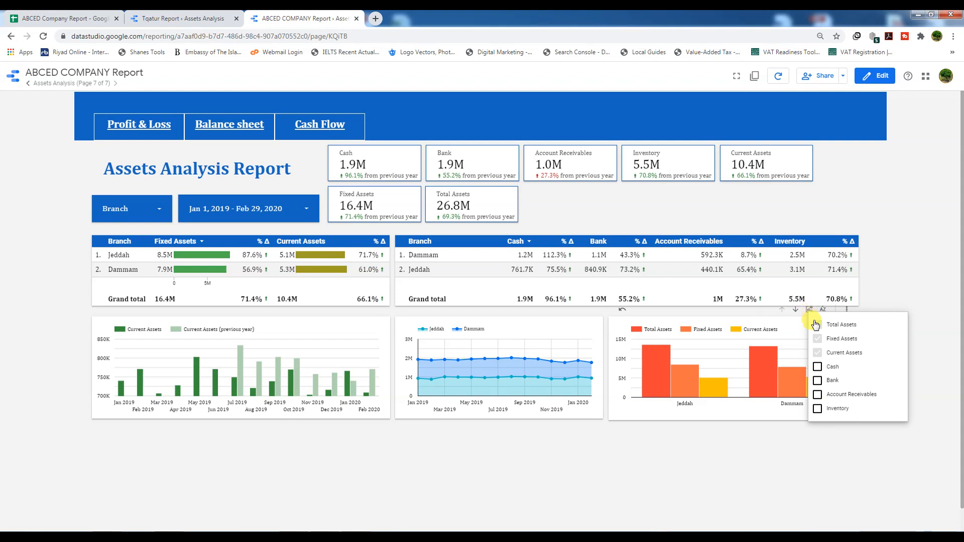
left_click(818, 366)
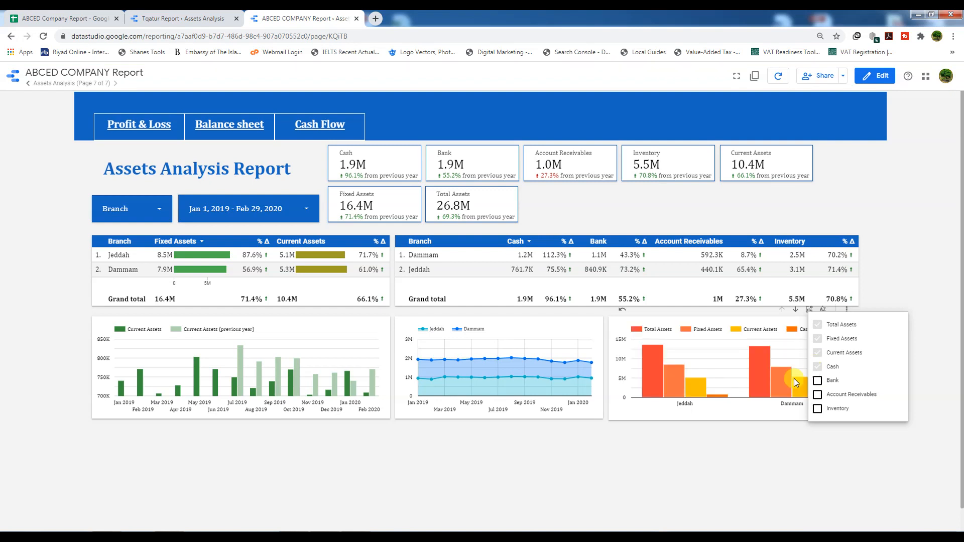
left_click(818, 354)
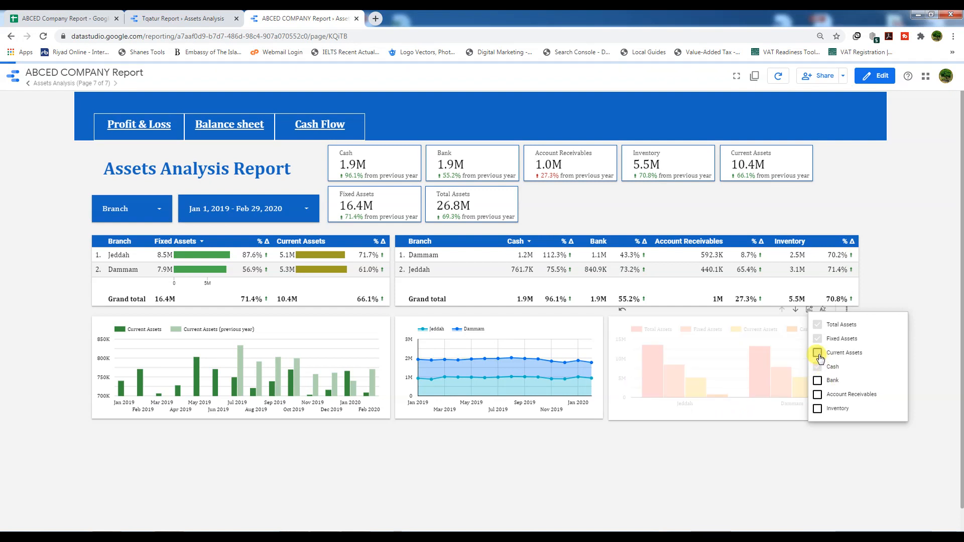
left_click(818, 339)
left_click(817, 325)
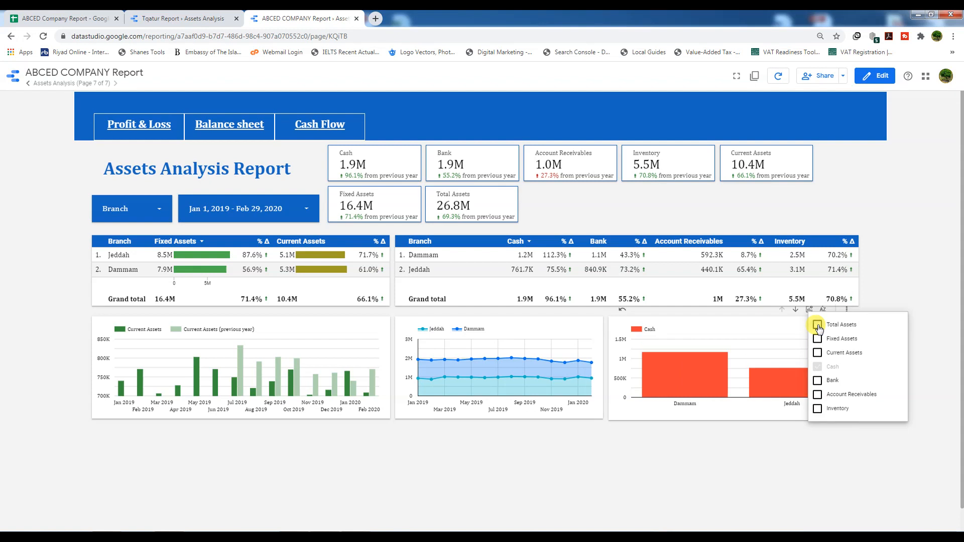
left_click(817, 381)
left_click(817, 395)
left_click(817, 411)
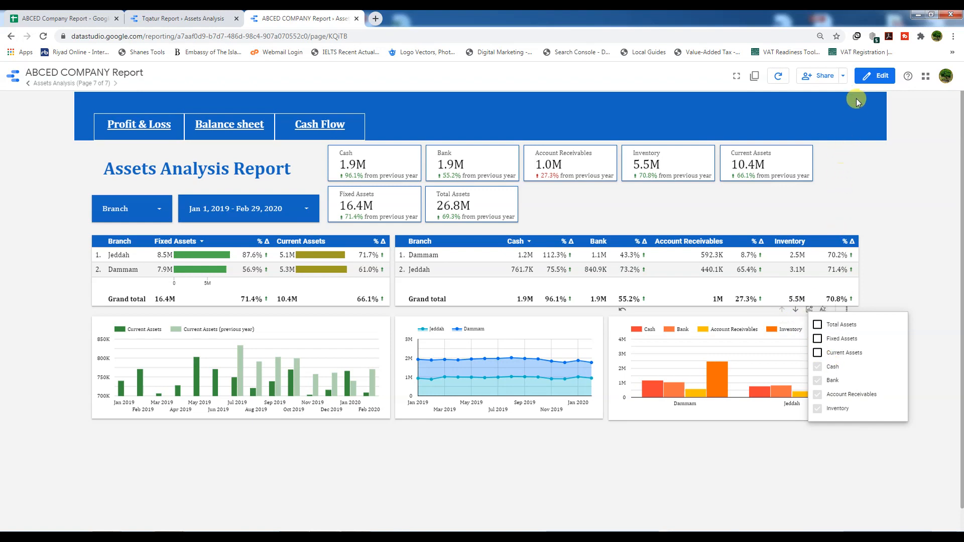
left_click(876, 76)
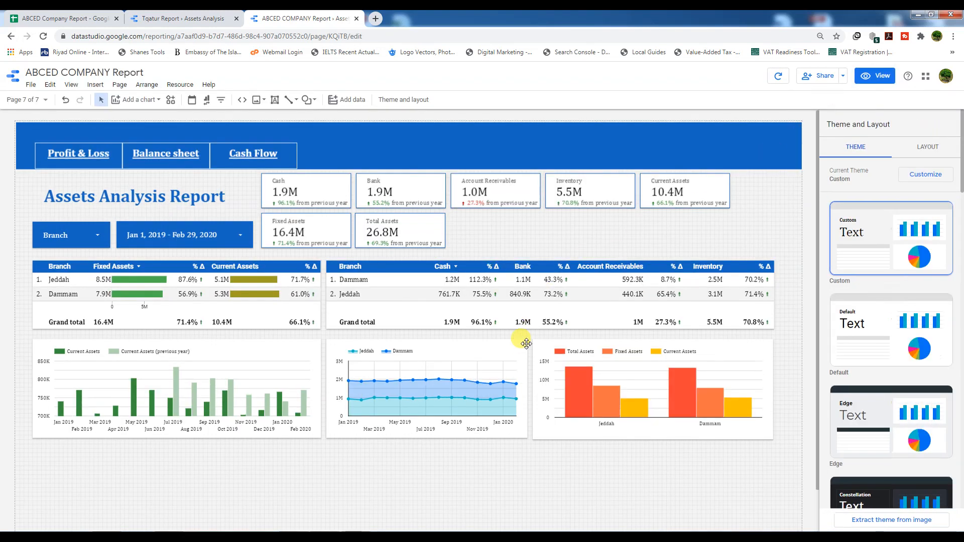
- Insert a pivot table below the trend charts, spanning from the page's left margin to the area chart's right edge
scroll(521, 365, "down", 1)
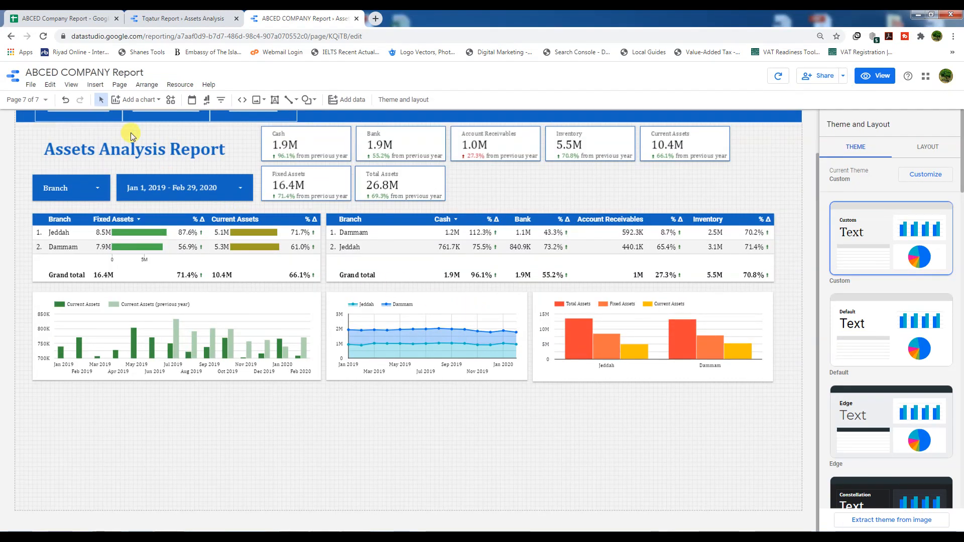
left_click(149, 101)
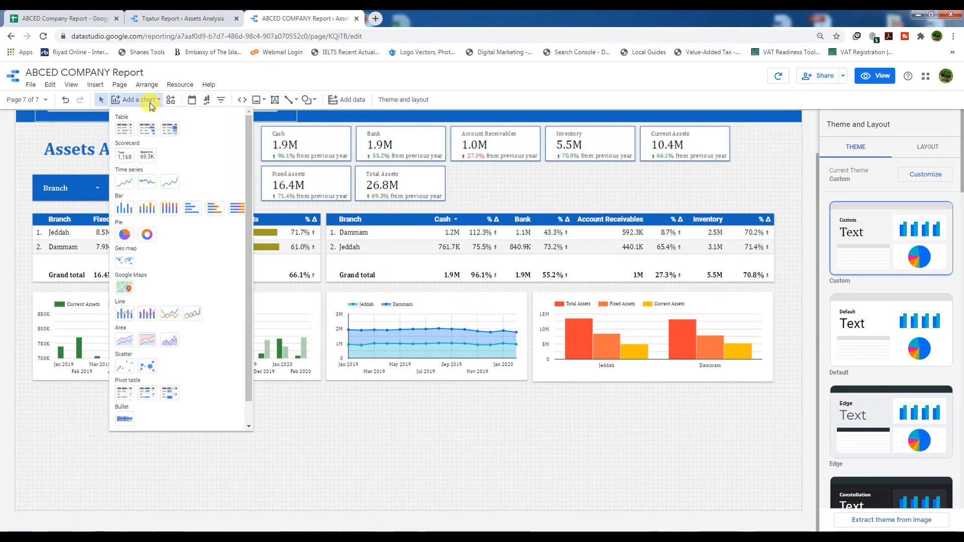
left_click(124, 392)
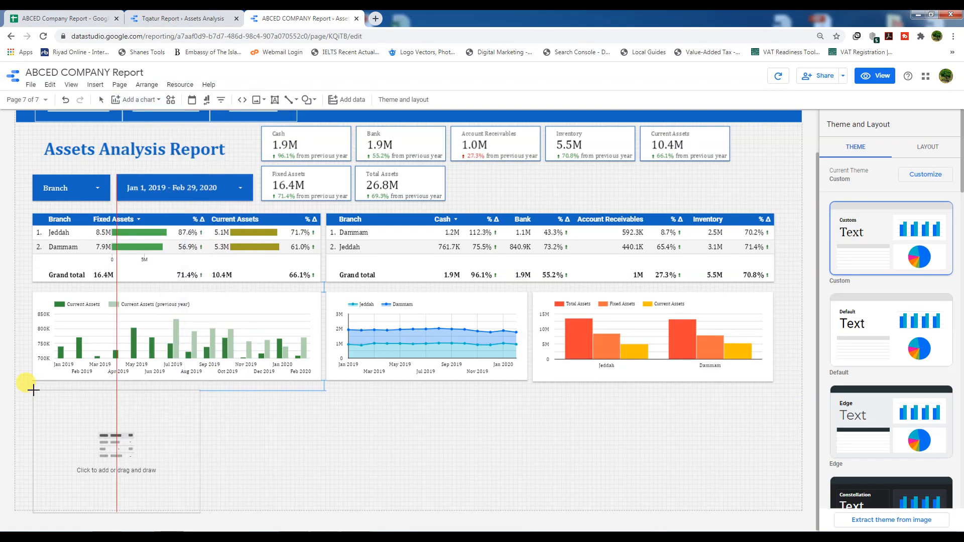
left_click_drag(33, 388, 526, 487)
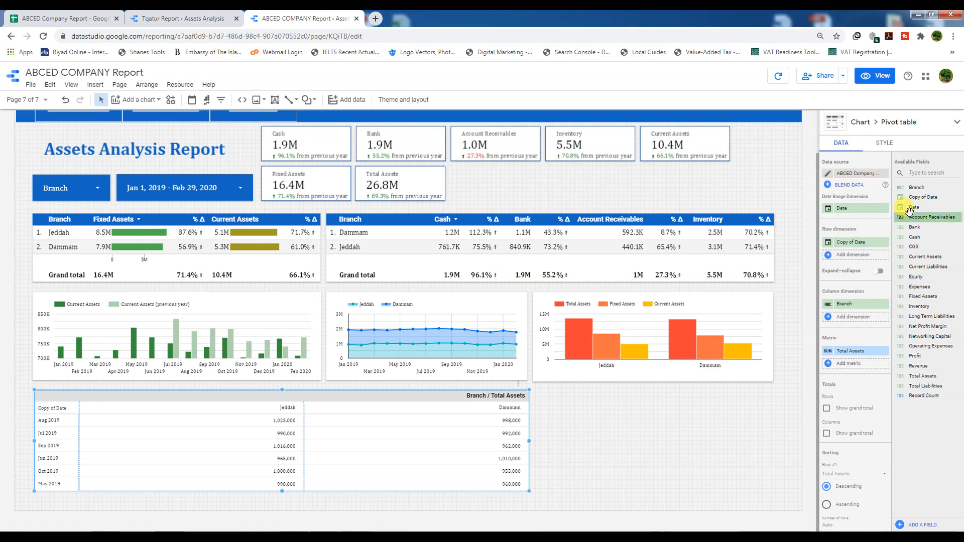
- Set the pivot table's row dimension to Branch and its column dimension to Copy of Date, renamed Monthly
left_click_drag(915, 188, 856, 261)
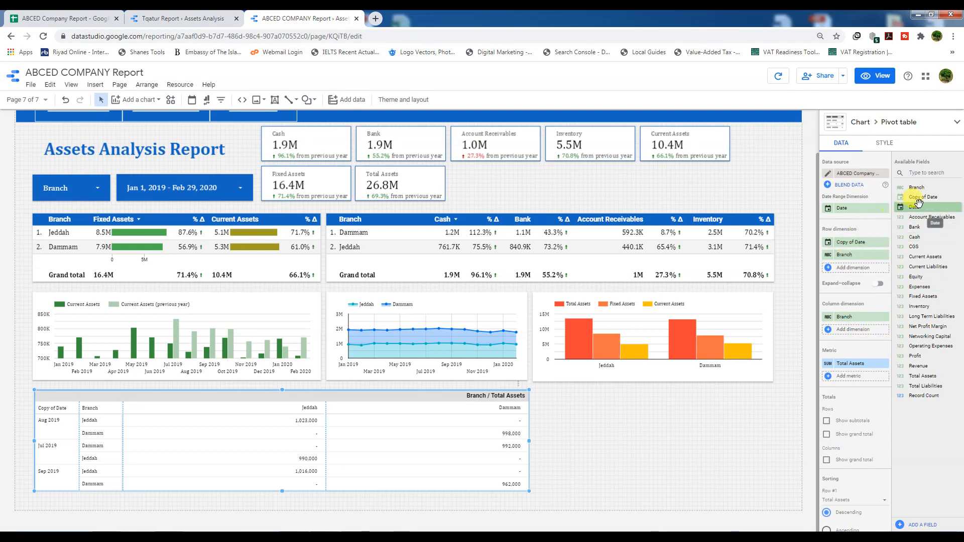
left_click_drag(918, 197, 851, 318)
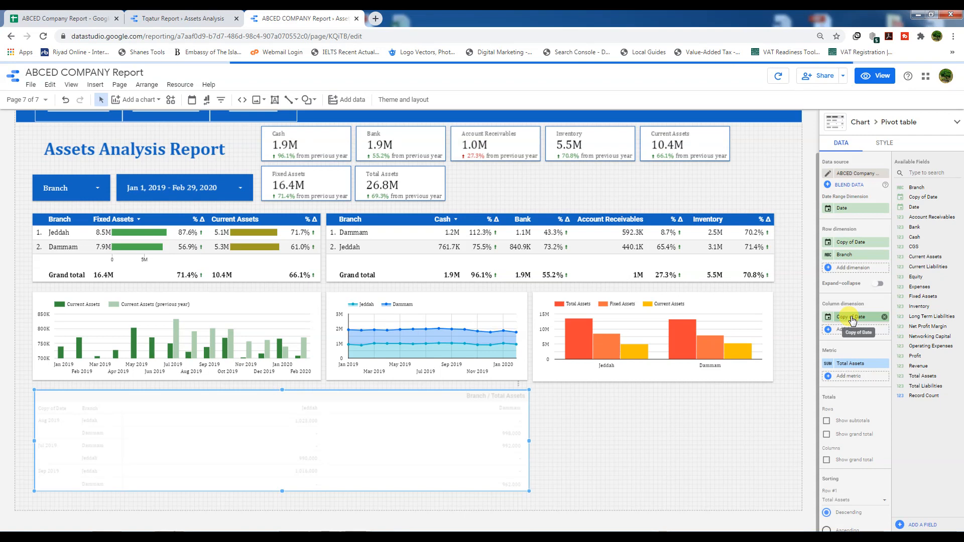
left_click(884, 243)
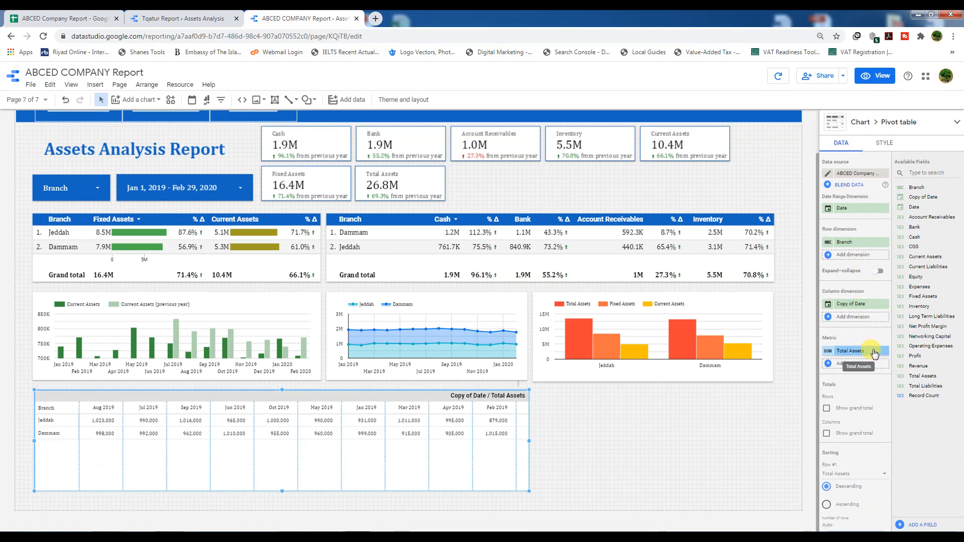
left_click(829, 305)
type("Monthly")
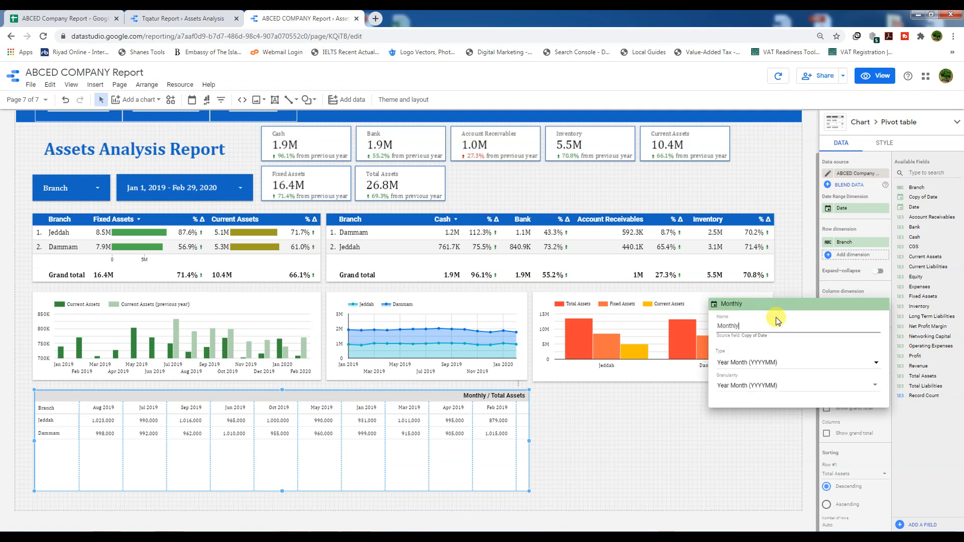
left_click(736, 442)
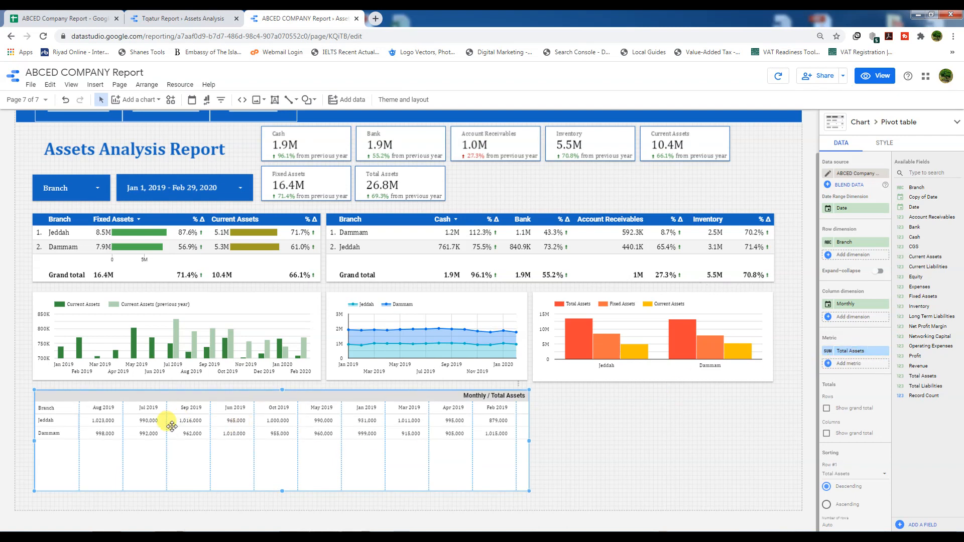
- Show row and column grand totals in the pivot table, and make the table slightly shorter and wider
left_click_drag(283, 491, 282, 482)
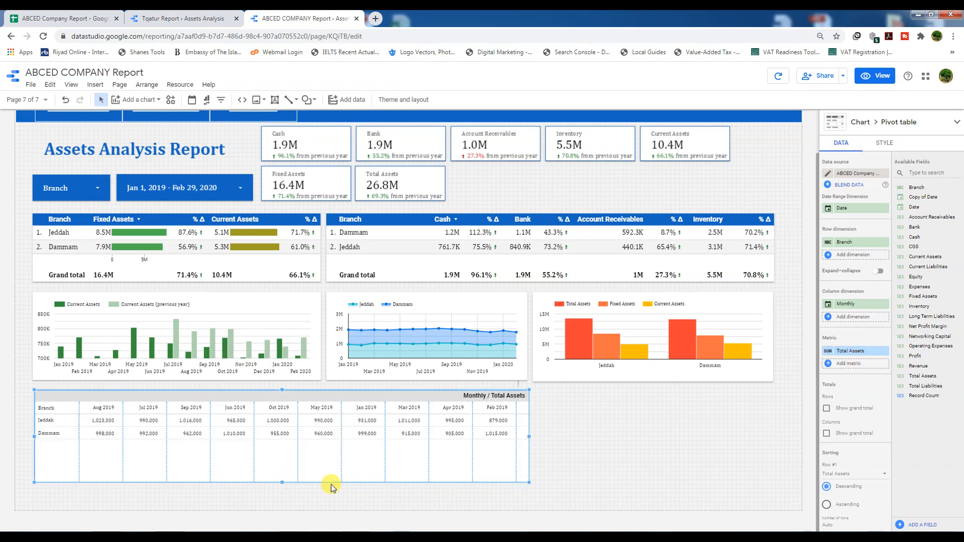
left_click(826, 408)
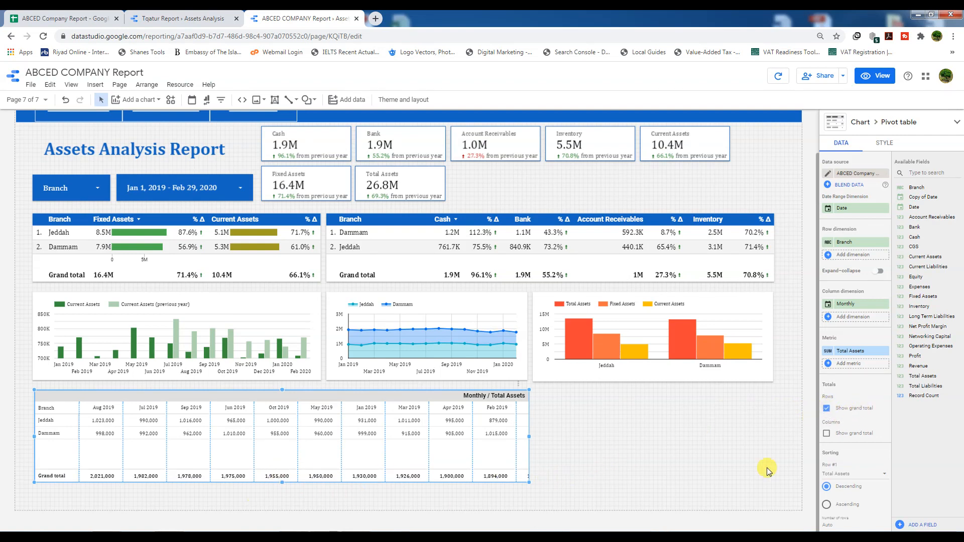
left_click(826, 434)
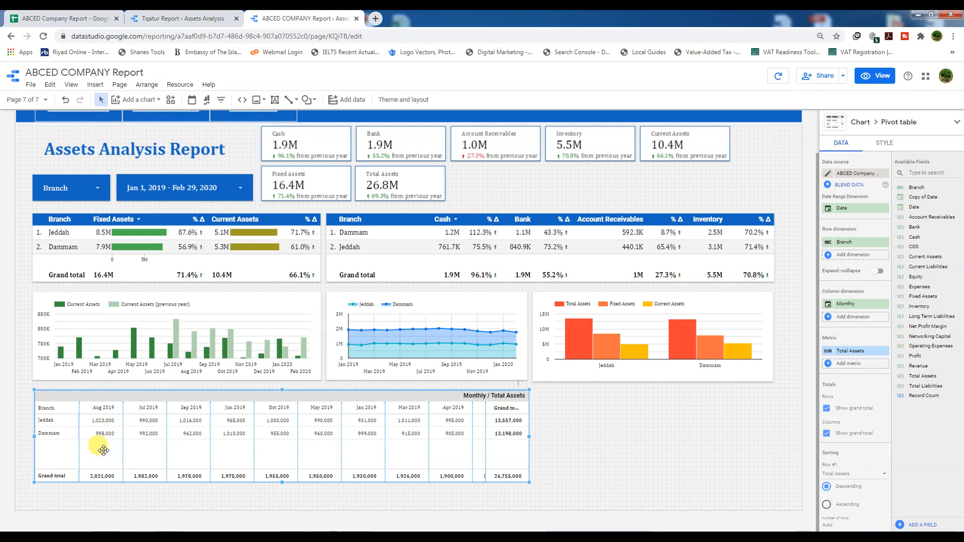
left_click_drag(528, 427, 545, 432)
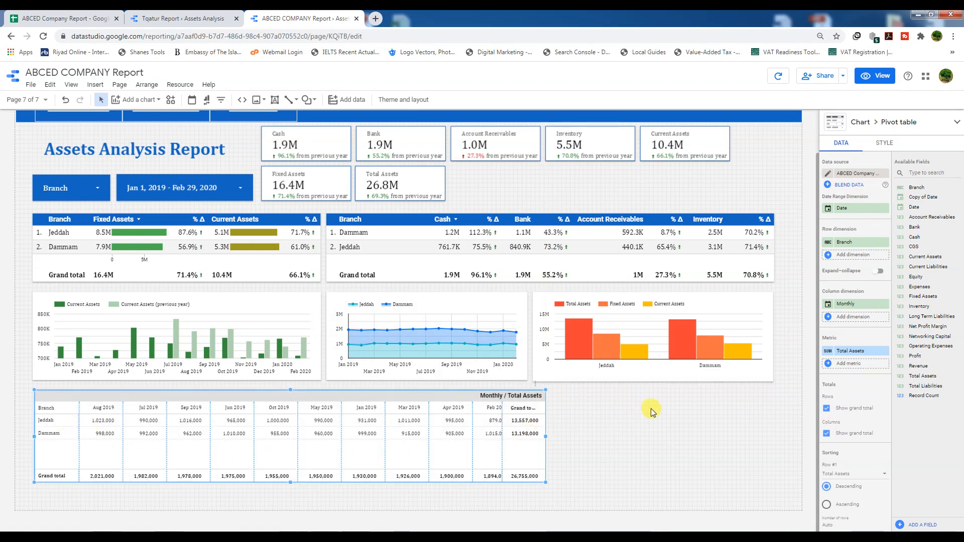
- Style the pivot table's header with white 16px text on a dark blue background
scroll(849, 477, "down", 5)
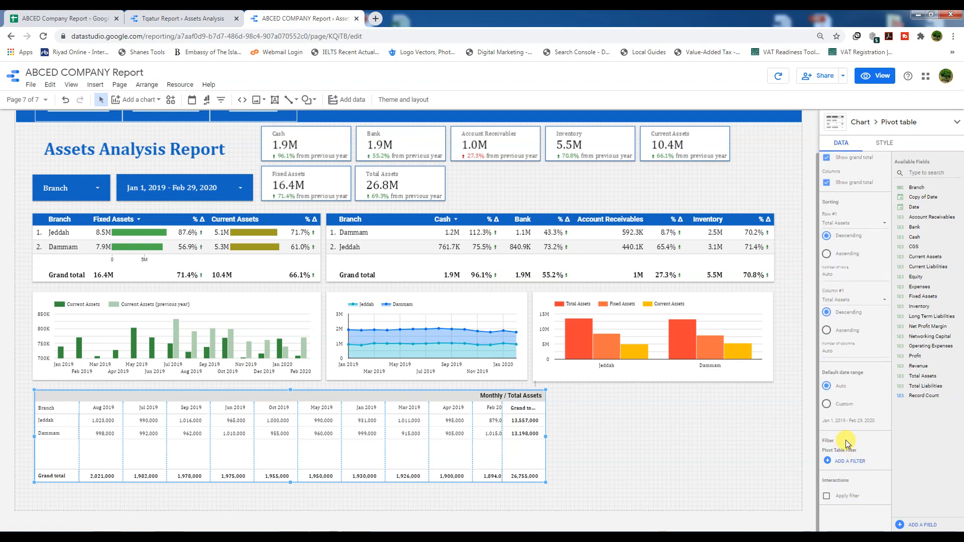
scroll(846, 443, "down", 2)
scroll(847, 439, "up", 2)
left_click(880, 148)
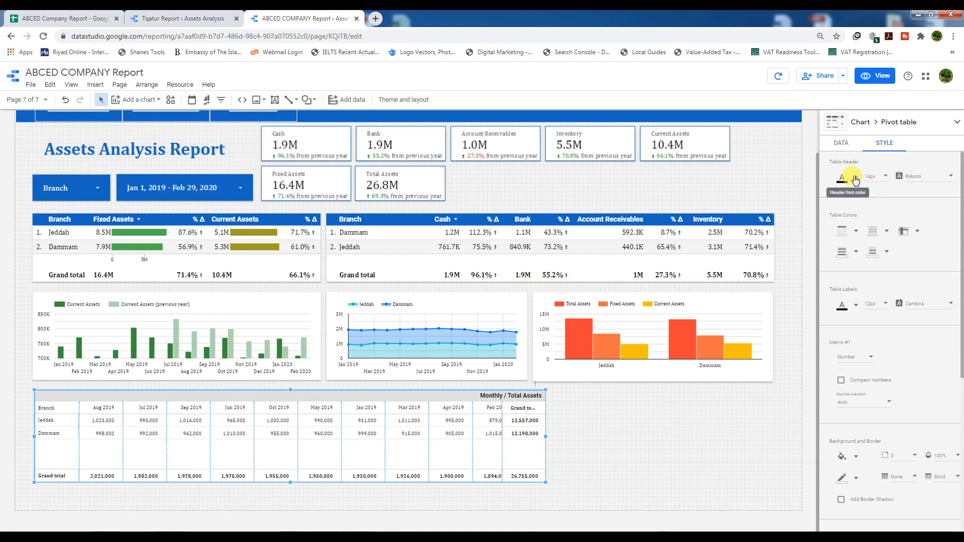
left_click(855, 179)
left_click(942, 213)
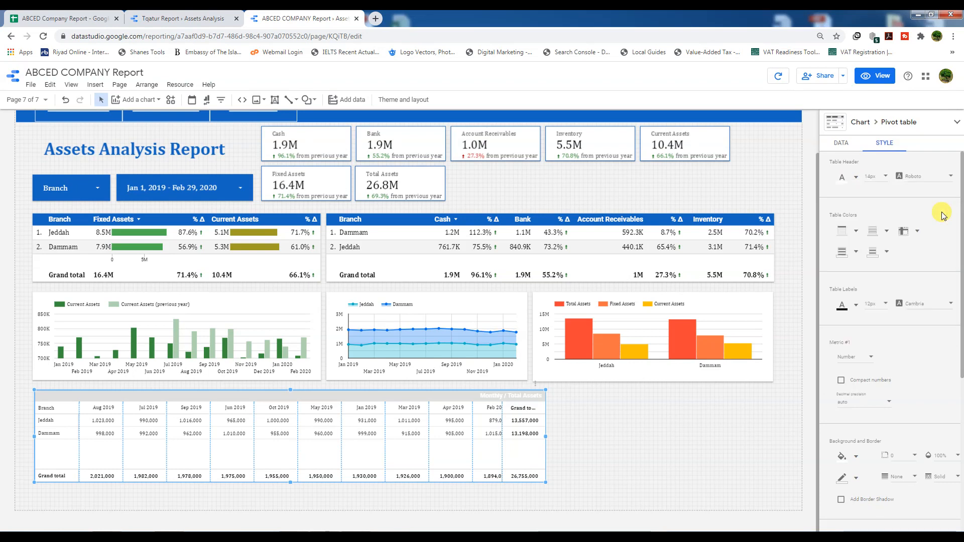
left_click(873, 177)
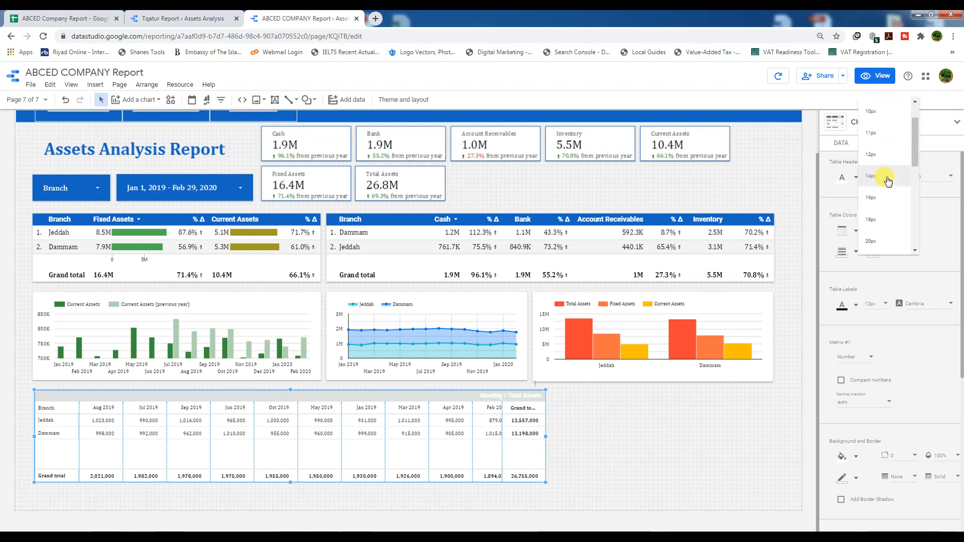
left_click(873, 200)
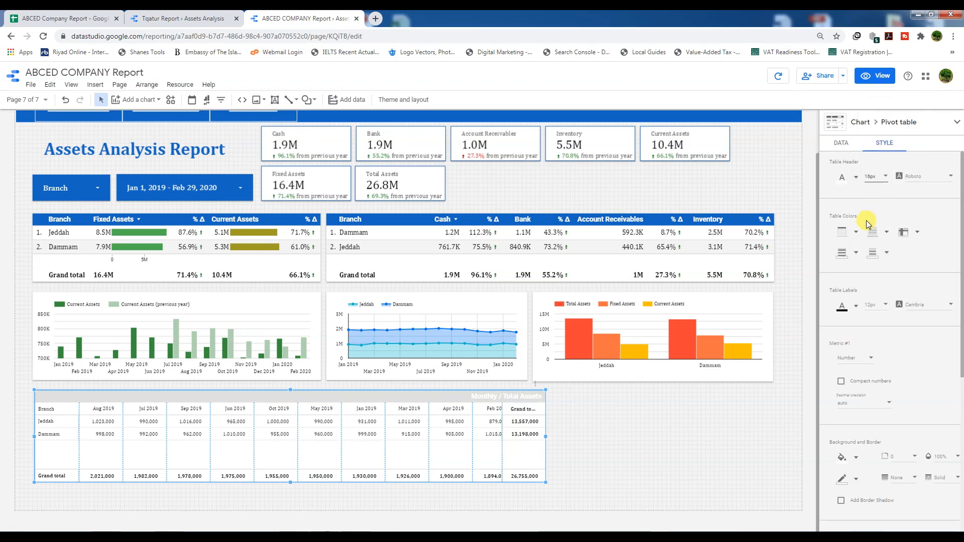
left_click(855, 233)
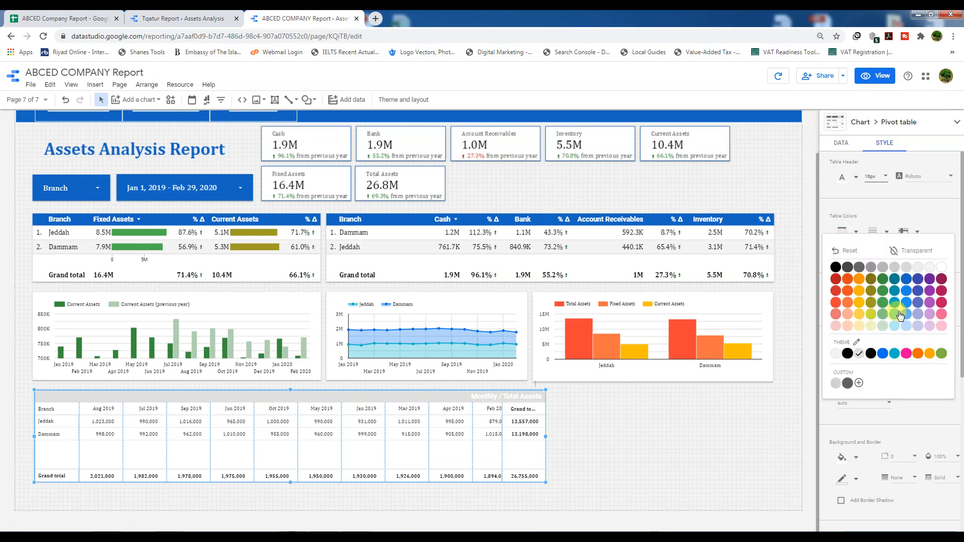
left_click(906, 279)
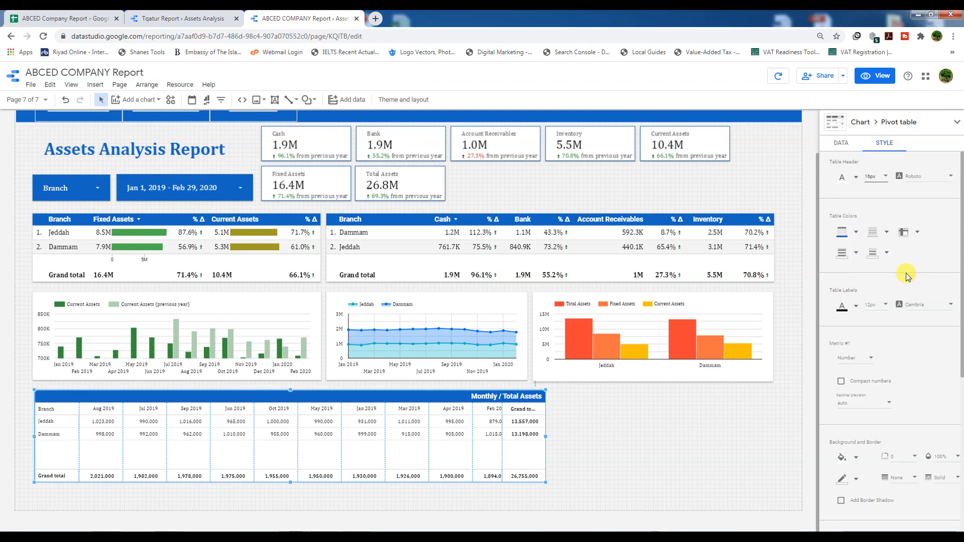
- Shade the pivot table's even rows light gray and set its label font size to 16px
left_click(887, 254)
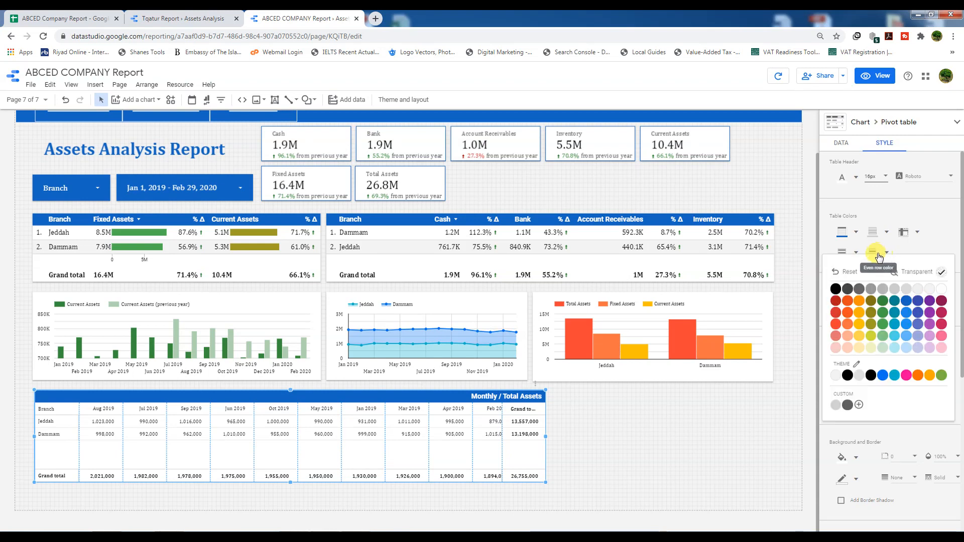
left_click(928, 291)
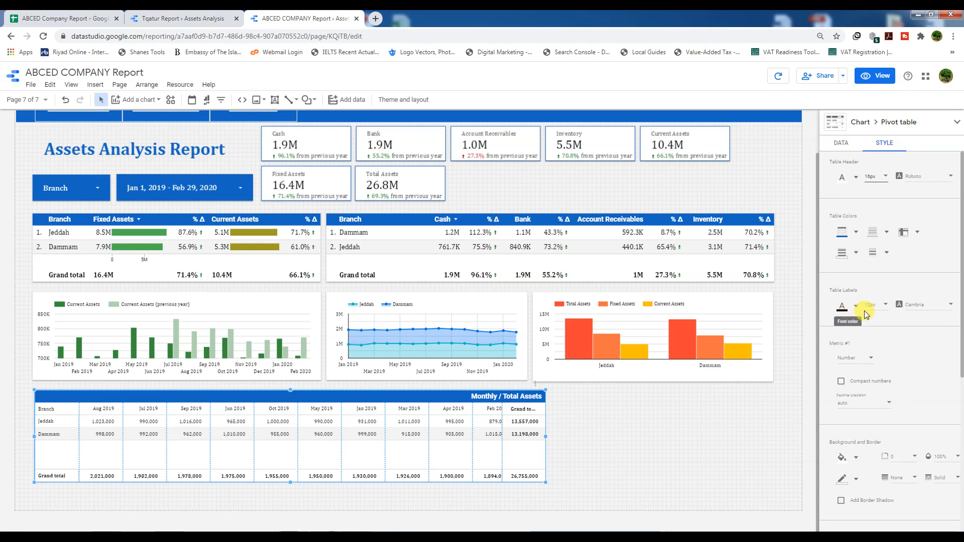
left_click(883, 306)
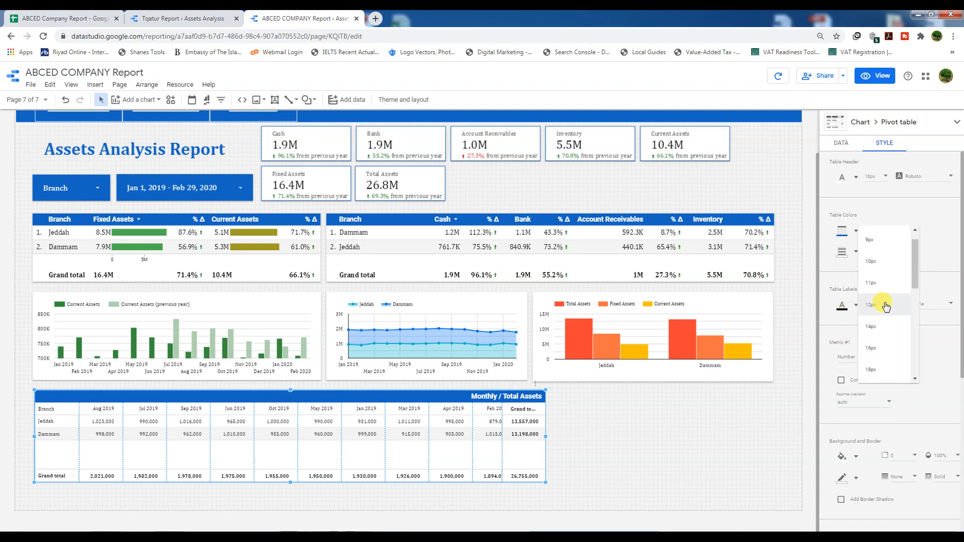
left_click(873, 348)
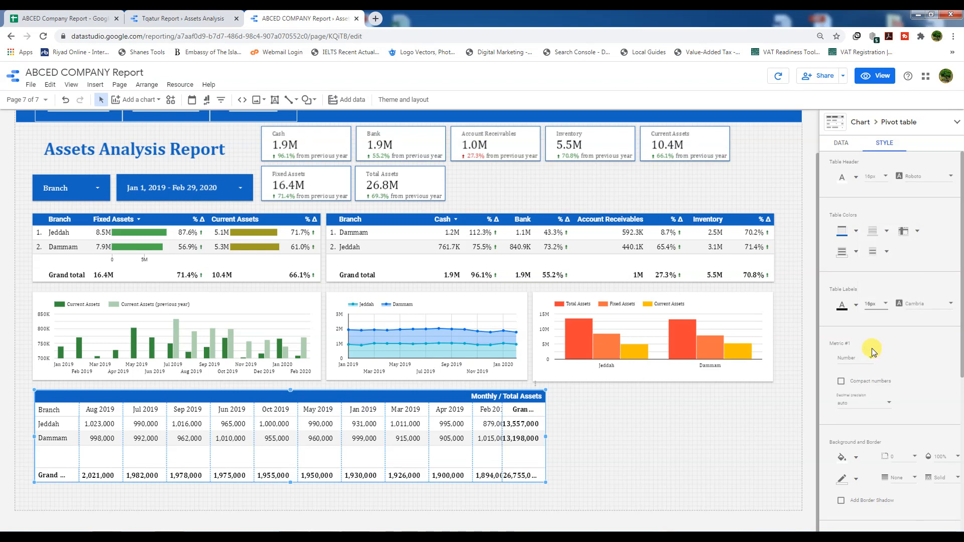
- Display the pivot table's Total Assets metric as compact numbers
scroll(859, 326, "down", 2)
left_click(842, 282)
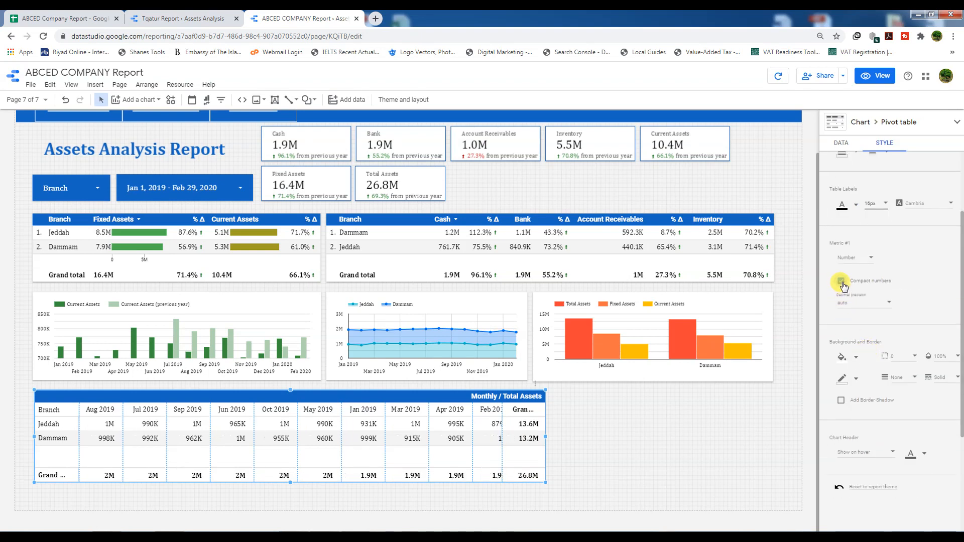
scroll(850, 351, "down", 1)
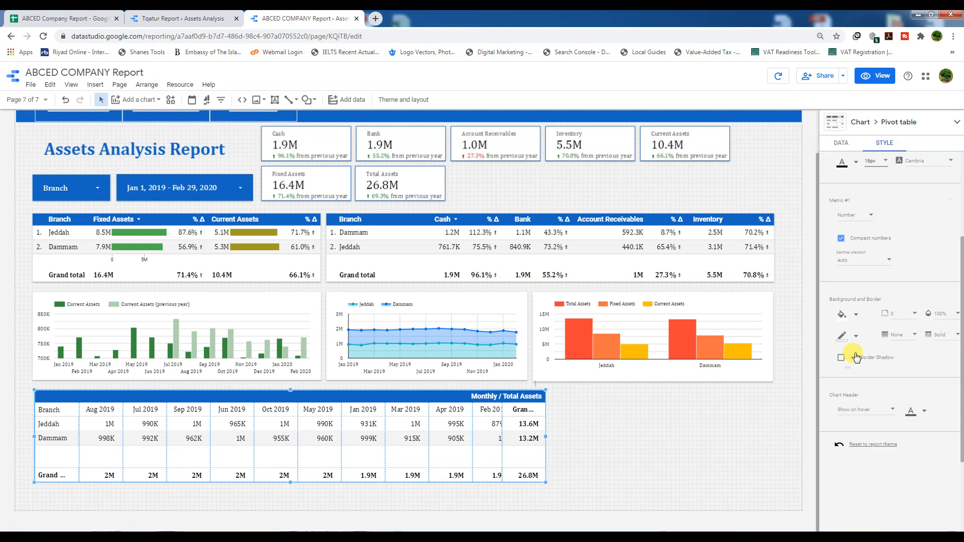
- Give the pivot table a white background and a border shadow, and adjust its column widths
left_click(855, 309)
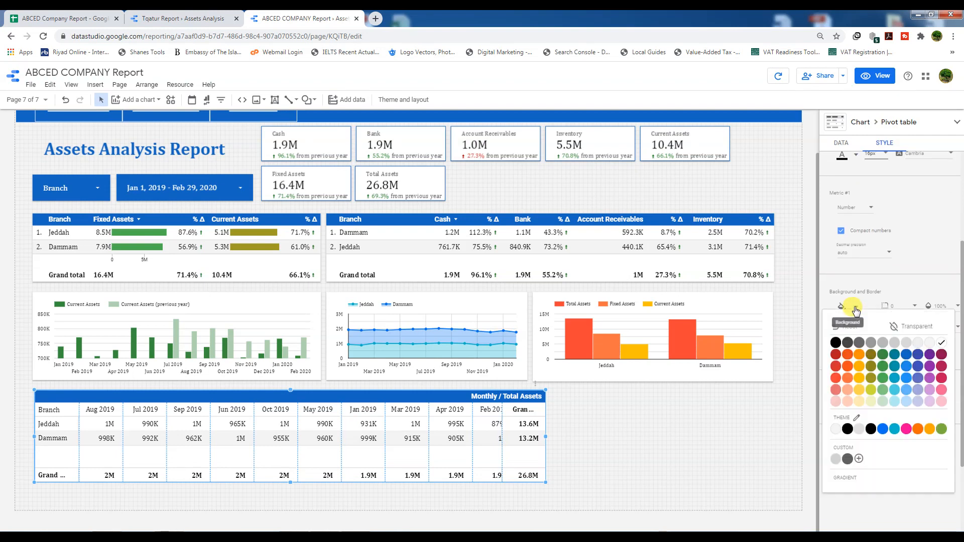
left_click(941, 346)
left_click(842, 351)
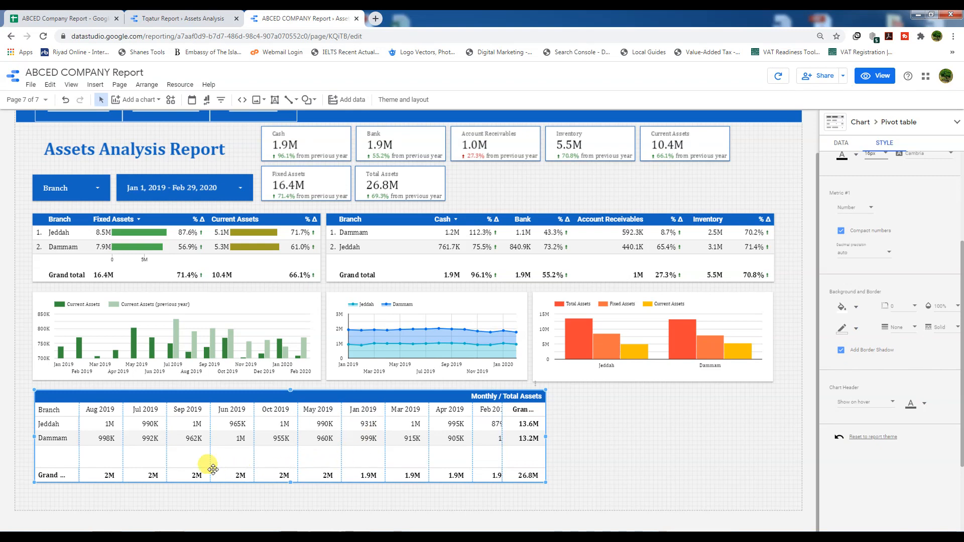
left_click_drag(79, 449, 140, 438)
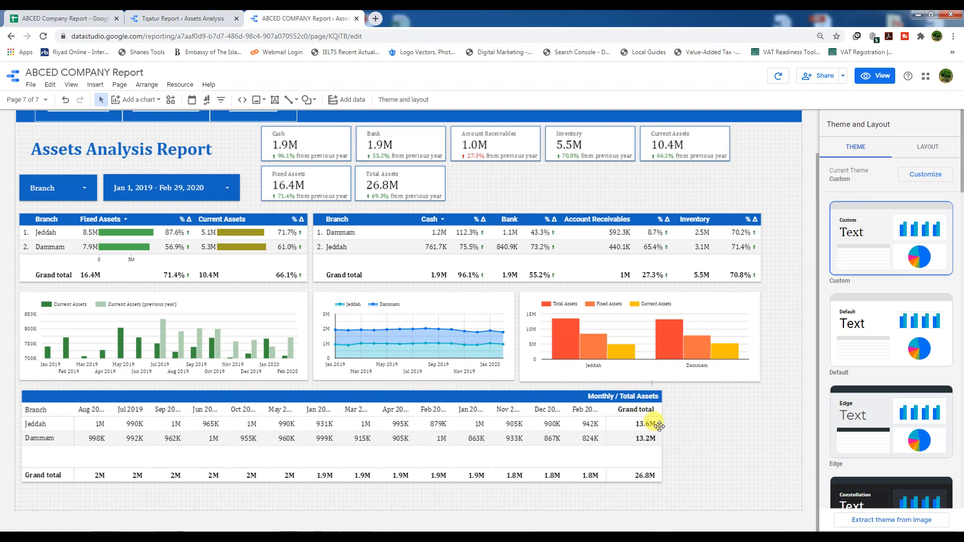
- Add a pie chart beside the pivot table, enable drill-down, and add Copy of Date as its second dimension
left_click(134, 99)
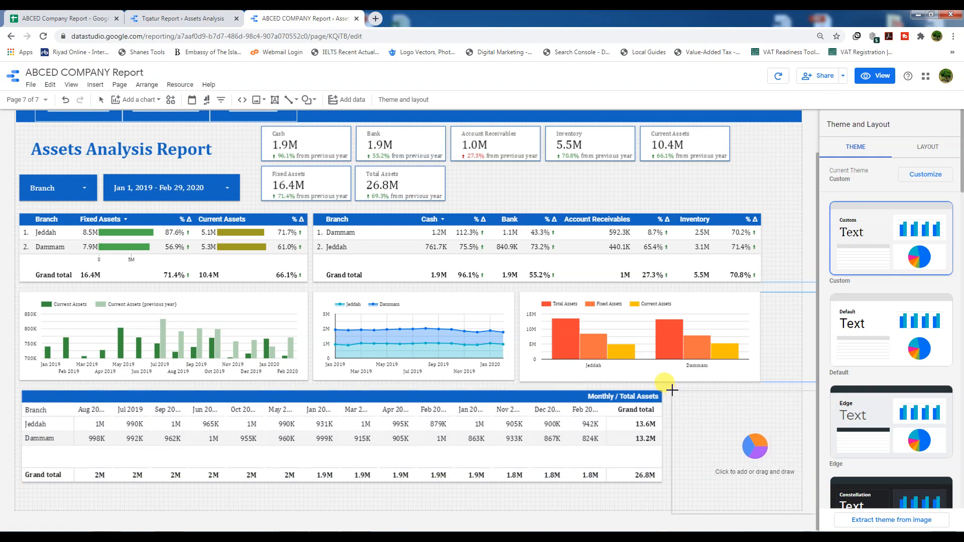
left_click_drag(673, 390, 789, 486)
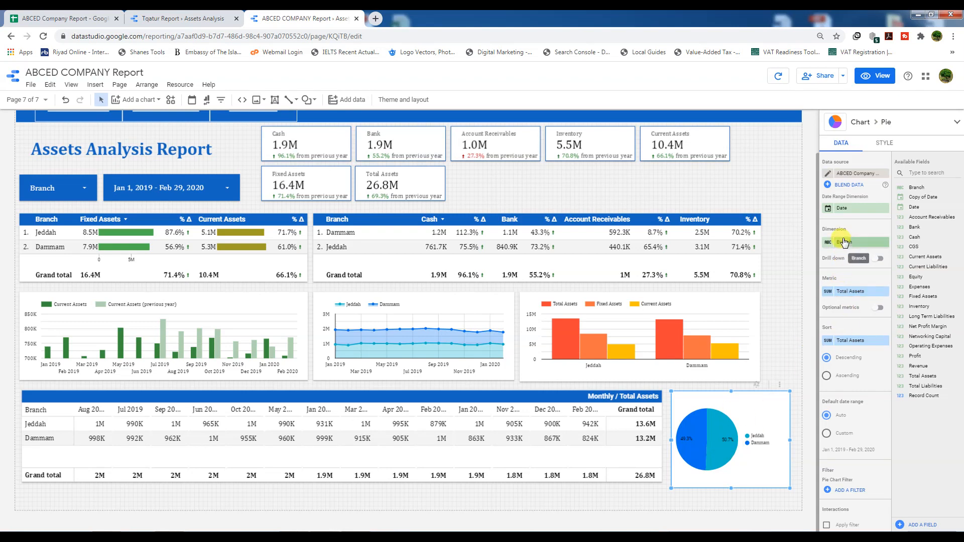
left_click(878, 259)
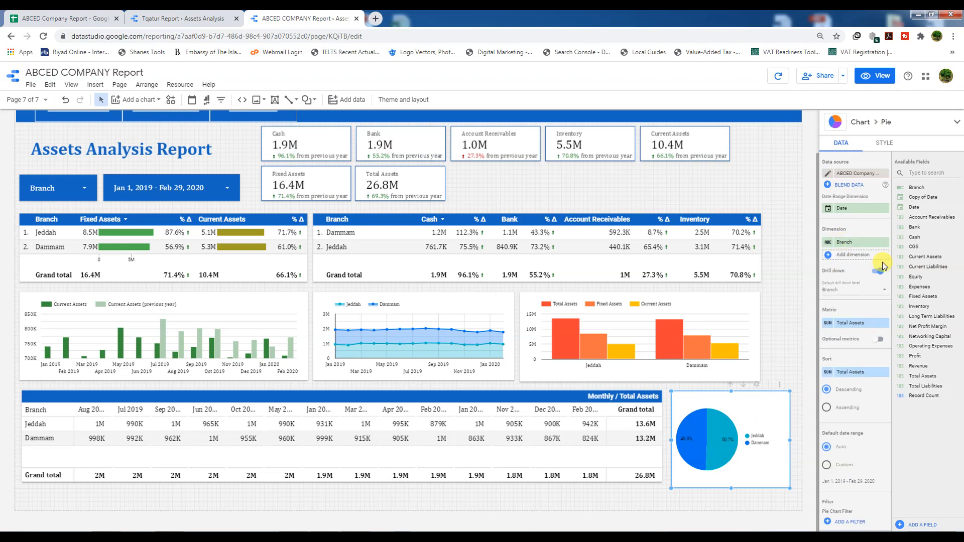
left_click_drag(921, 198, 853, 260)
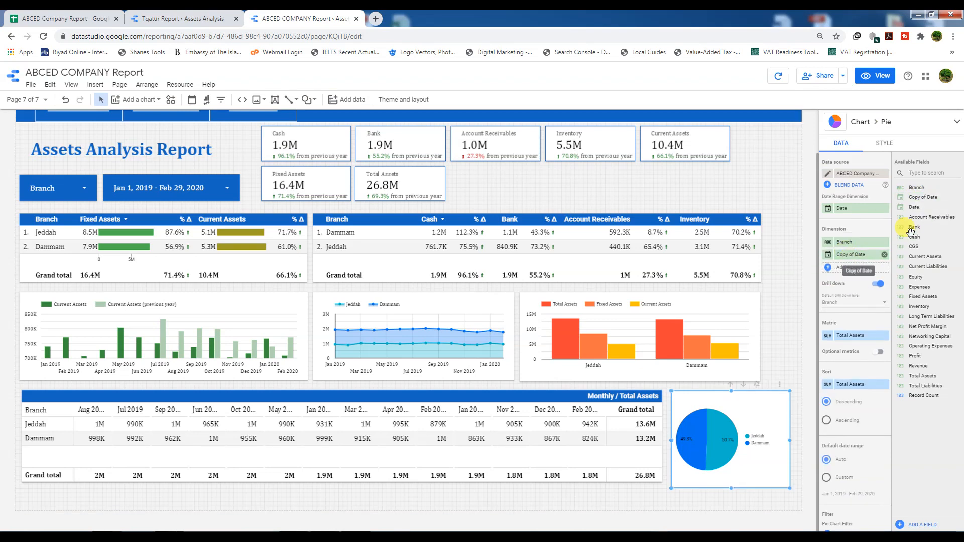
- Add Copy of Date again as the pie chart's third dimension, with Year granularity and the name Yearly
left_click_drag(919, 197, 828, 271)
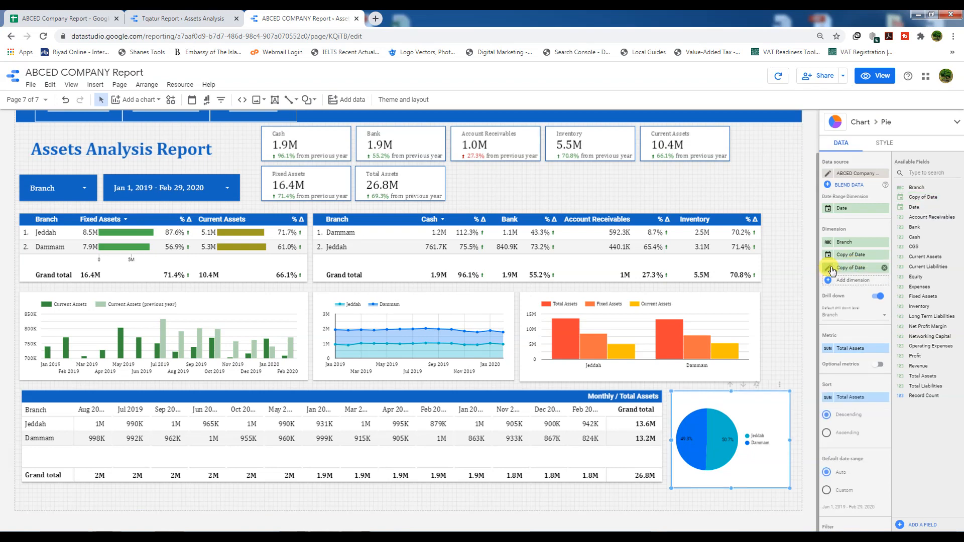
left_click(829, 269)
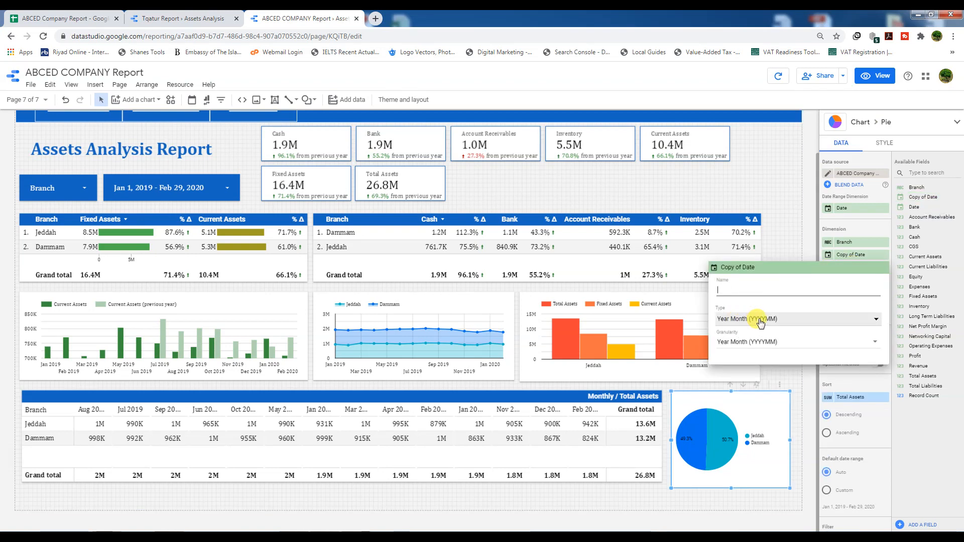
left_click(756, 341)
left_click(722, 369)
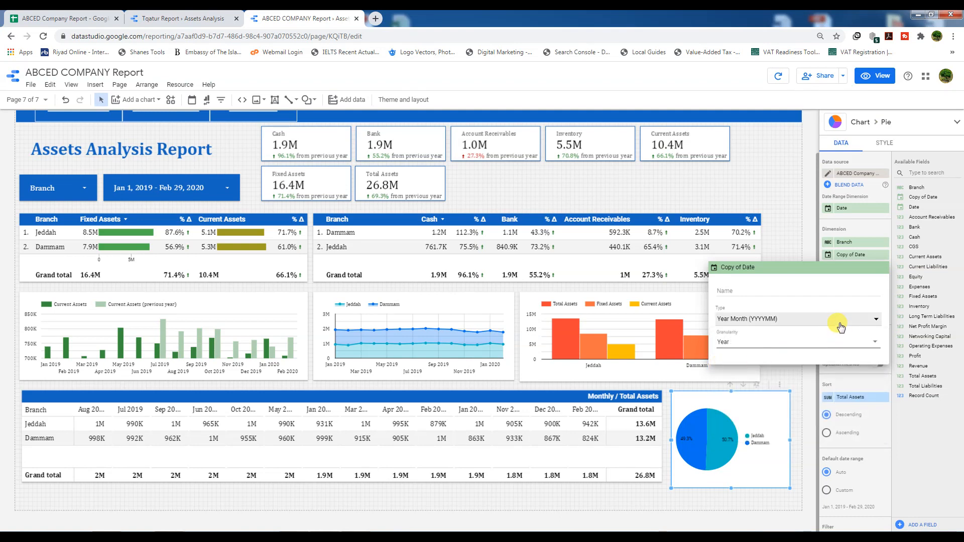
left_click(721, 291)
type("zYearly")
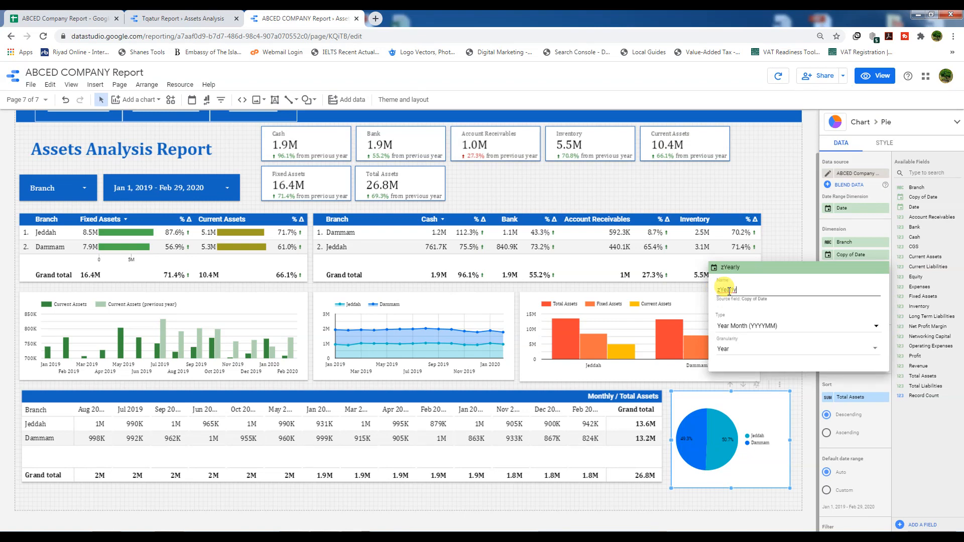
key("BackSpace")
key("BackSpace")
key("BackSpace")
key("BackSpace")
type("Ye")
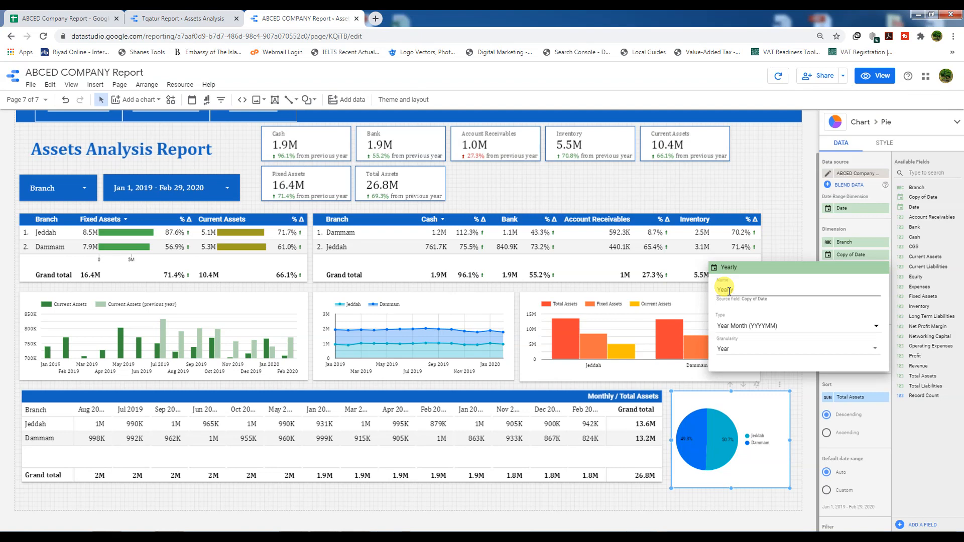
left_click(787, 379)
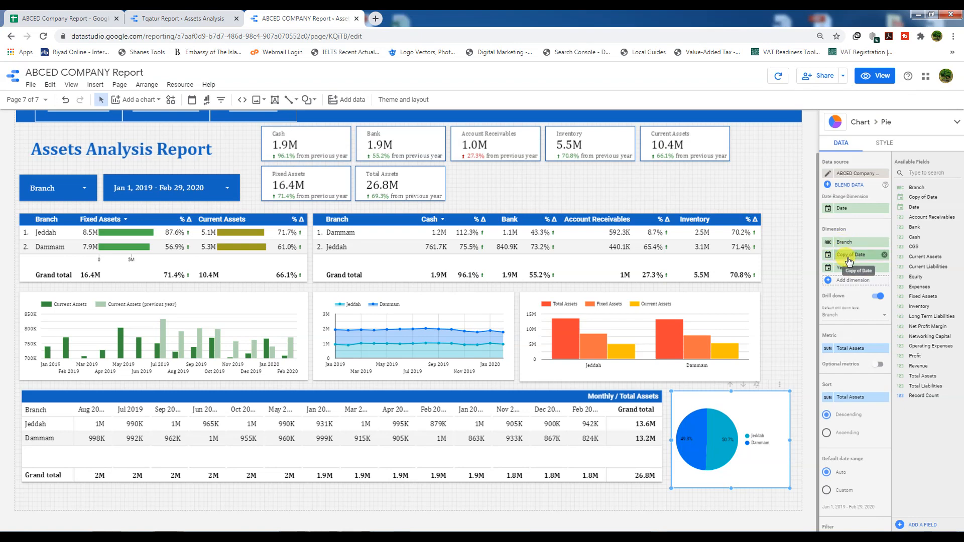
- Preview the report and drill the pie chart down from Branch through Copy of Date to Yearly
left_click(872, 76)
mouse_move(818, 391)
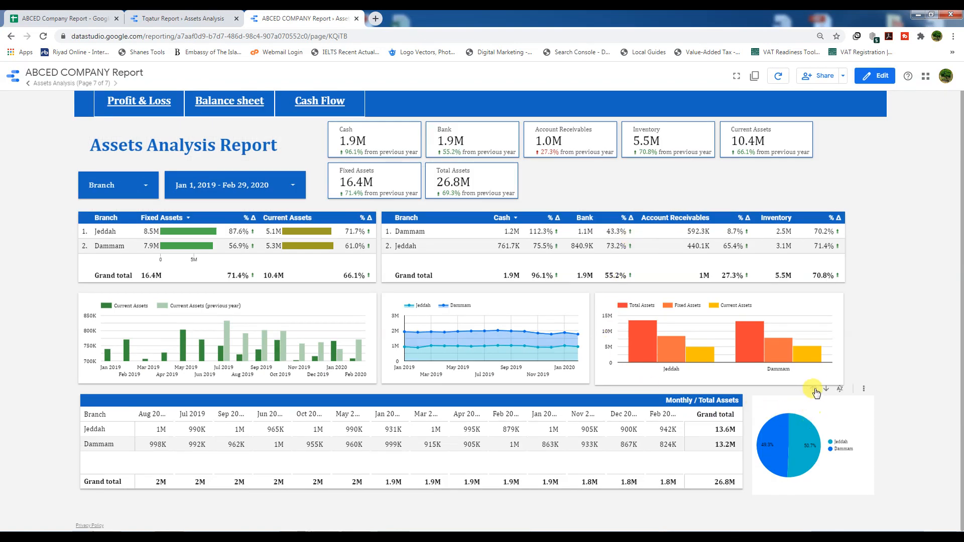
left_click(828, 390)
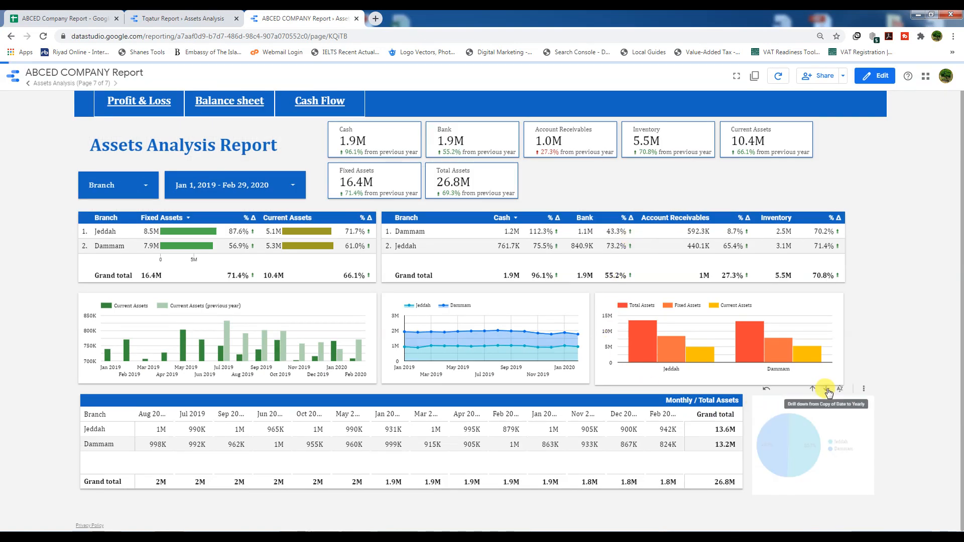
left_click(829, 391)
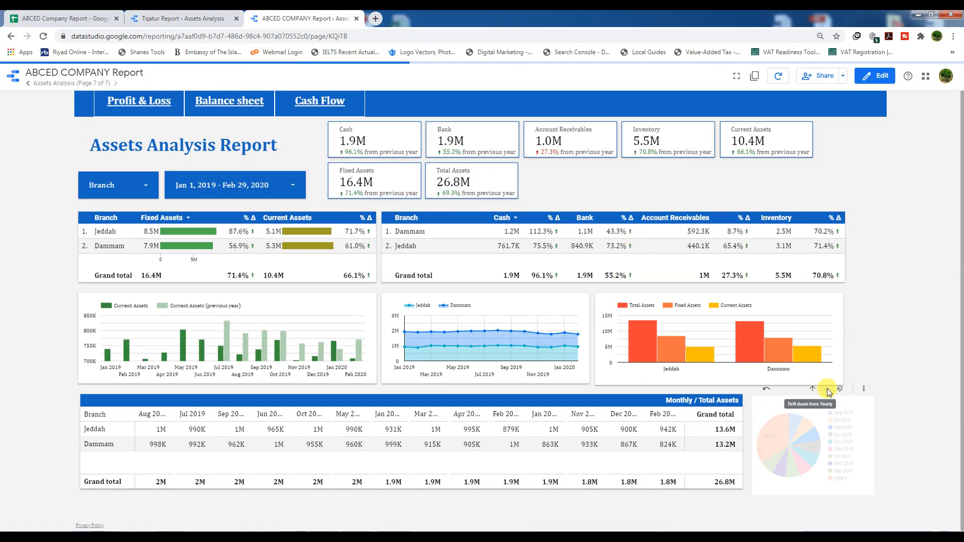
mouse_move(801, 462)
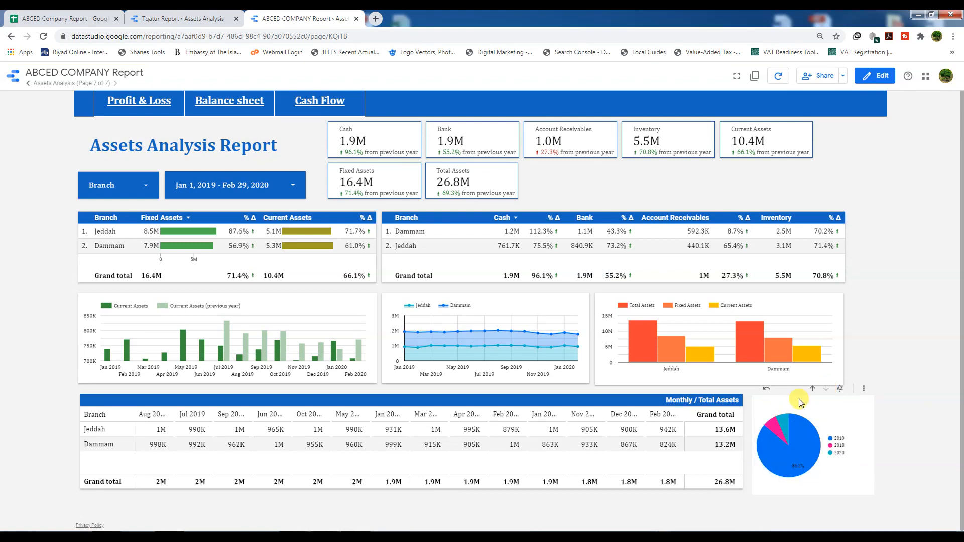
- Return to editing and give the pie chart the optional metrics Bank, Current Assets, Total Assets, Cash, Inventory and Account Receivables
left_click(873, 76)
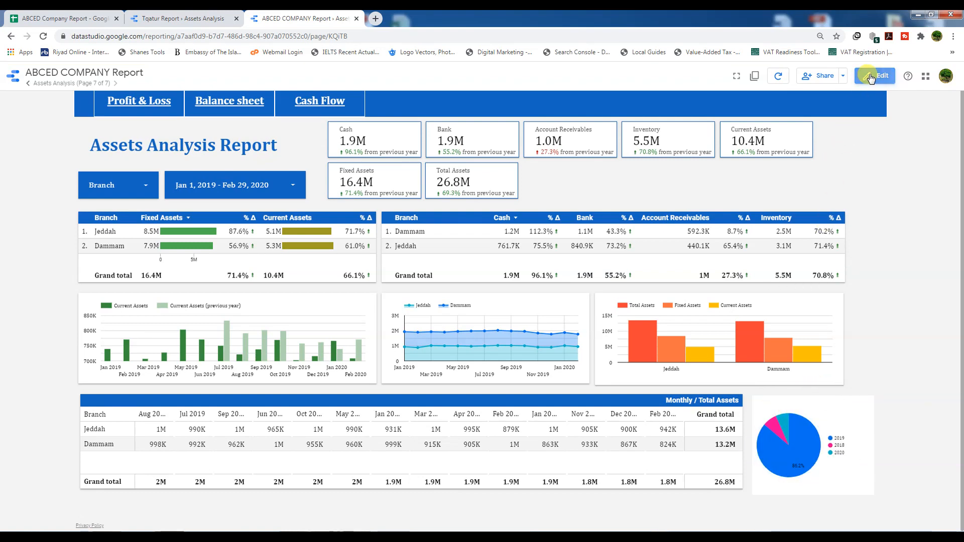
left_click(718, 433)
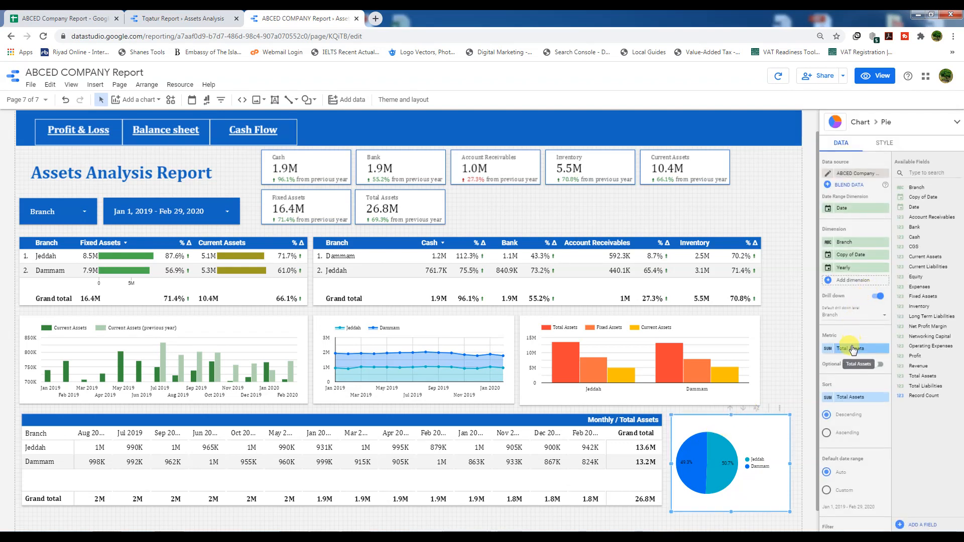
scroll(851, 321, "down", 1)
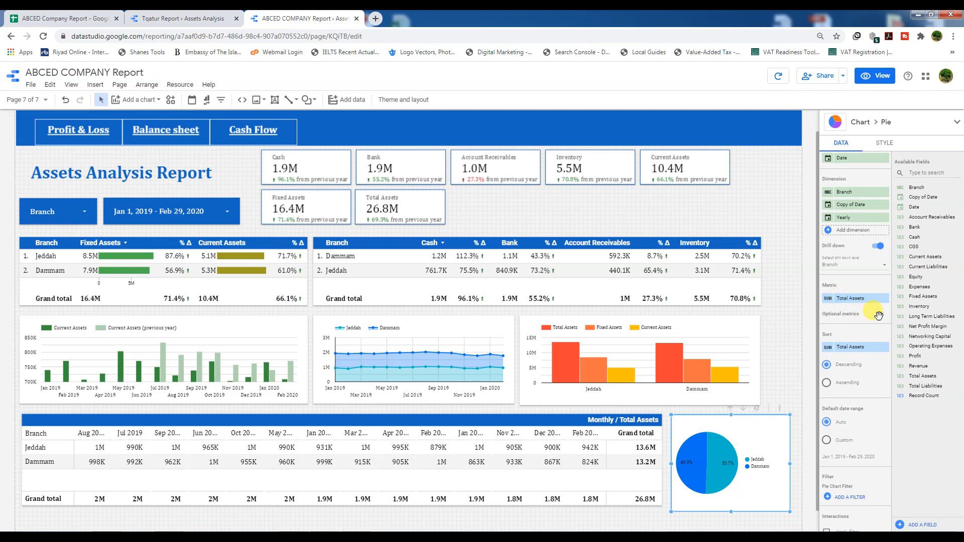
left_click(879, 315)
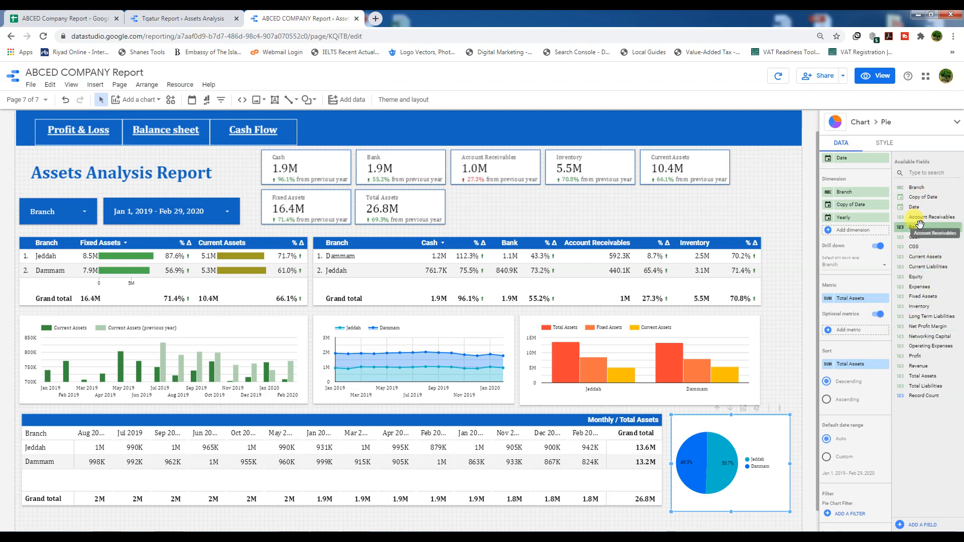
left_click_drag(914, 227, 848, 343)
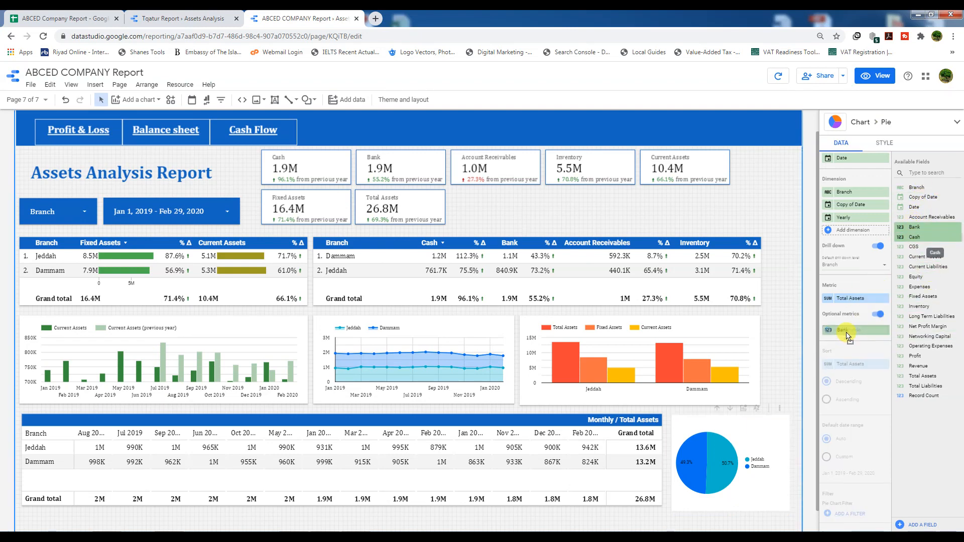
left_click_drag(911, 237, 848, 344)
mouse_move(919, 257)
left_mouse_down()
mouse_move(843, 366)
mouse_move(850, 338)
mouse_move(922, 269)
left_mouse_up()
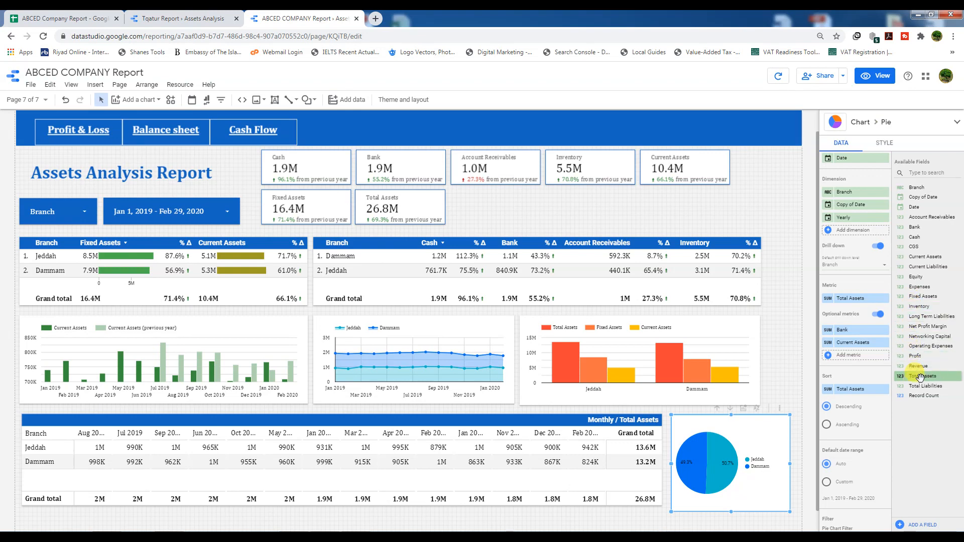
left_click_drag(905, 376, 861, 361)
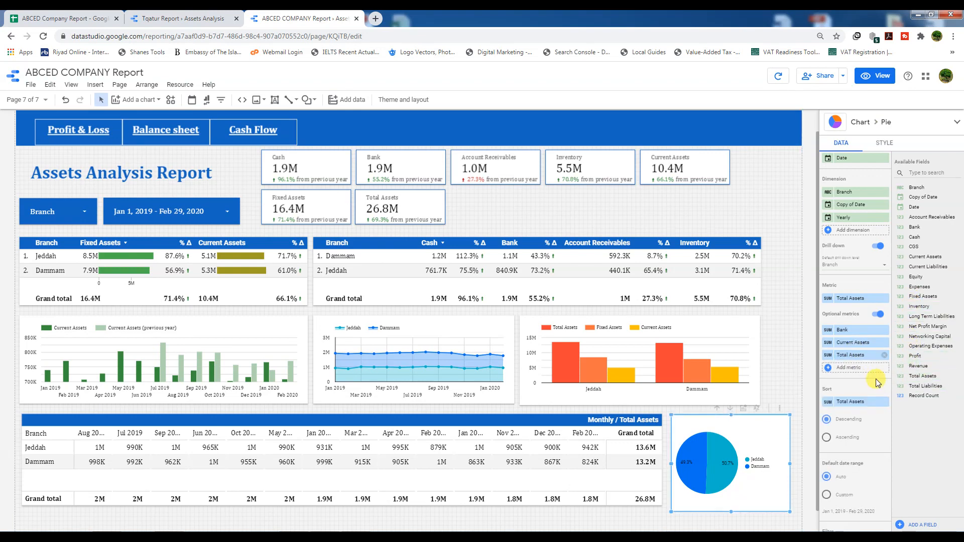
left_click_drag(921, 238, 850, 369)
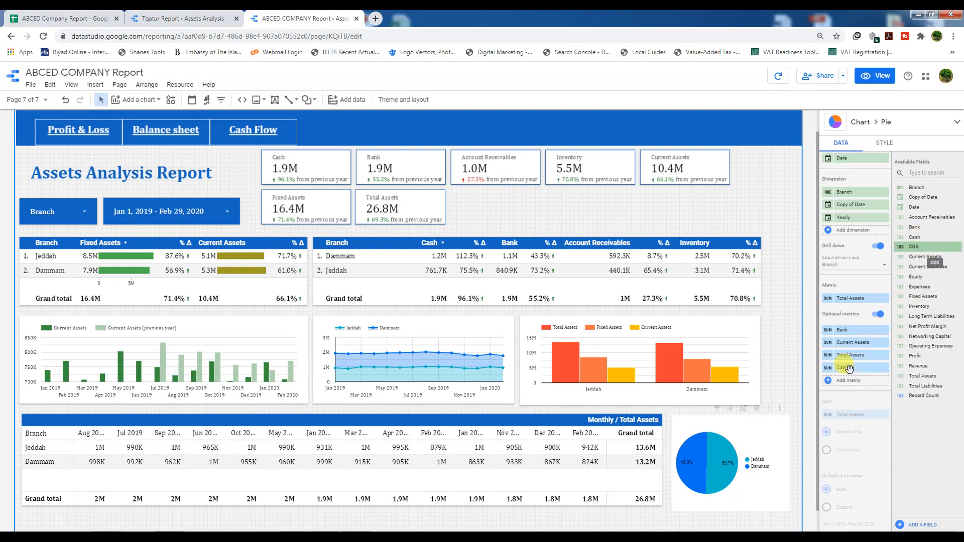
left_click_drag(919, 306, 855, 388)
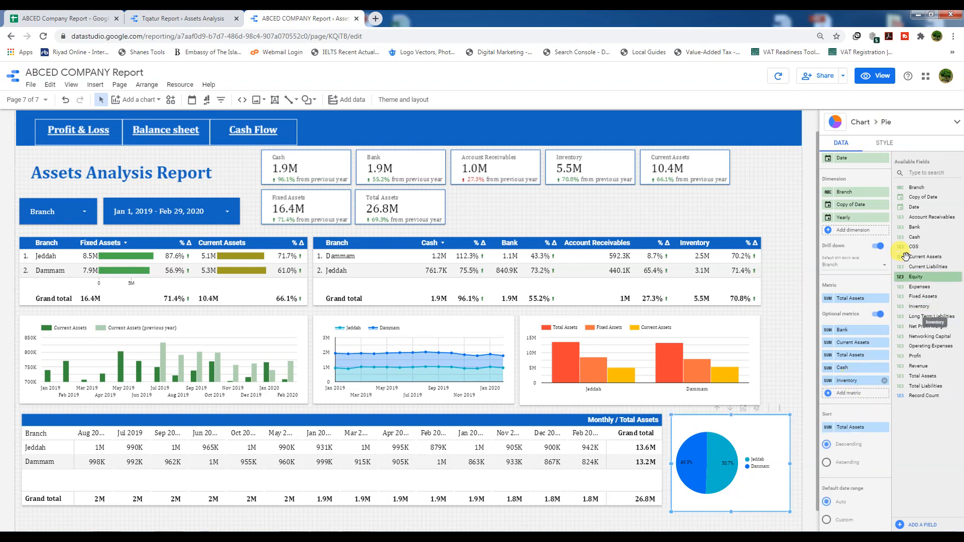
left_click_drag(919, 217, 848, 394)
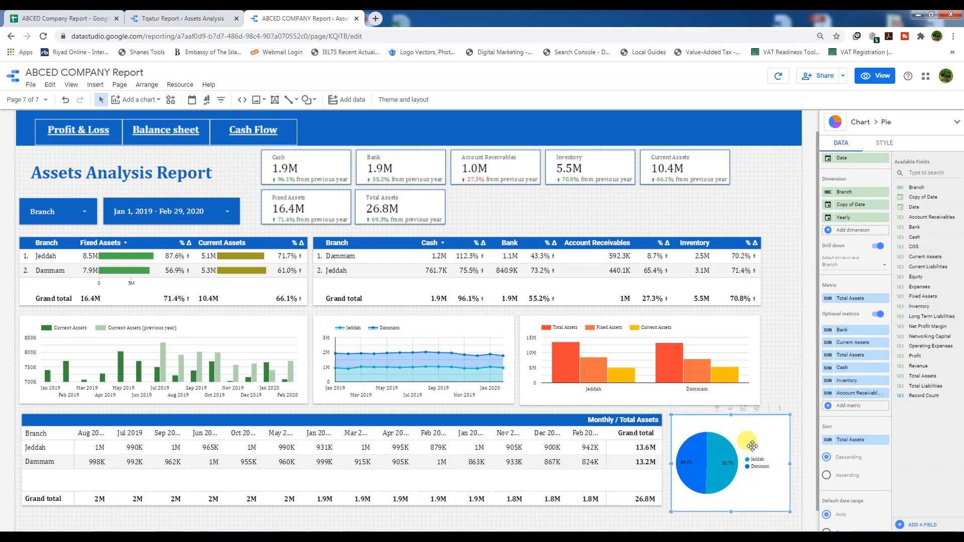
- Preview the pie chart drilled down to Yearly, and switch its optional metric to Current Assets, Total Assets and Inventory in turn
scroll(869, 435, "down", 4)
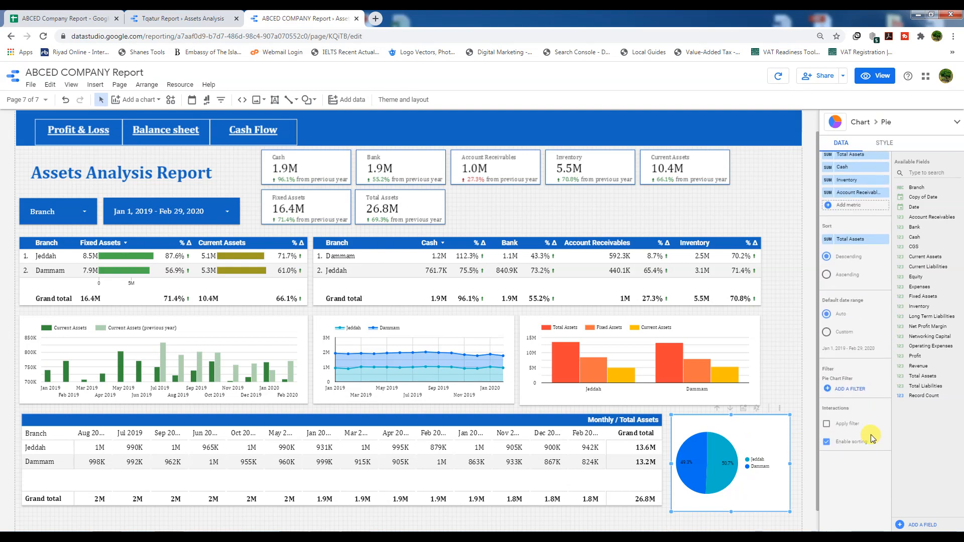
left_click(876, 76)
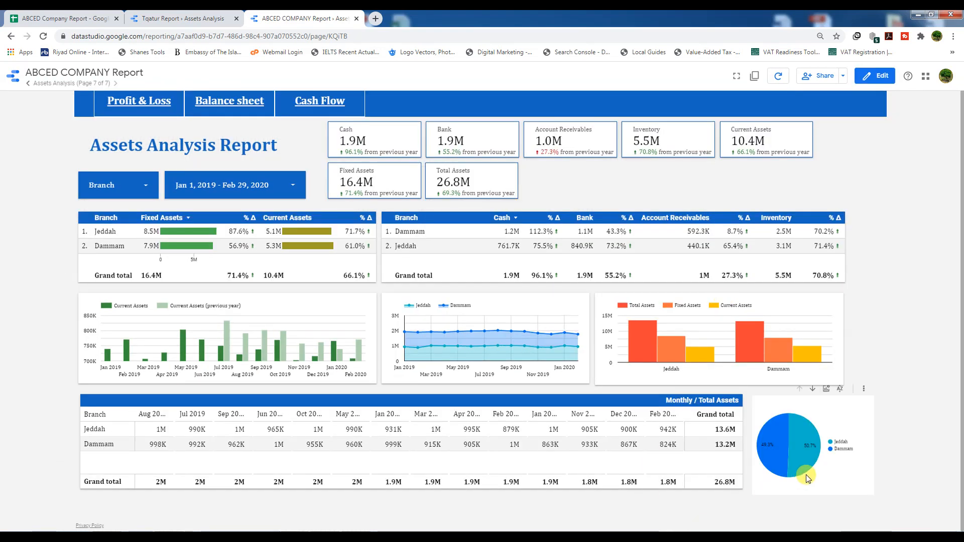
left_click(813, 389)
left_click(814, 390)
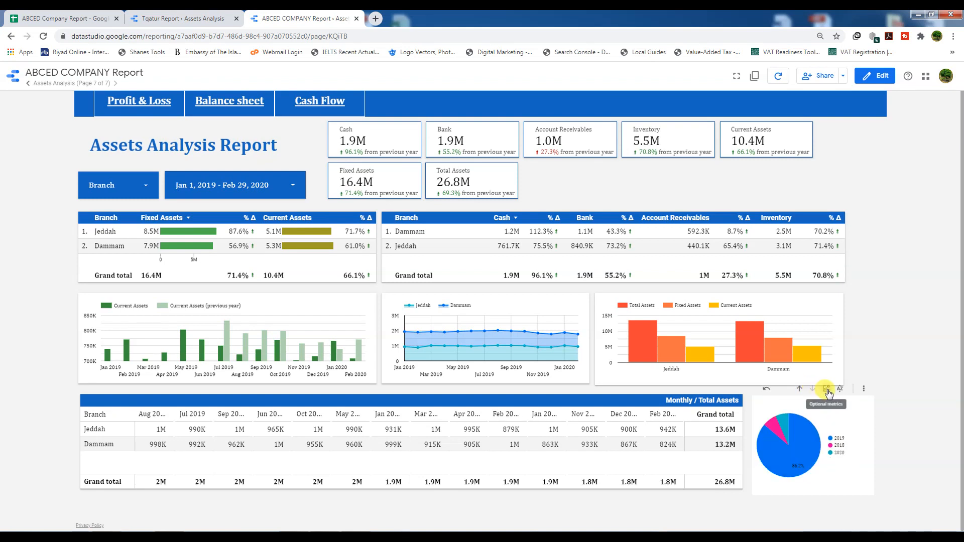
left_click(826, 389)
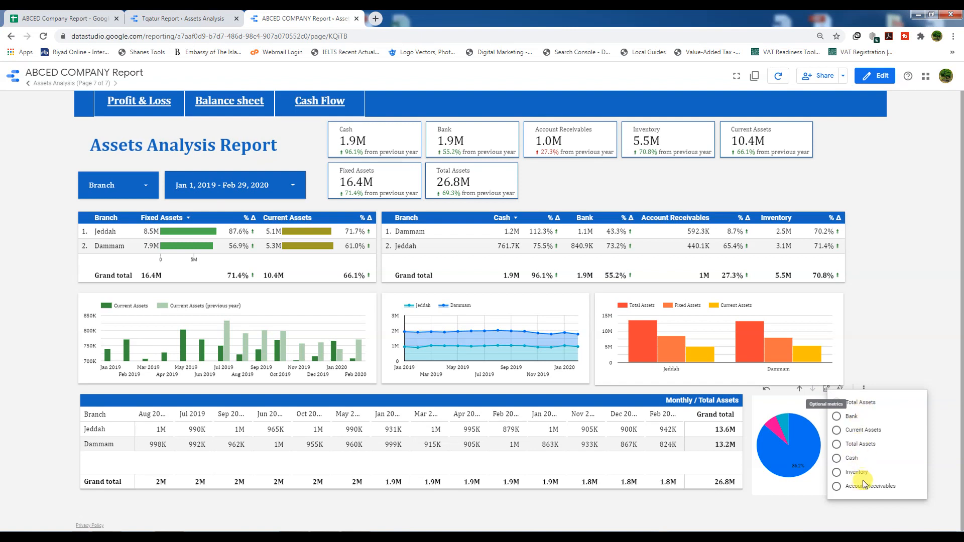
left_click(837, 431)
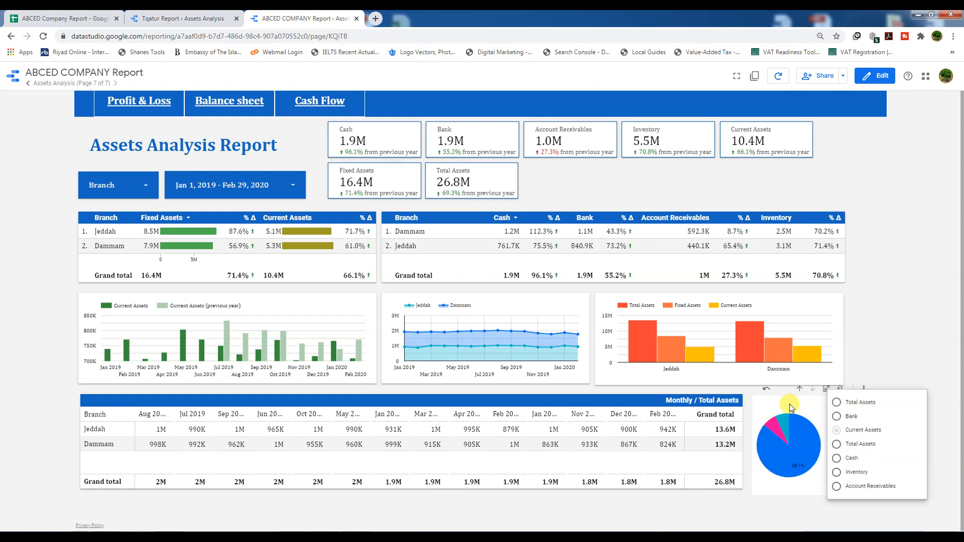
left_click(837, 444)
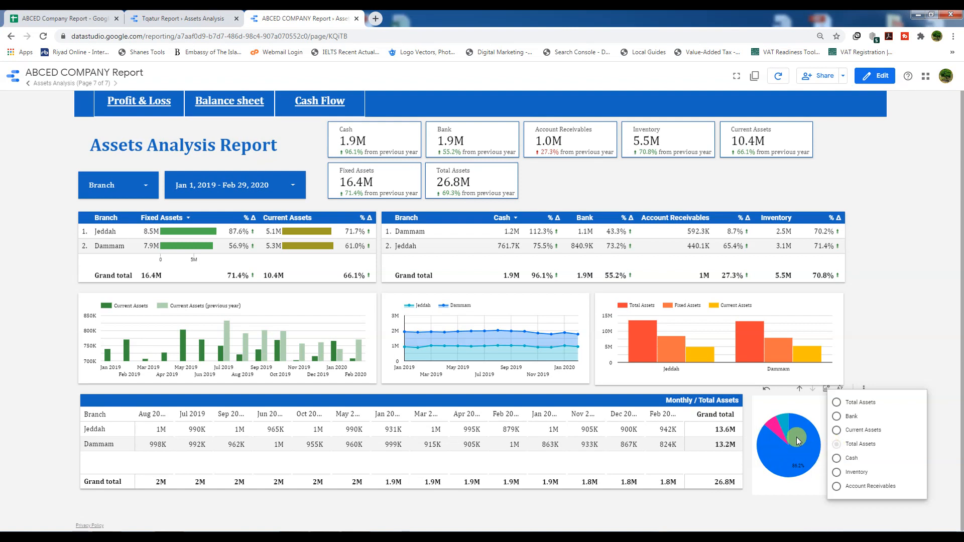
left_click(835, 473)
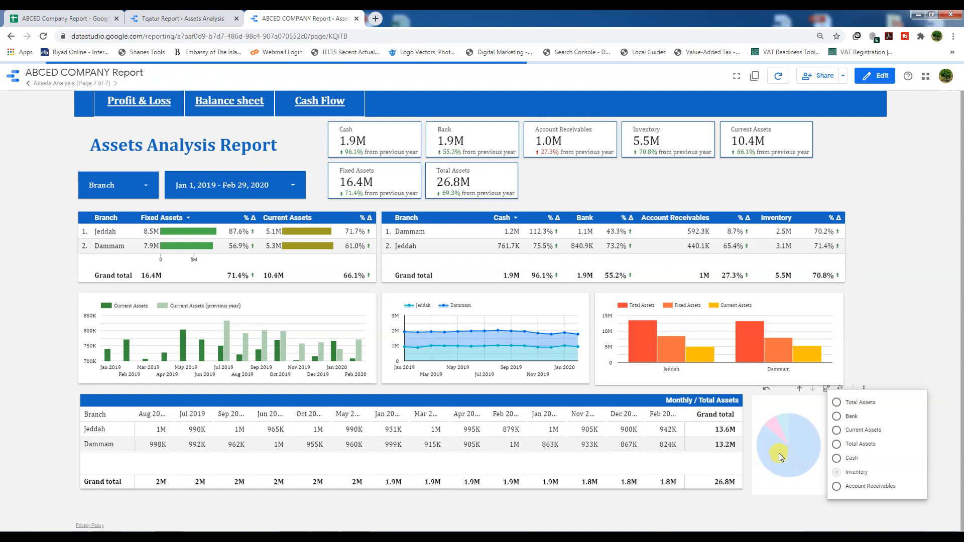
- Drill the pie chart back up from Yearly to the Branch level and inspect the Dammam slice
left_click(800, 391)
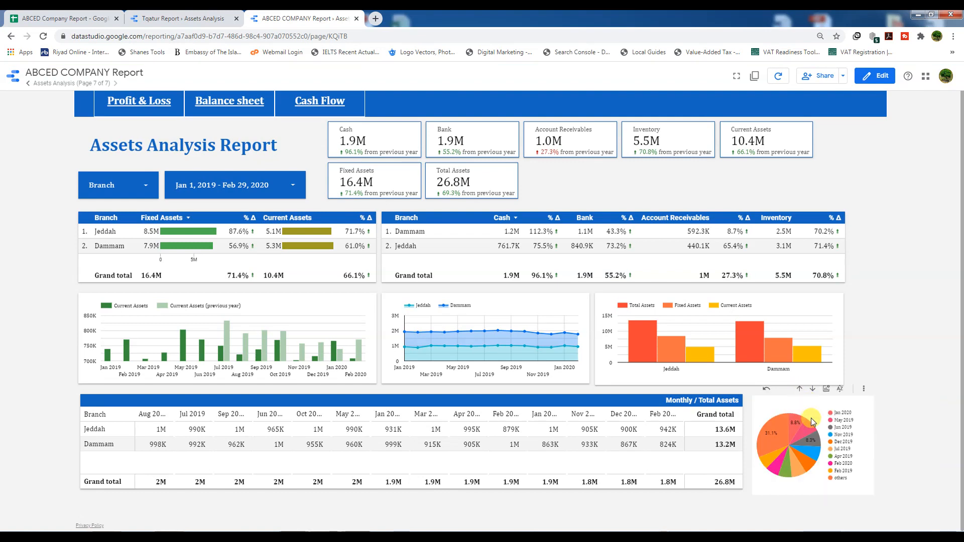
left_click(800, 390)
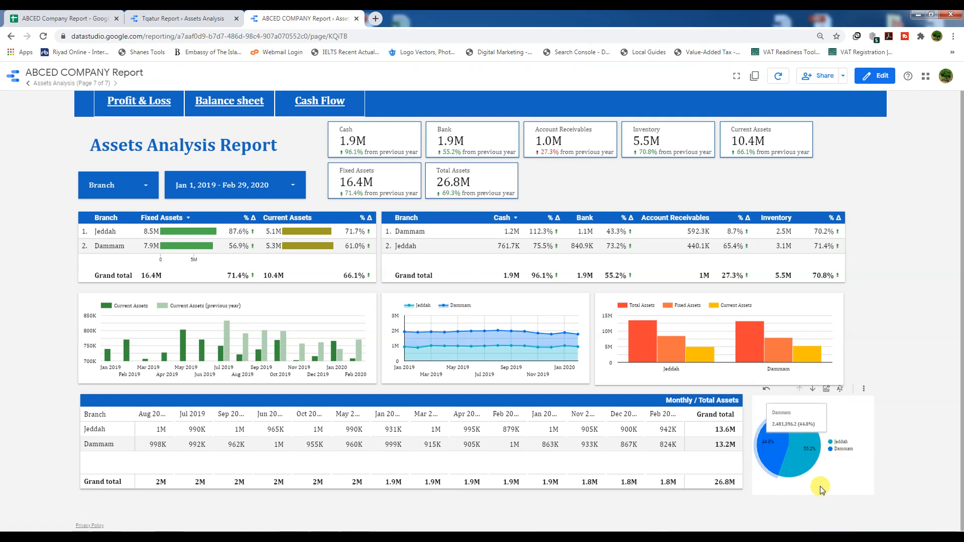
left_click(778, 461)
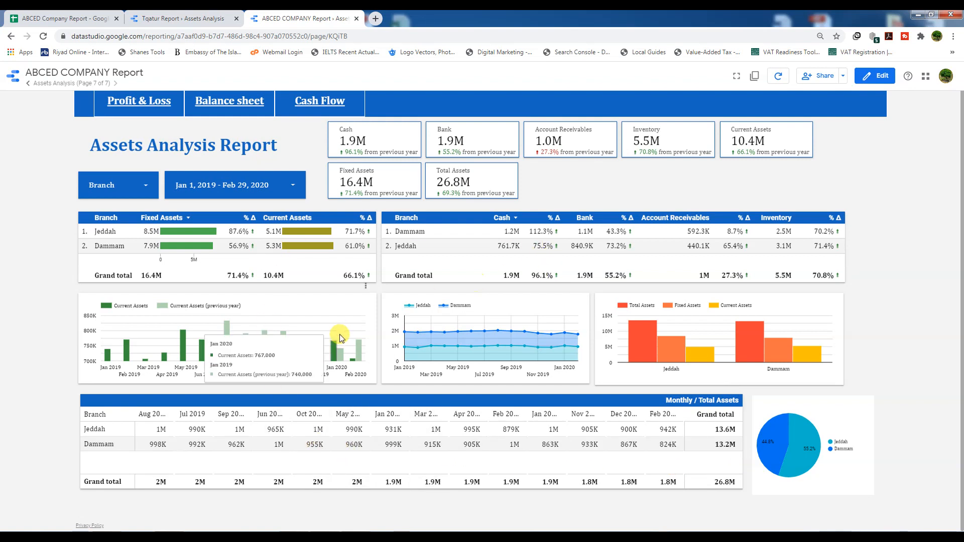
- Open the report's Balance sheet page through its navigation link
left_click(219, 103)
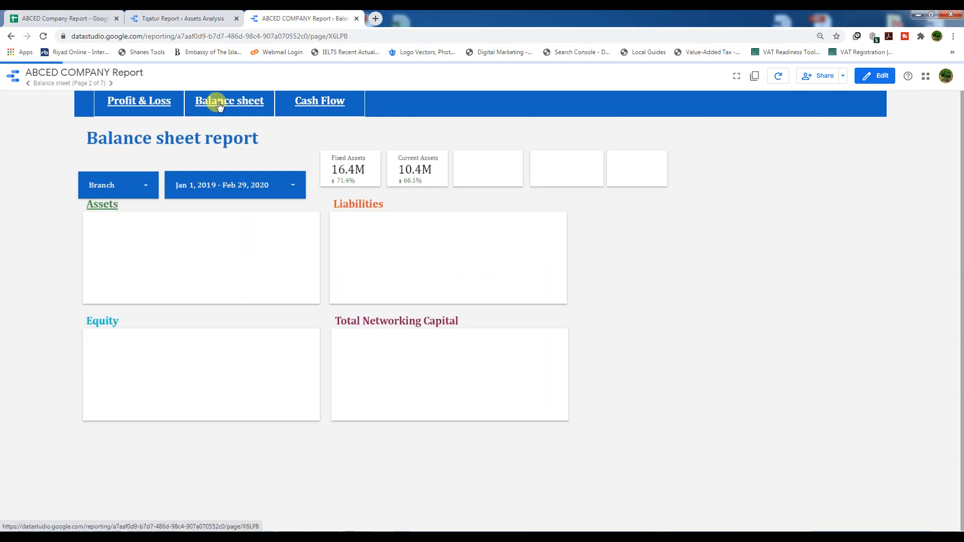